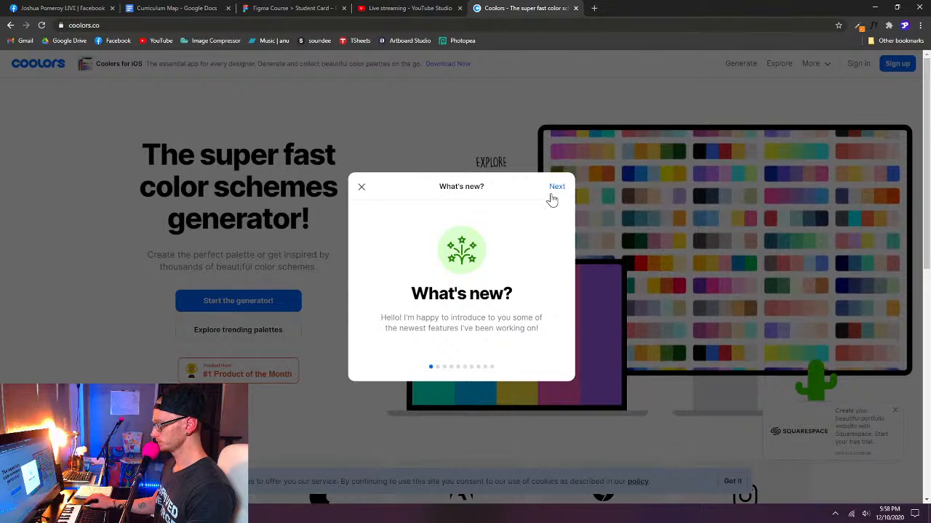
# - Page through the What's new feature introduction to its final page and close it
pyautogui.click(552, 195)
pyautogui.click(556, 195)
pyautogui.click(556, 189)
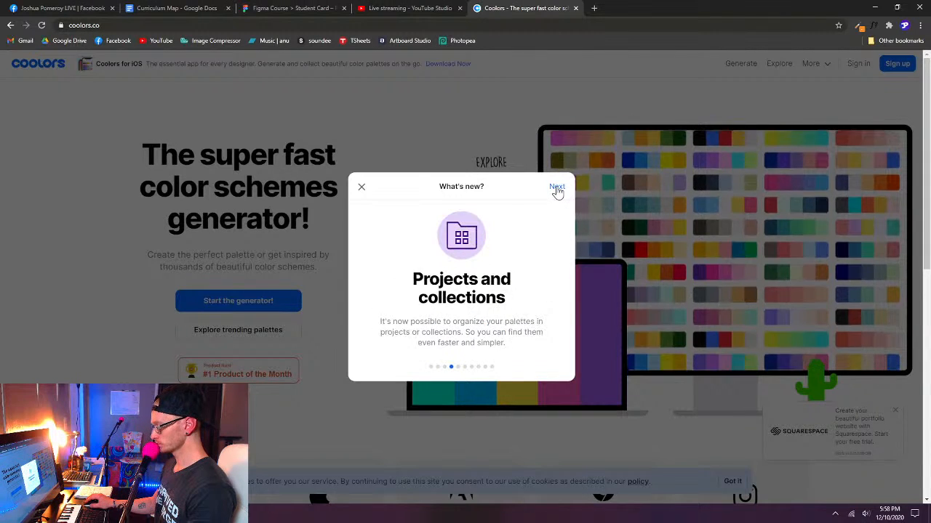
pyautogui.click(556, 189)
pyautogui.click(556, 189)
pyautogui.click(557, 189)
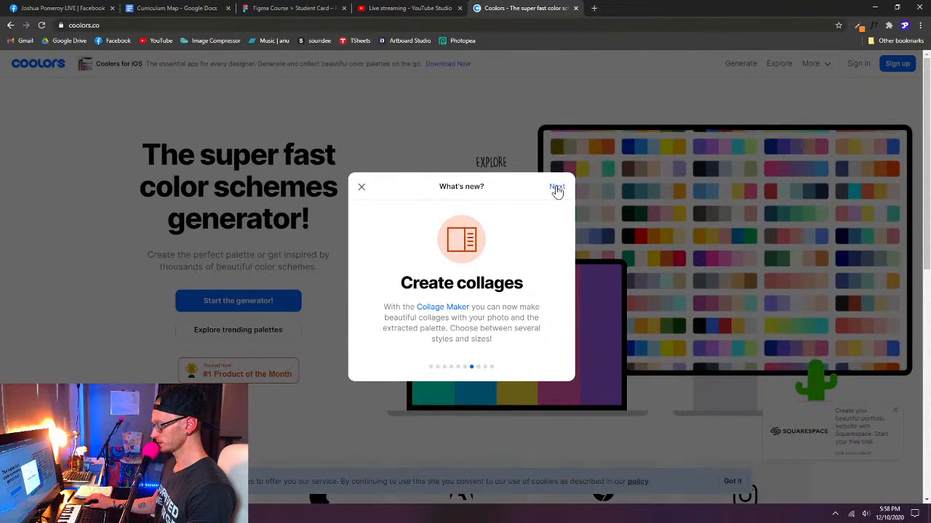
pyautogui.click(556, 189)
pyautogui.click(556, 189)
pyautogui.click(556, 189)
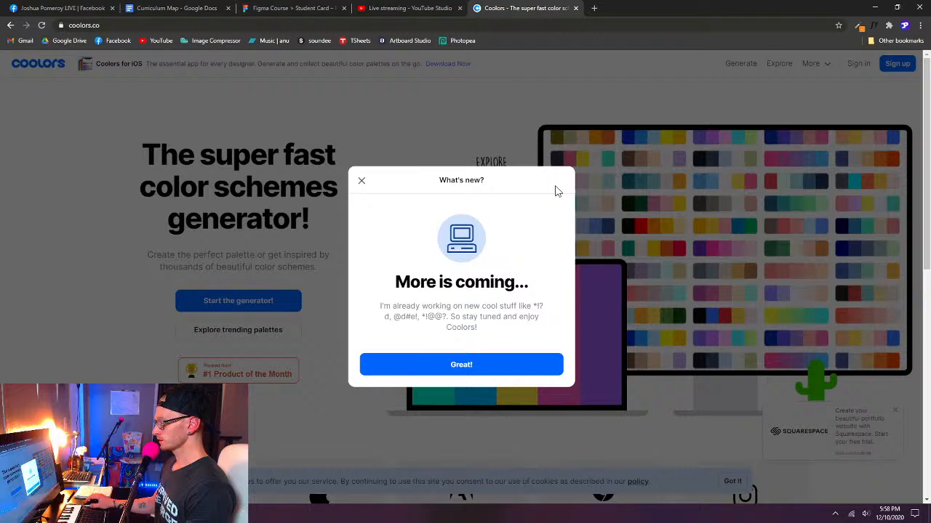
pyautogui.click(361, 181)
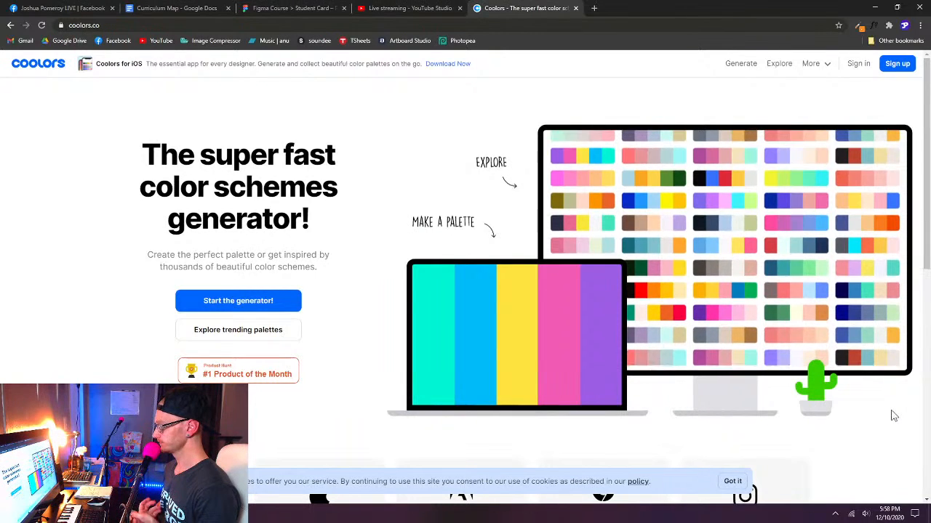
# - Open the palette generator, dismiss its welcome tutorial, and close the Nucleo and Coolors for iOS advertisements
pyautogui.click(743, 72)
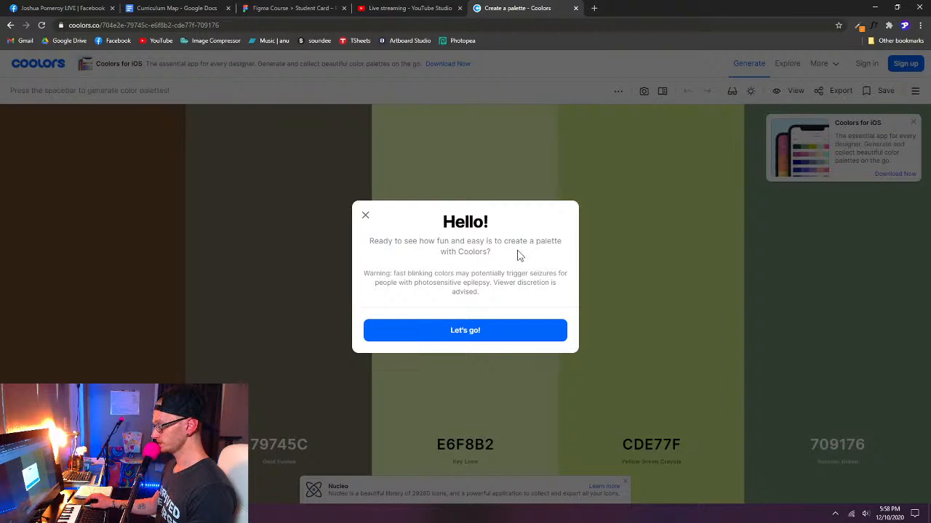
pyautogui.click(474, 339)
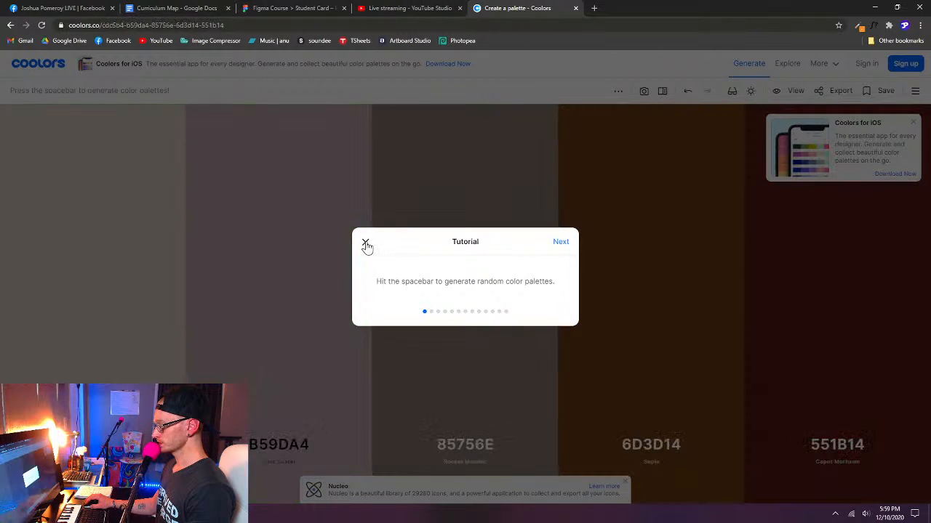
pyautogui.click(365, 244)
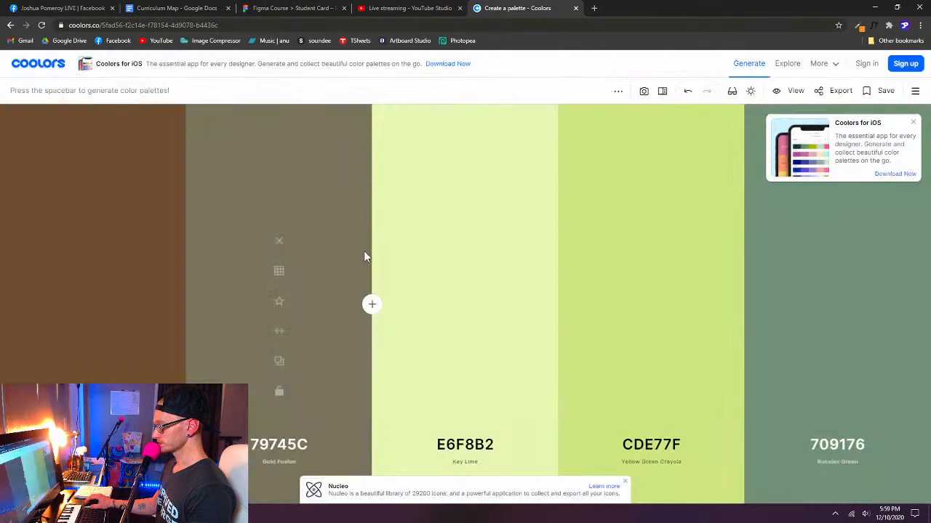
pyautogui.click(624, 484)
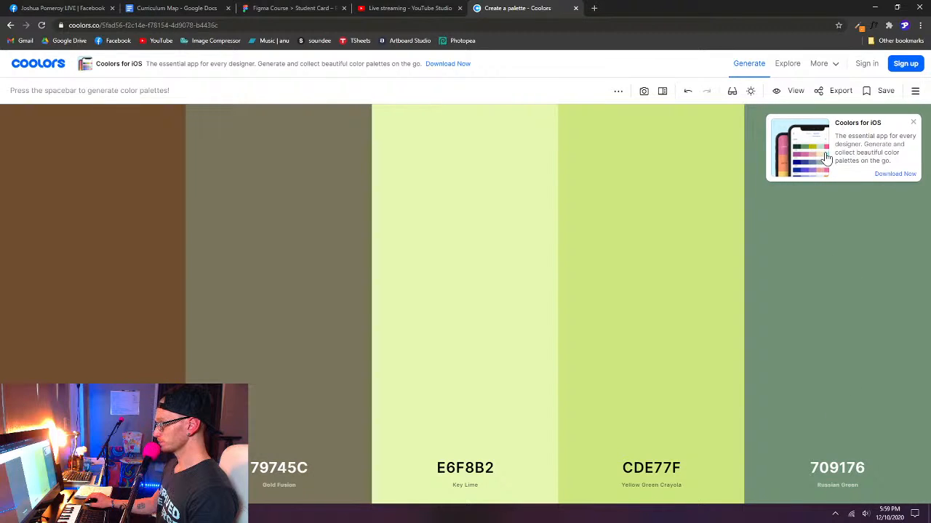
pyautogui.click(914, 122)
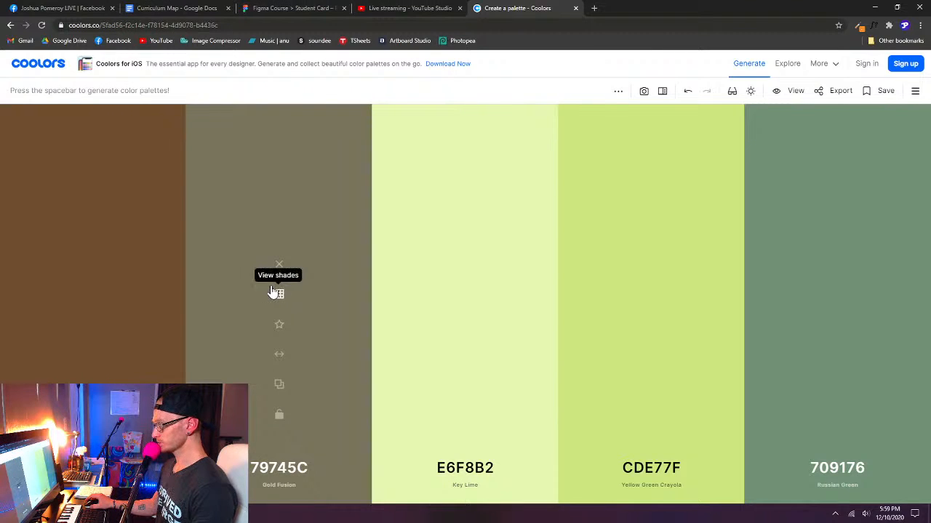
# - Generate five random color palettes in succession
pyautogui.press('space')
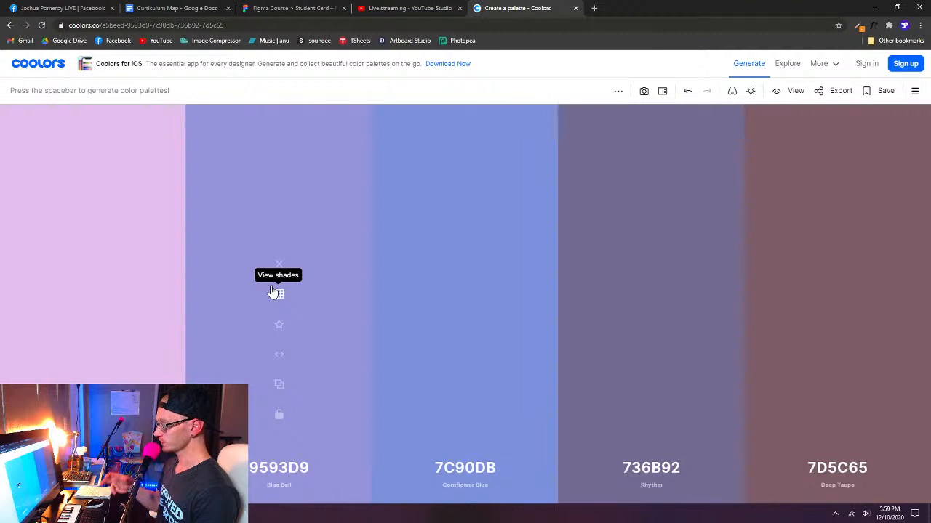
pyautogui.press('space')
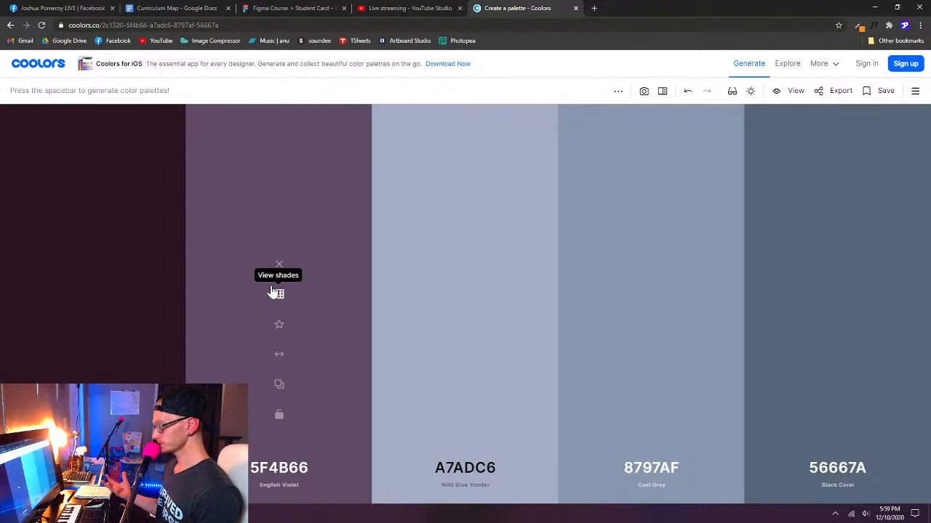
pyautogui.press('space')
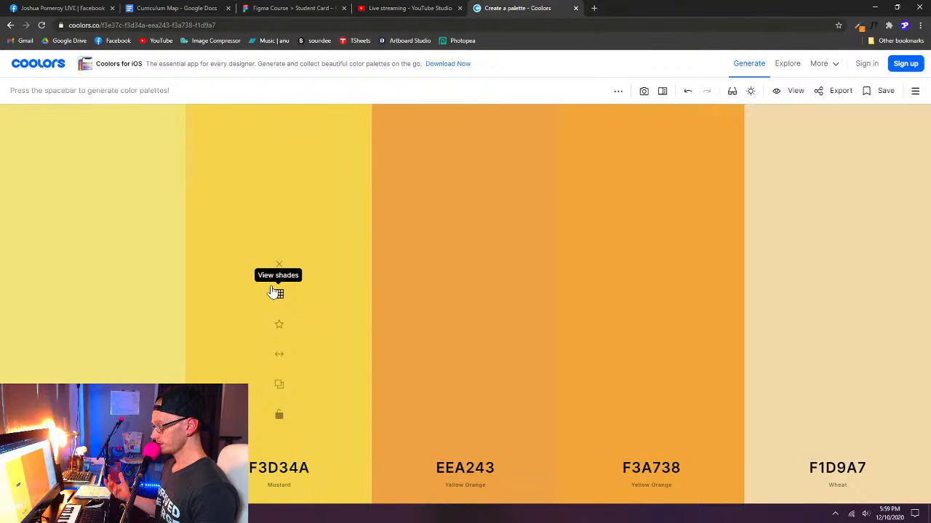
pyautogui.press('space')
pyautogui.press('space')
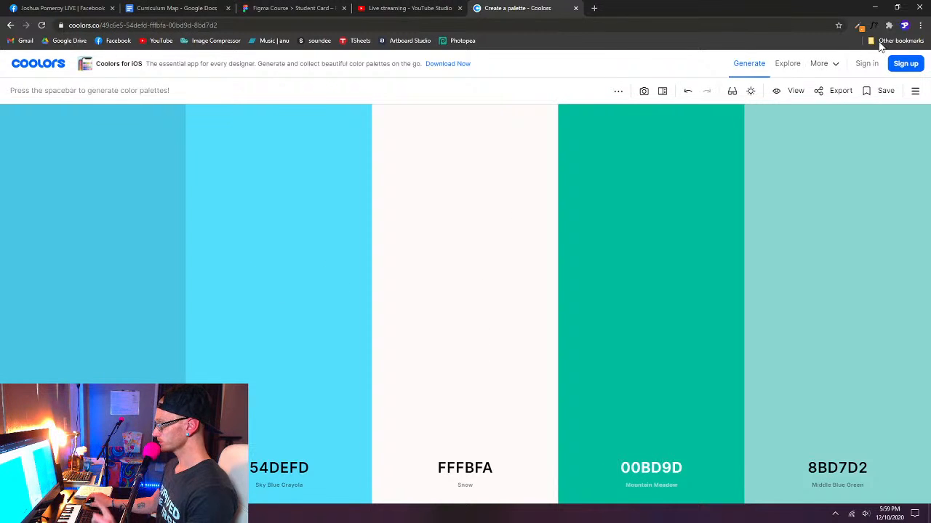
# - Choose the orange f15825 from the color history in the browser extension's Color Picker and accept it
pyautogui.click(860, 27)
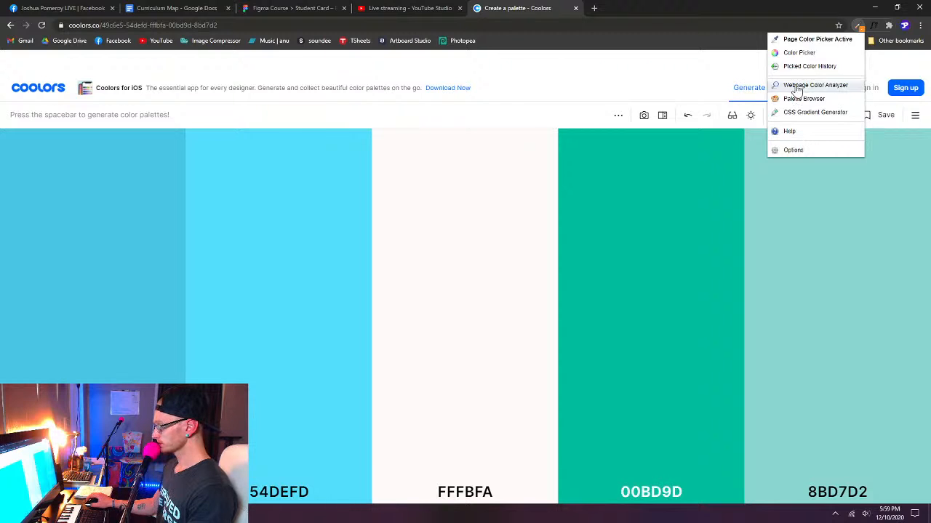
pyautogui.click(804, 56)
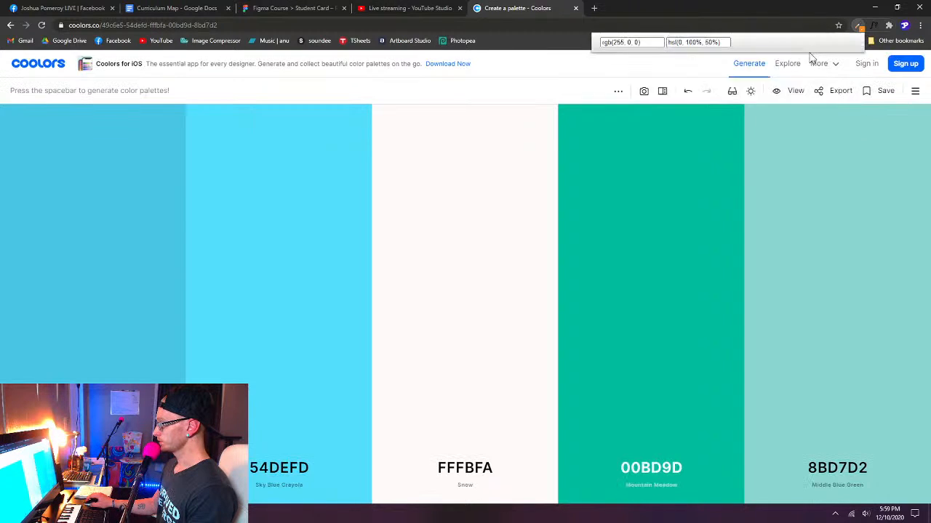
pyautogui.click(817, 93)
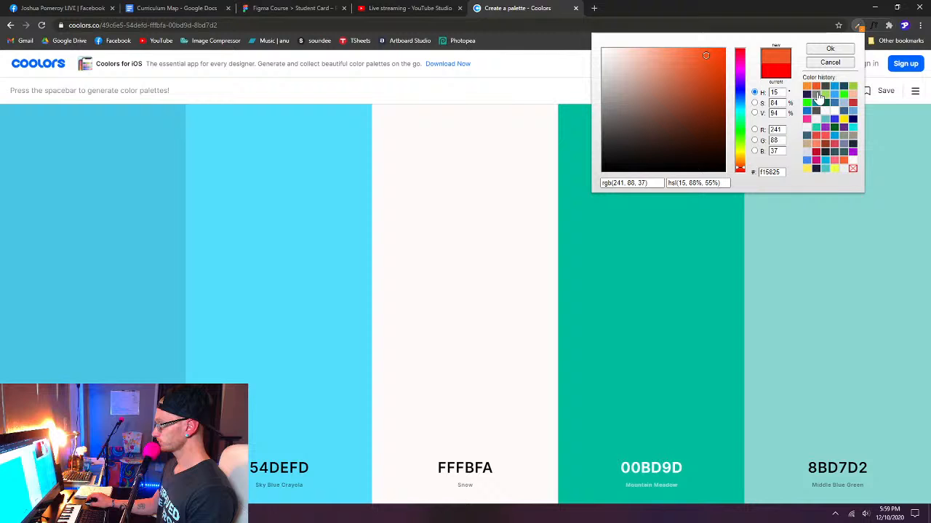
pyautogui.doubleClick(771, 171)
pyautogui.hotkey('ctrl', 'c')
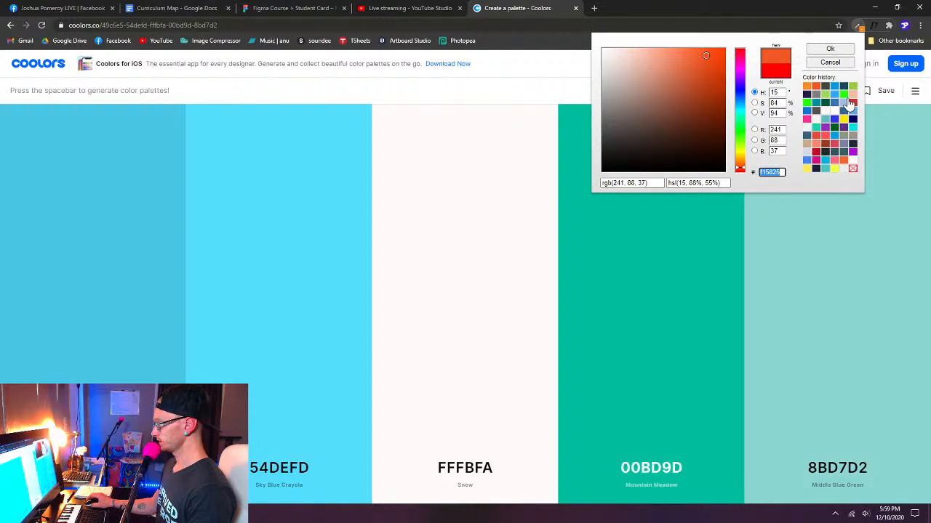
pyautogui.click(829, 48)
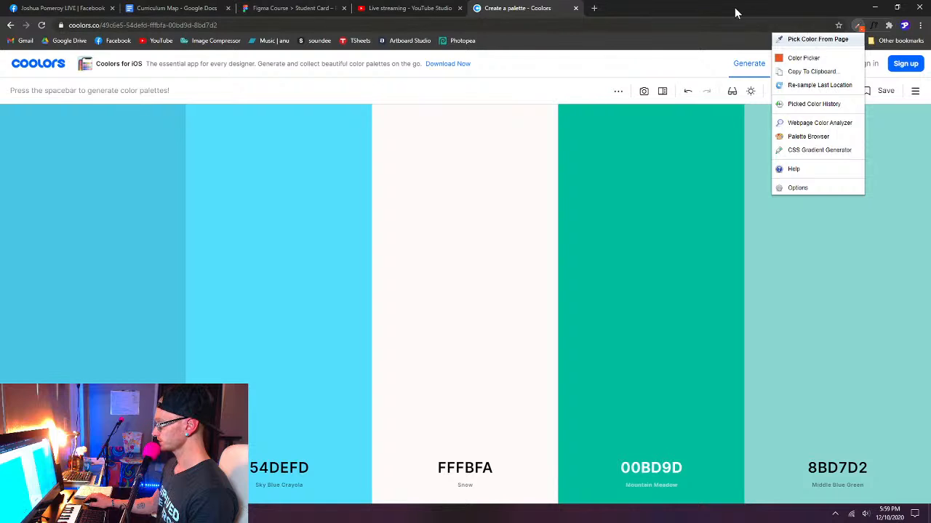
pyautogui.click(862, 28)
pyautogui.click(862, 28)
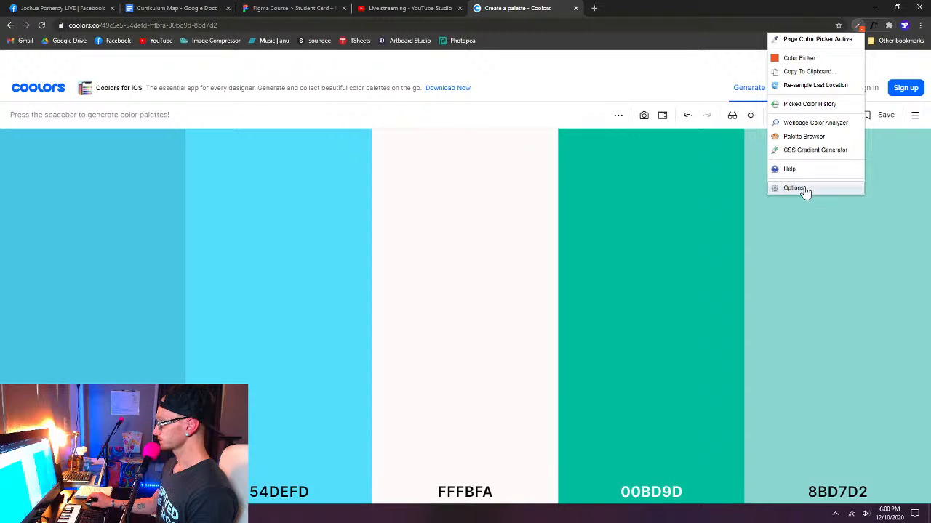
pyautogui.click(807, 58)
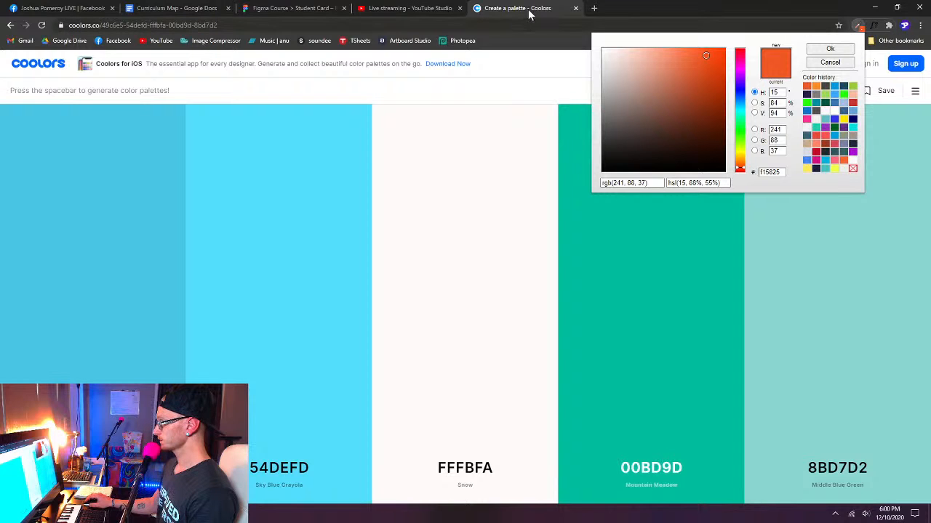
pyautogui.click(849, 65)
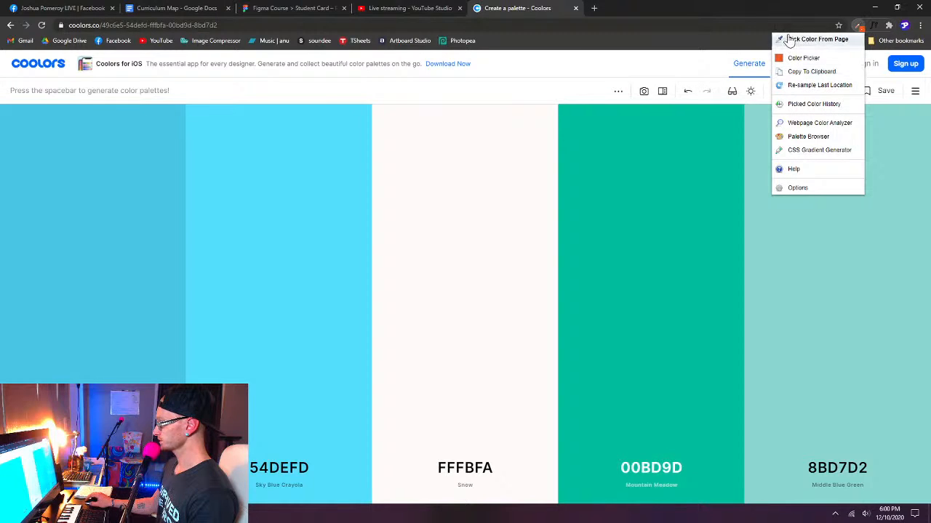
pyautogui.click(532, 13)
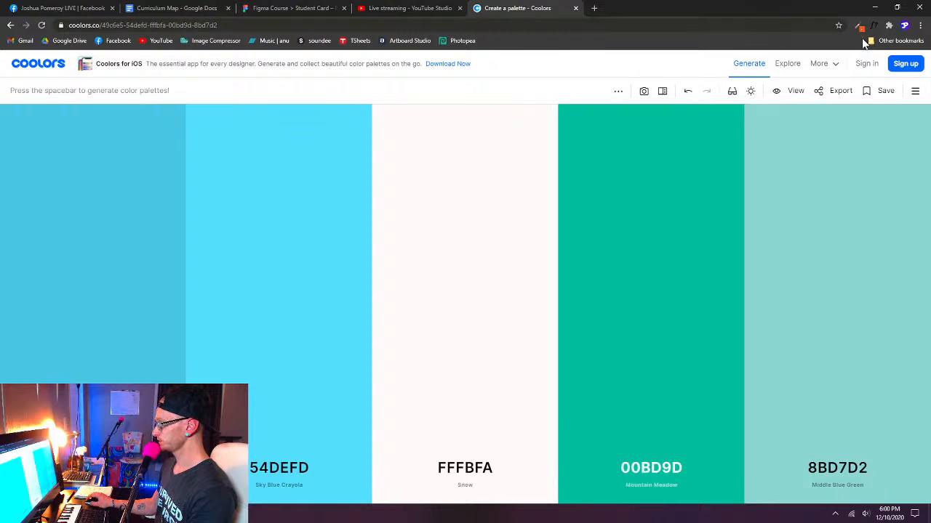
pyautogui.moveTo(773, 128)
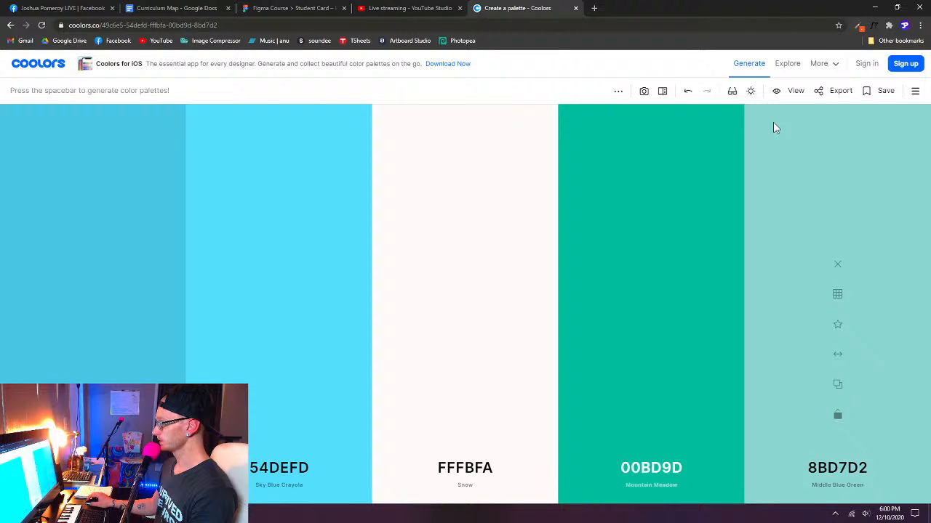
# - Copy the orange's hex code f15825 from the extension's Color Picker and close the picker without changes
pyautogui.click(859, 24)
pyautogui.click(807, 60)
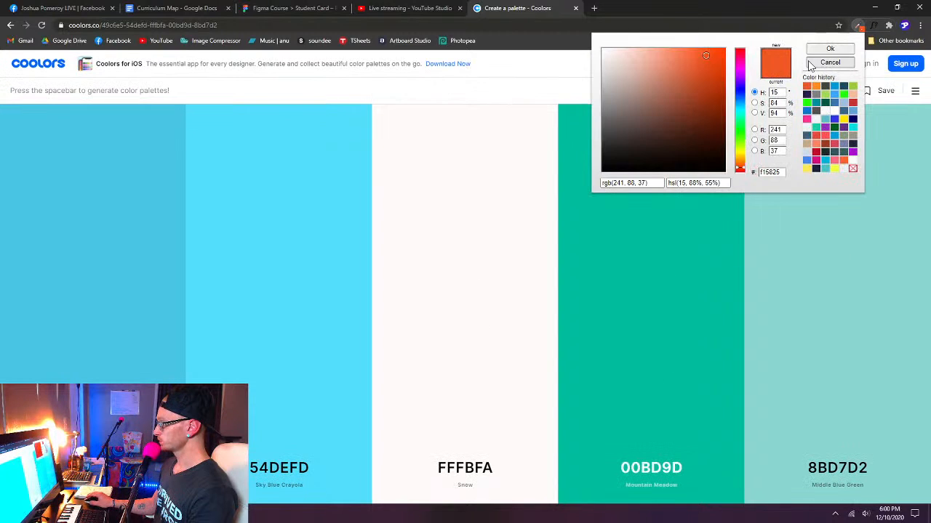
pyautogui.doubleClick(768, 172)
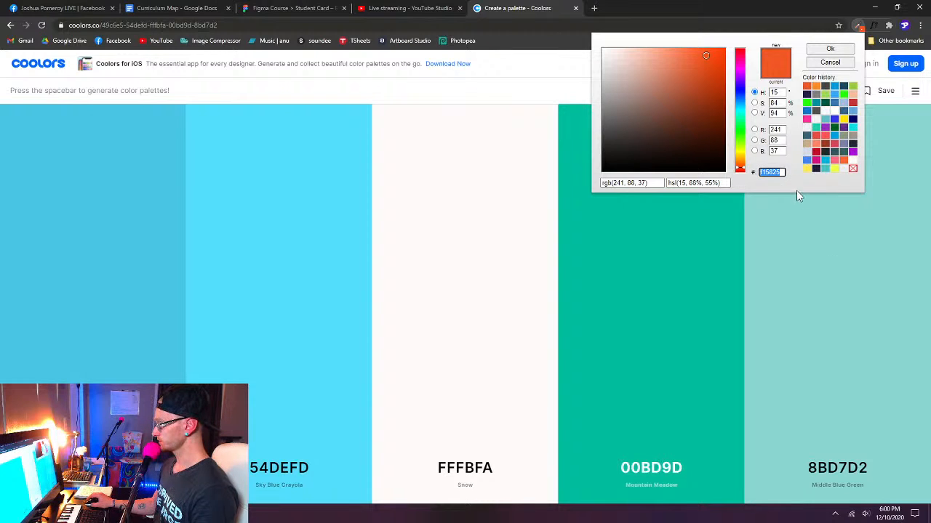
pyautogui.click(838, 64)
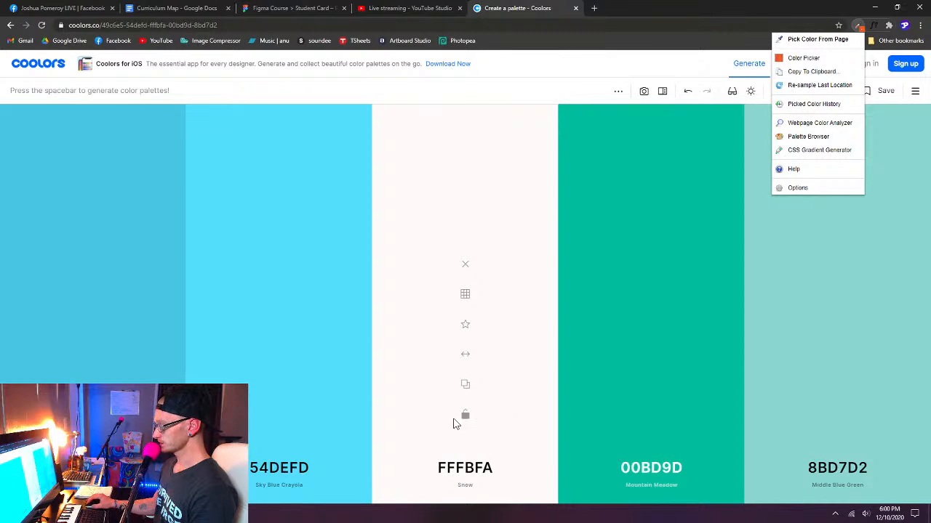
# - Set the middle palette color to the copied hex code f15825 and lock it
pyautogui.click(467, 469)
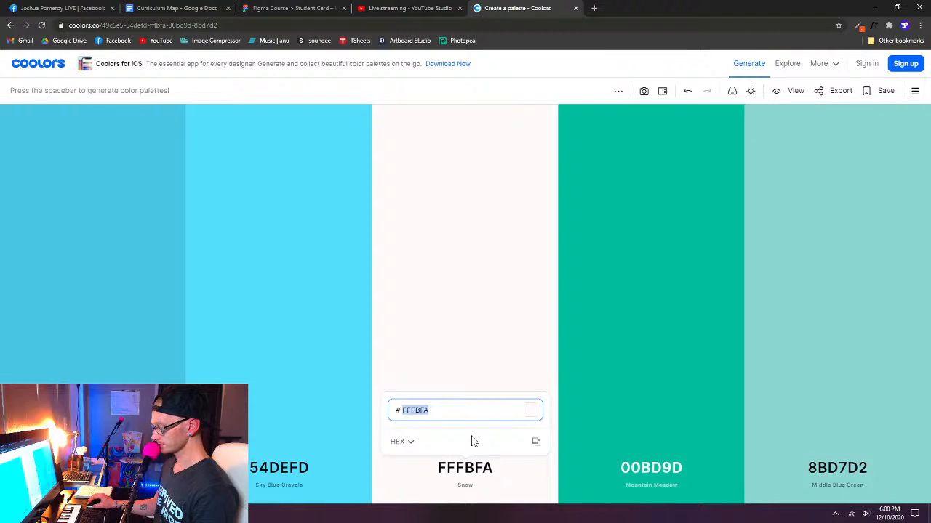
pyautogui.hotkey('ctrl', 'v')
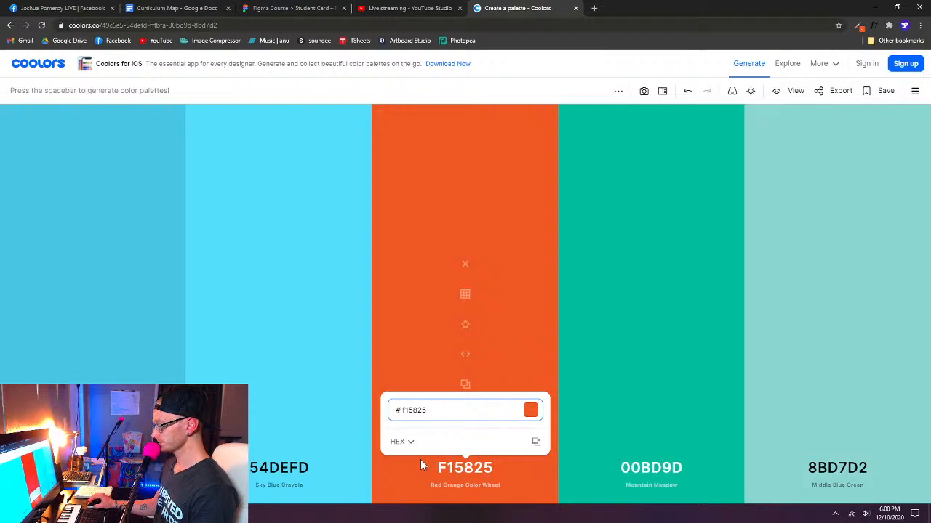
pyautogui.click(526, 314)
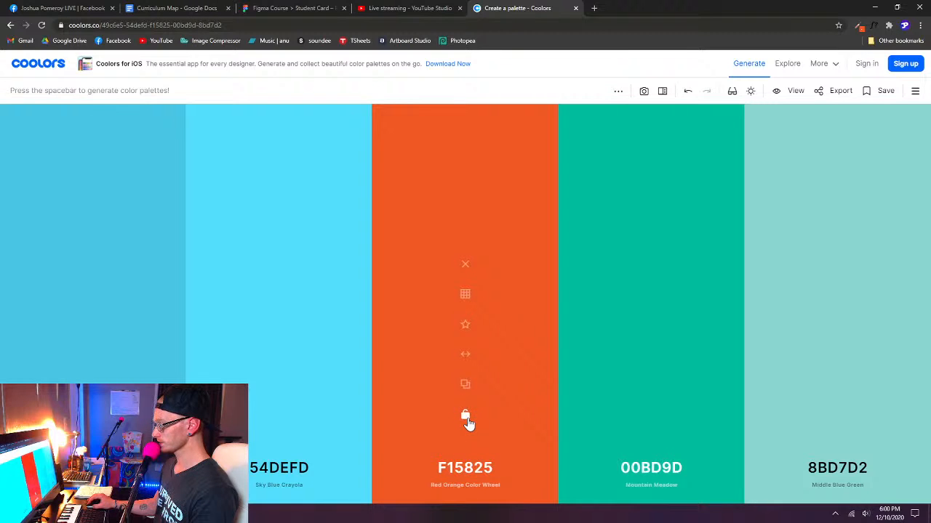
pyautogui.click(466, 419)
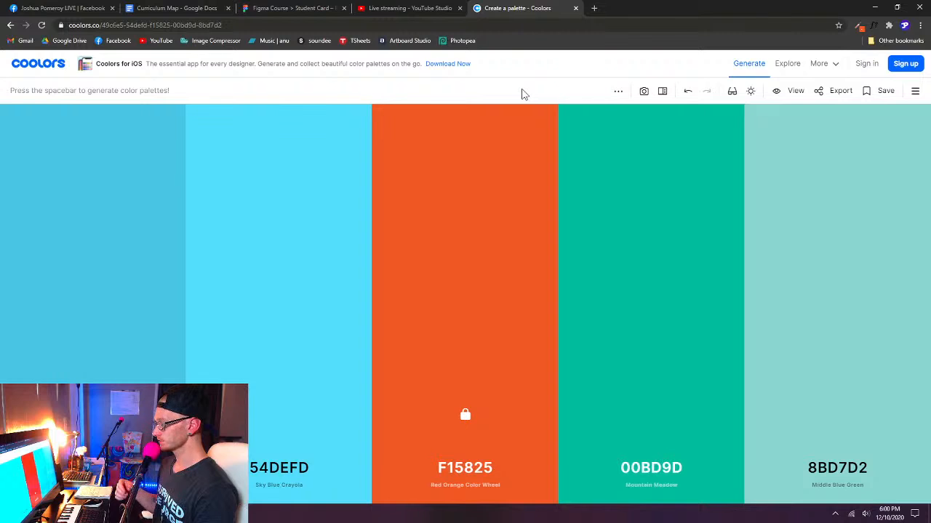
# - Generate six new random palettes around the locked orange F15825
pyautogui.press('space')
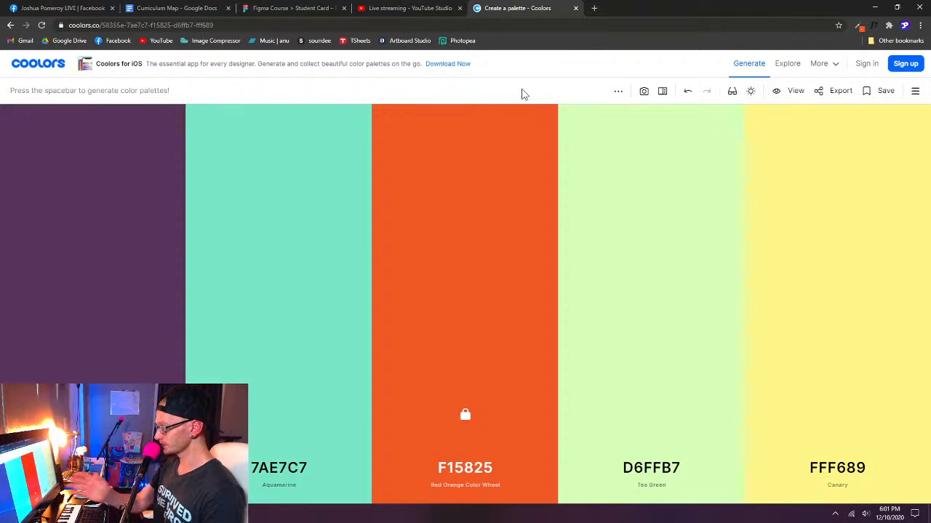
pyautogui.press('space')
pyautogui.press('space')
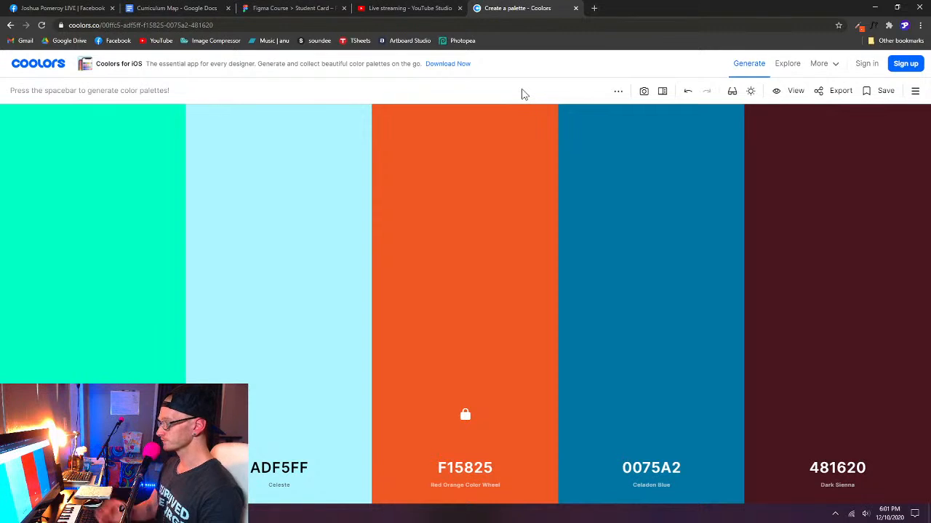
pyautogui.press('space')
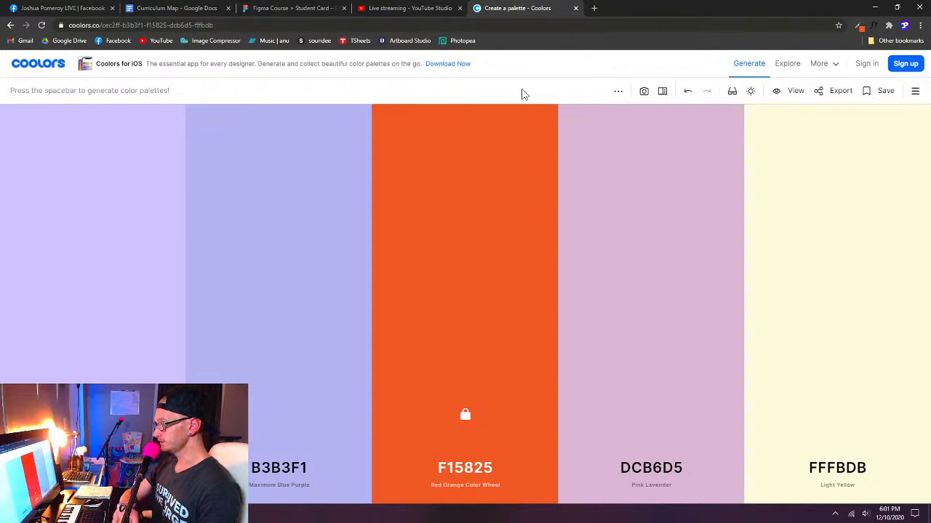
pyautogui.press('space')
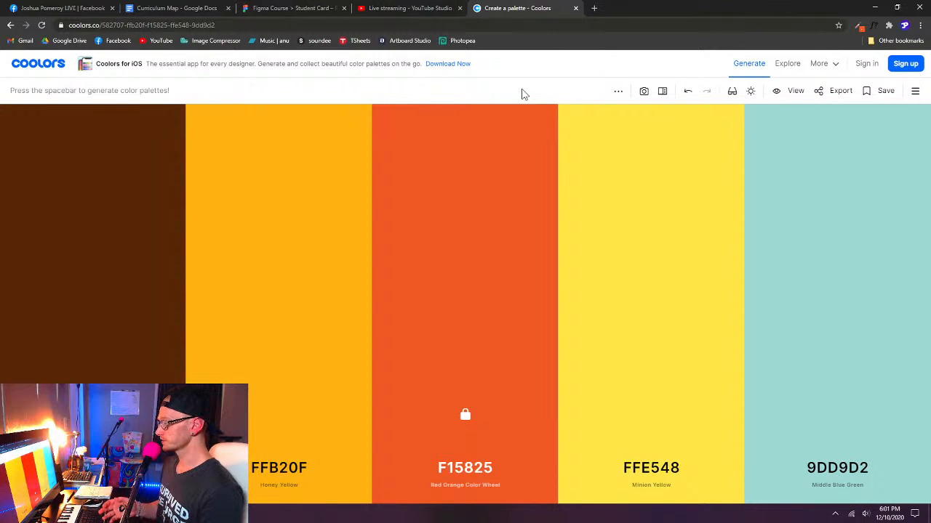
pyautogui.press('space')
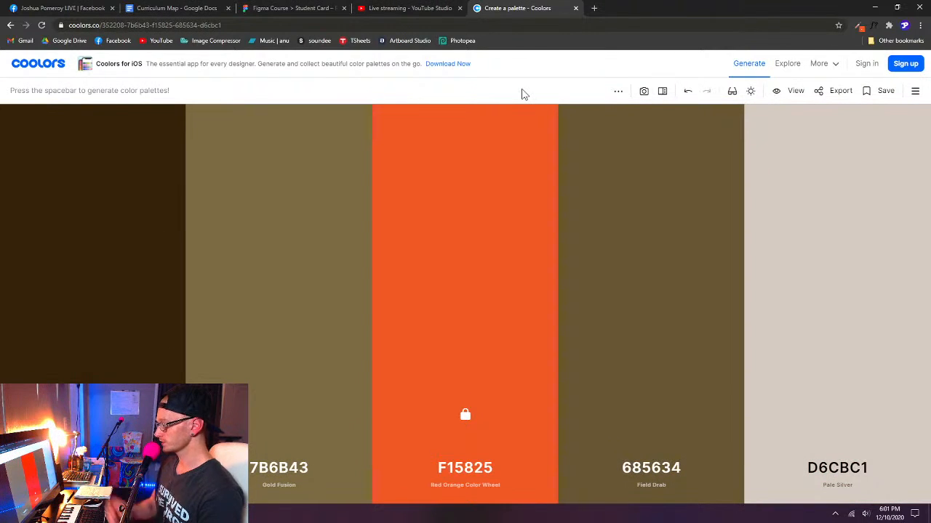
# - Examine the secondary info options in the palette display settings and close the settings
pyautogui.click(490, 487)
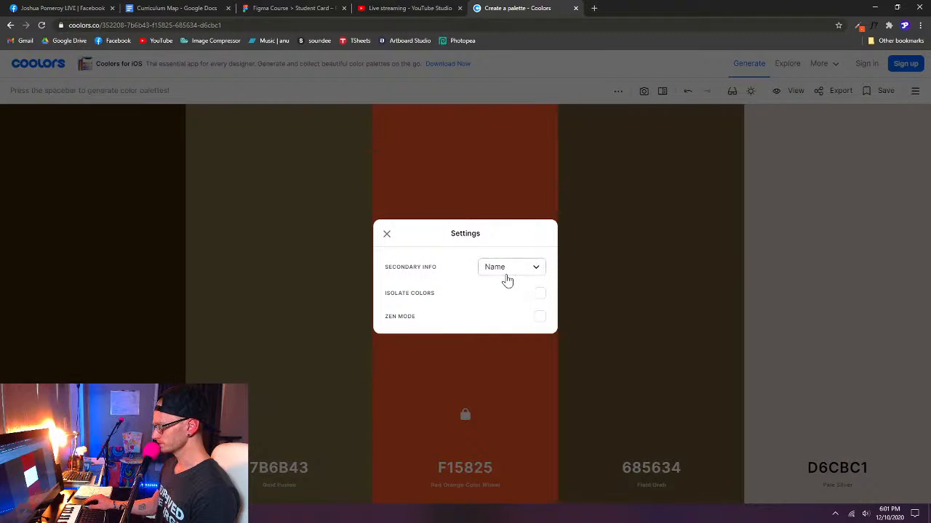
pyautogui.click(536, 269)
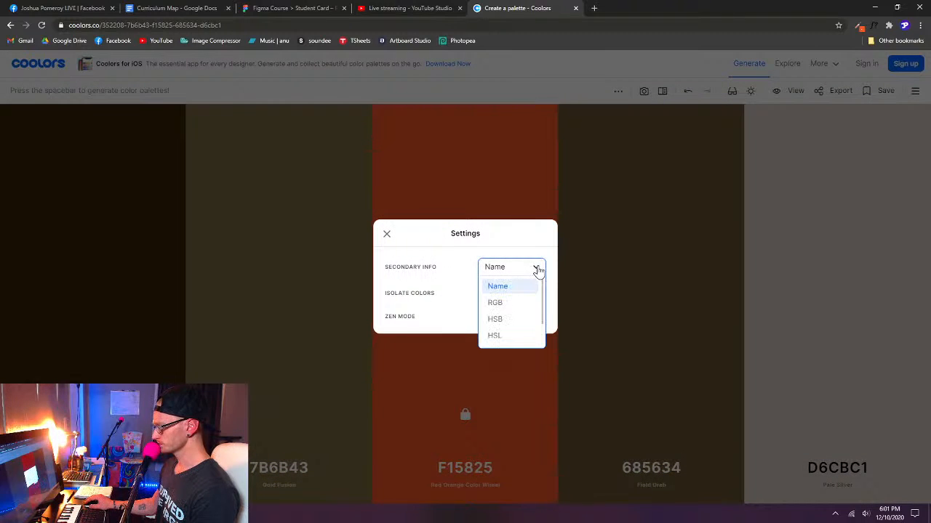
pyautogui.click(456, 249)
pyautogui.click(386, 233)
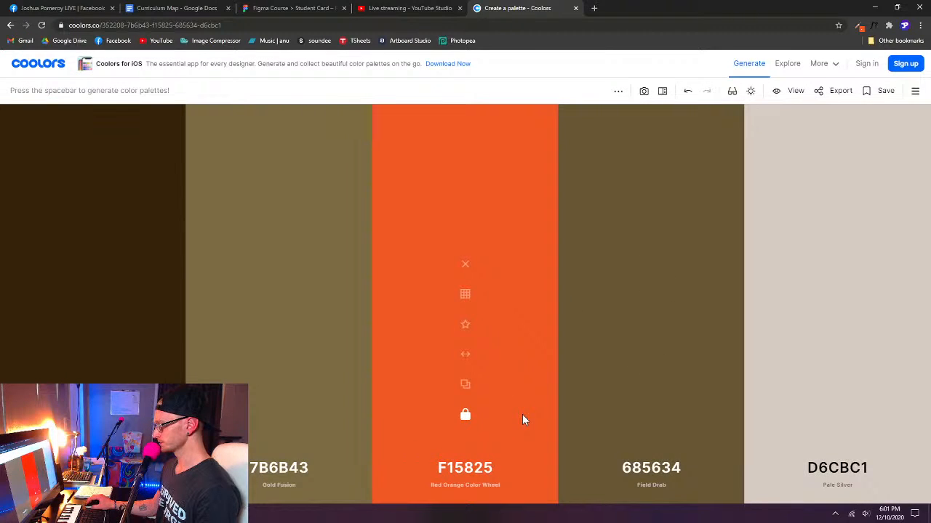
# - Generate new random palettes around the locked orange F15825, ending on the one with E7D7C1, 5B7B7A, 3C887E and 051923
pyautogui.press('space')
pyautogui.press('space')
pyautogui.press('space')
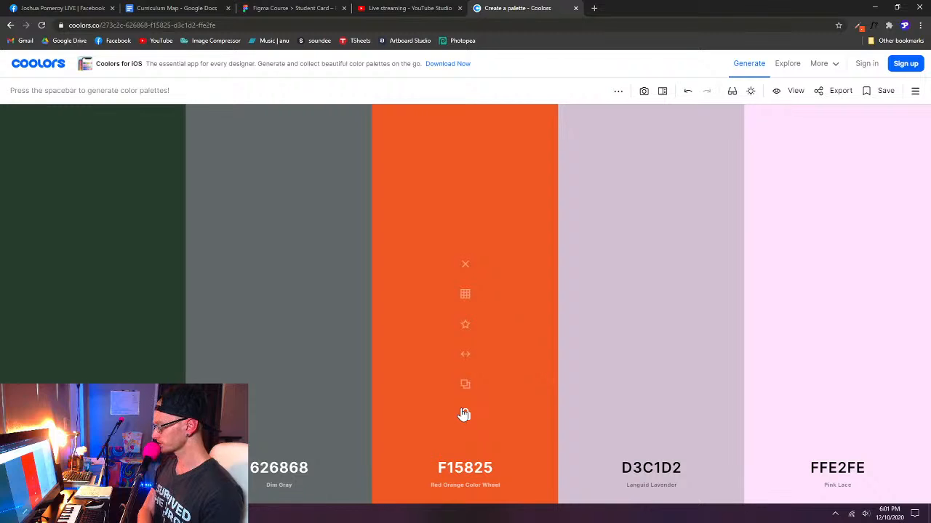
pyautogui.press('space')
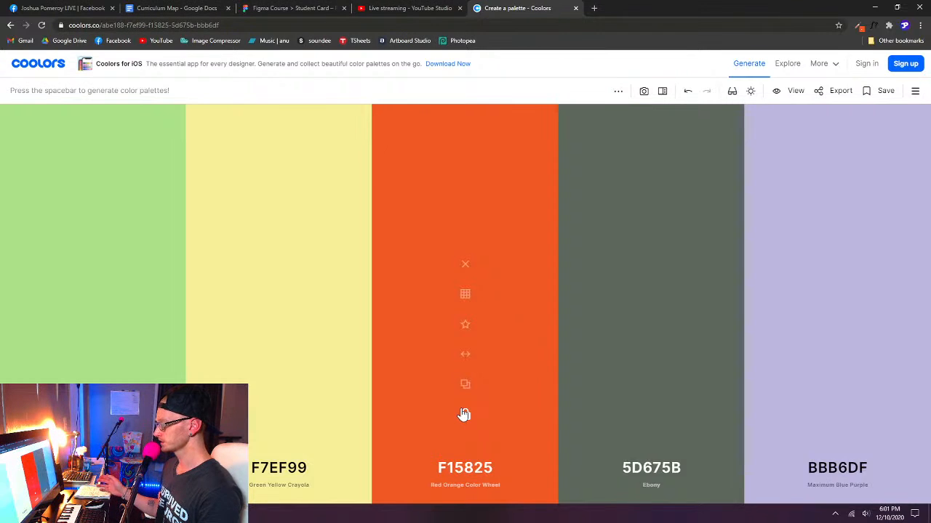
pyautogui.press('space')
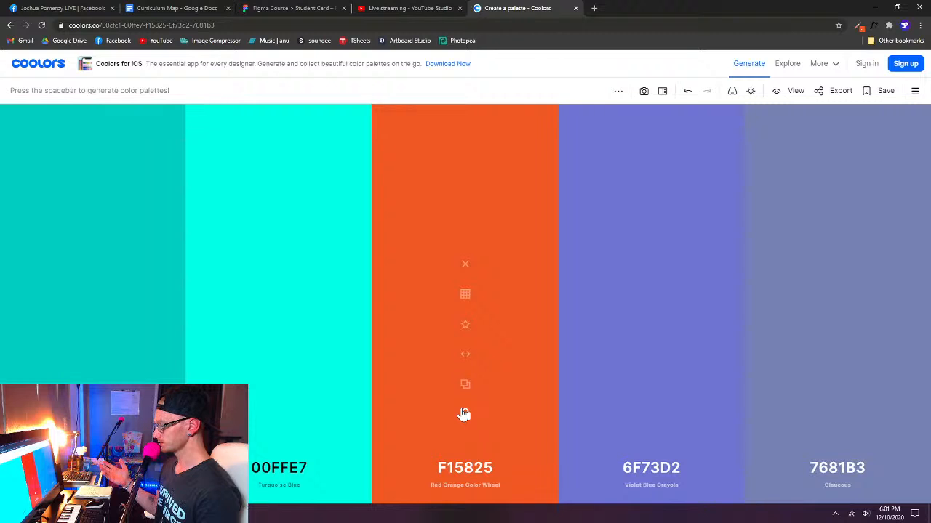
pyautogui.press('space')
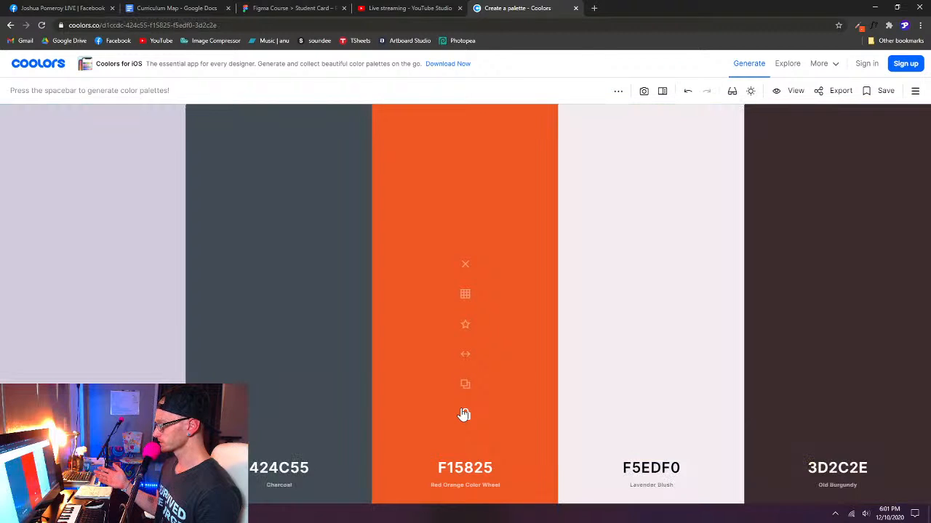
pyautogui.press('space')
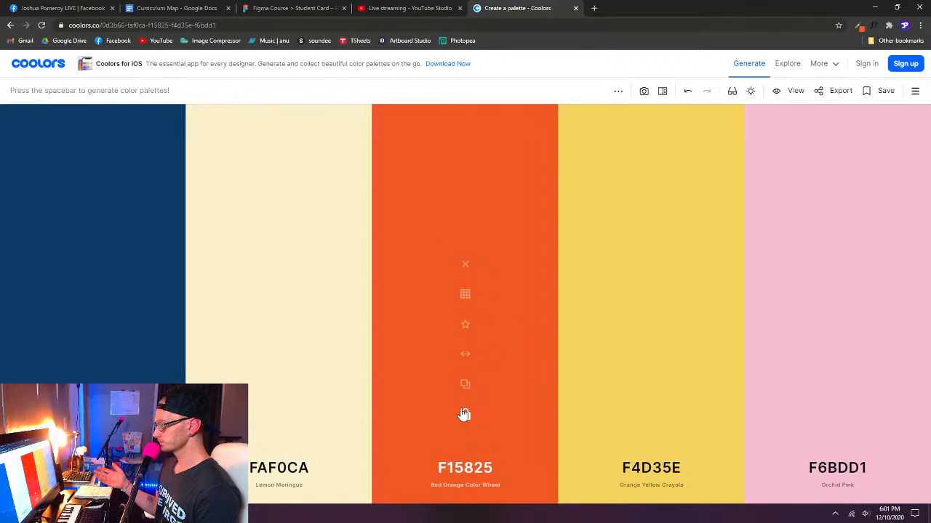
pyautogui.press('space')
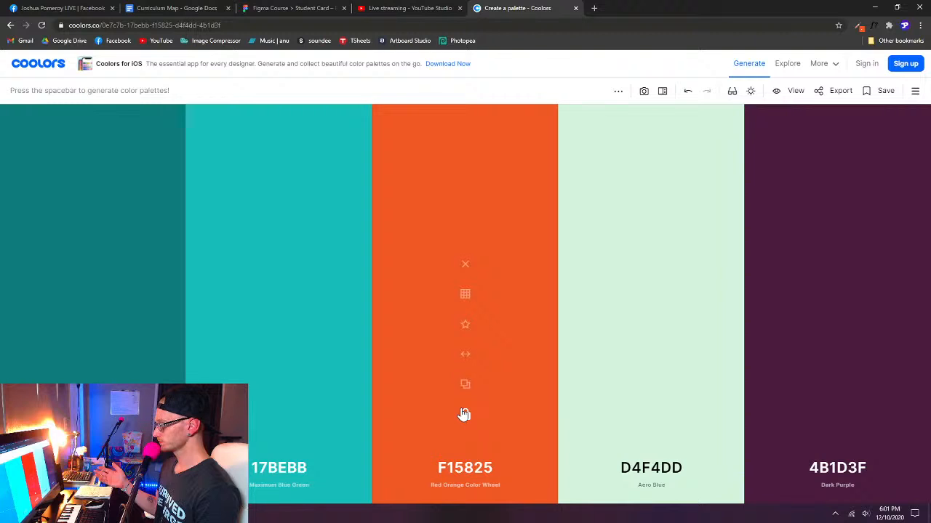
pyautogui.press('space')
pyautogui.press('space')
pyautogui.press('space')
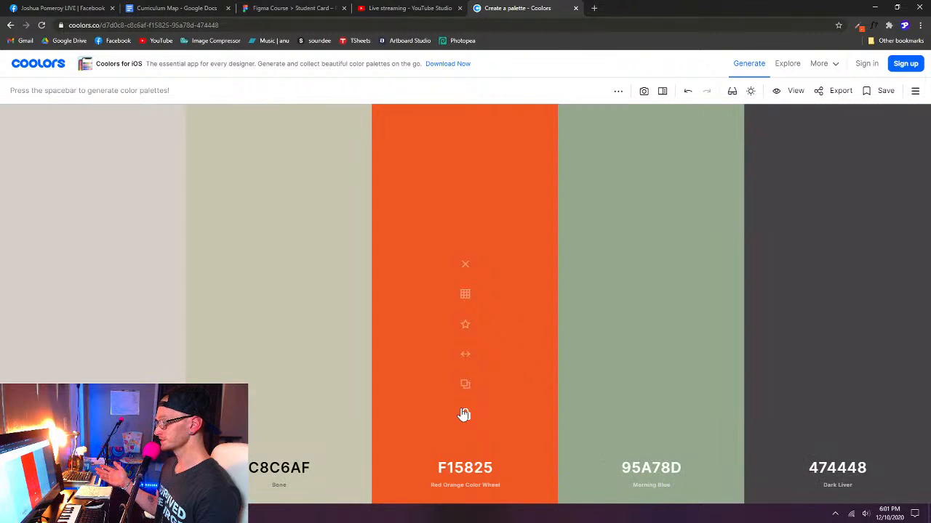
pyautogui.press('space')
pyautogui.press('space')
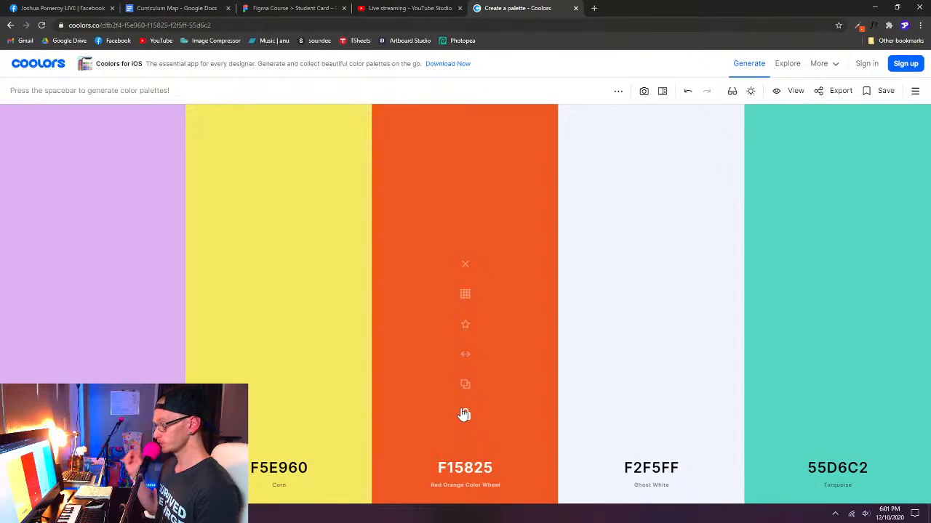
pyautogui.press('space')
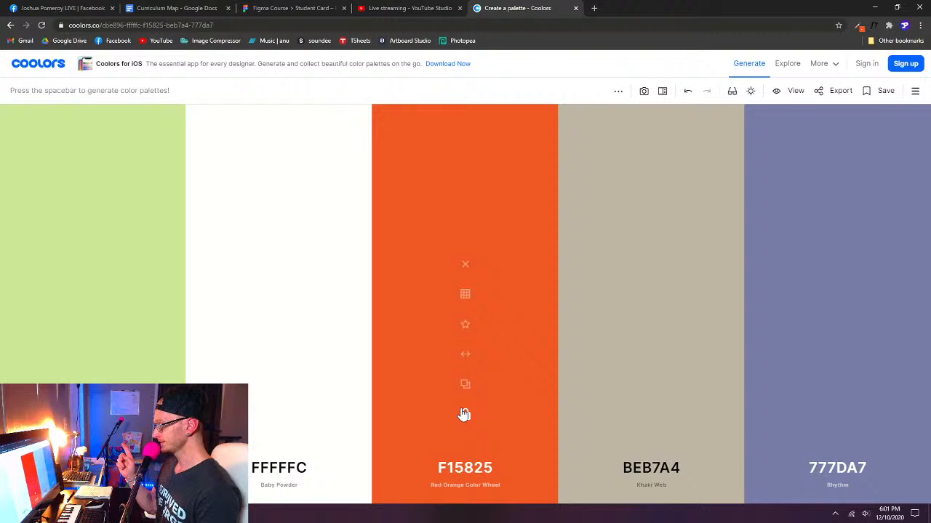
pyautogui.press('space')
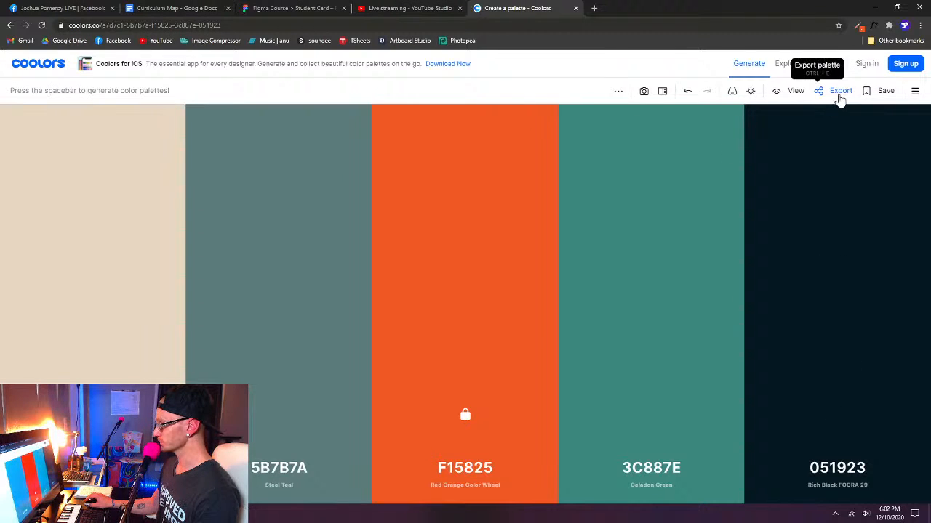
# - Export the current palette as an SVG file
pyautogui.click(840, 92)
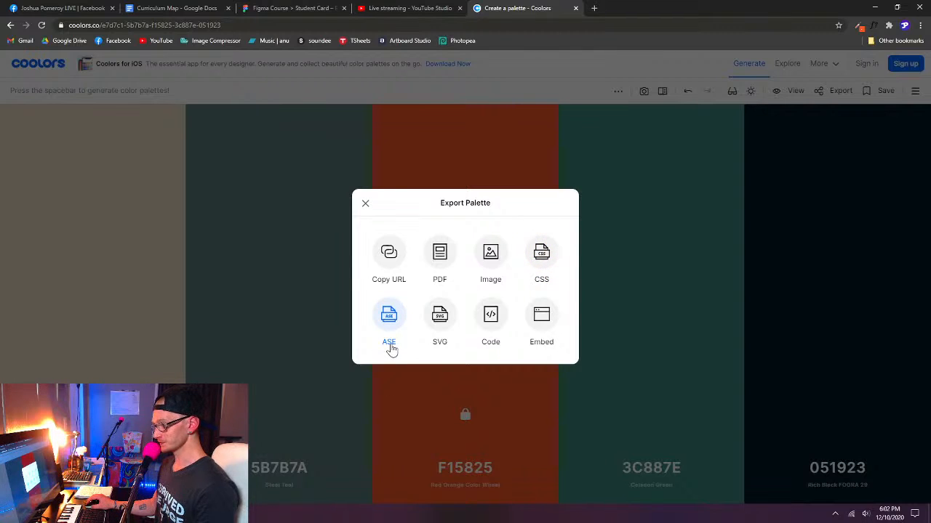
pyautogui.click(439, 329)
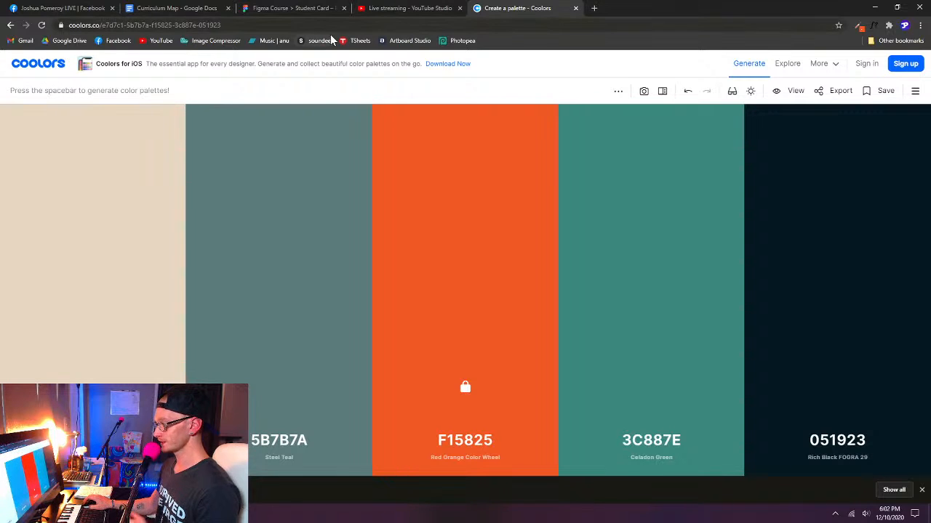
# - Switch to the Student Card file in Figma, create a new blank design file and bring that new file into view
pyautogui.click(298, 8)
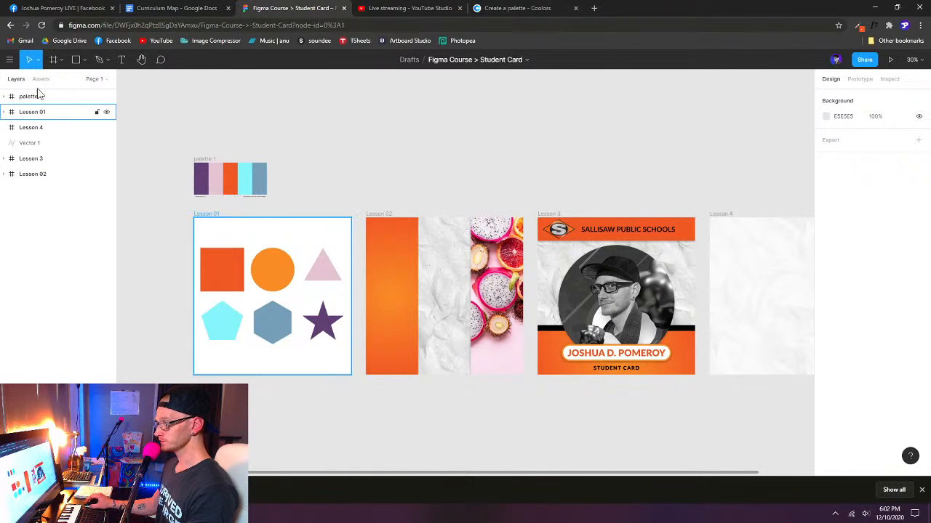
pyautogui.click(10, 59)
pyautogui.moveTo(57, 132)
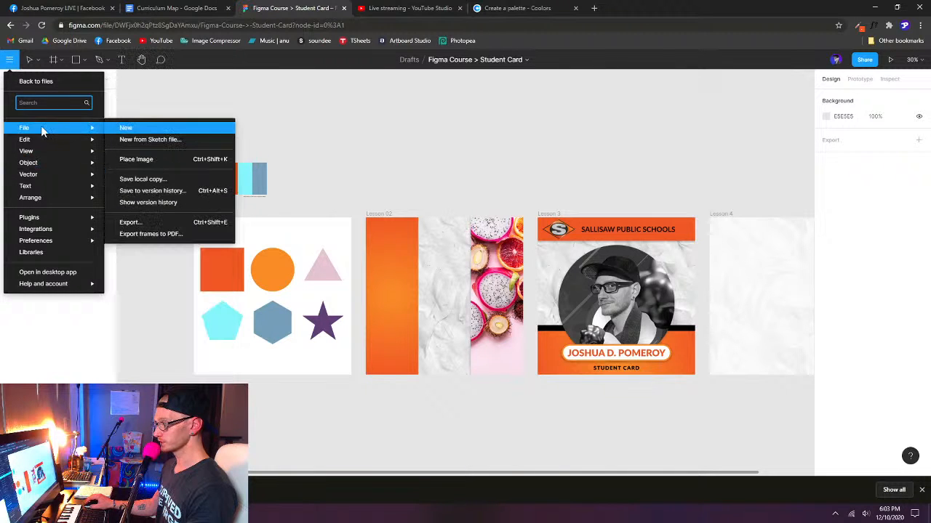
pyautogui.click(125, 128)
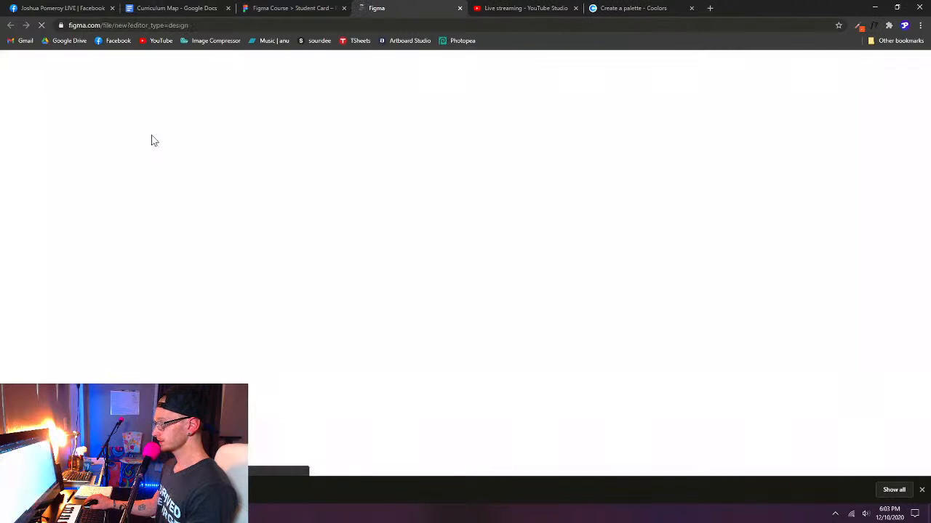
pyautogui.click(301, 8)
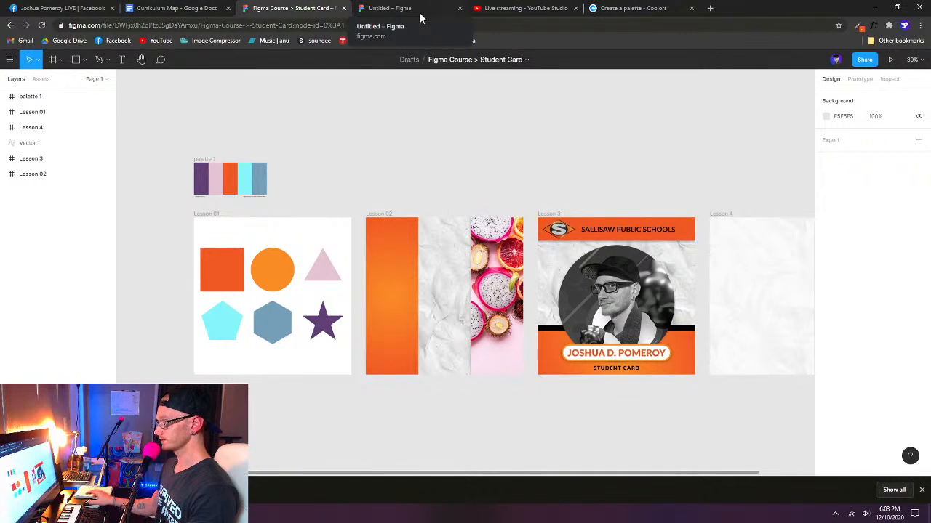
pyautogui.click(383, 9)
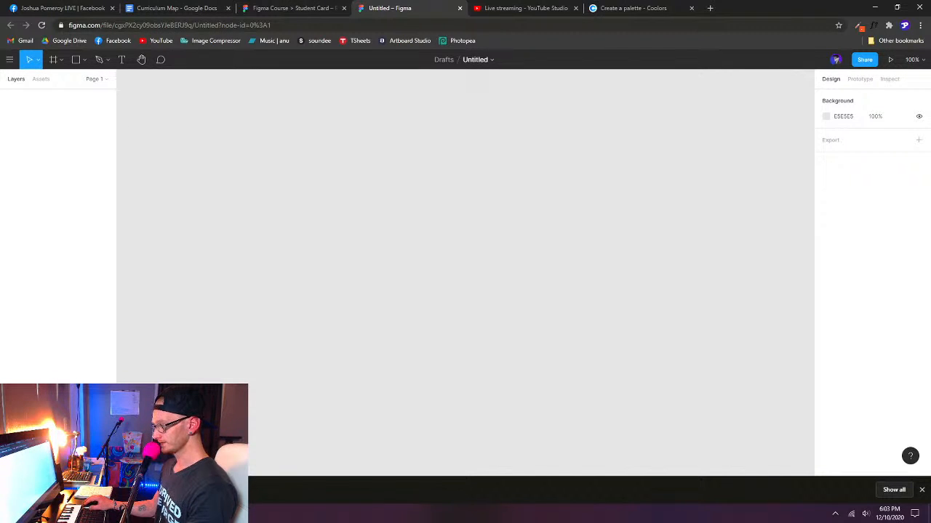
# - Place the downloaded SVG palette on the blank canvas, move it to about X -574, Y -303, and deselect it
pyautogui.moveTo(58, 490); pyautogui.dragTo(352, 237)
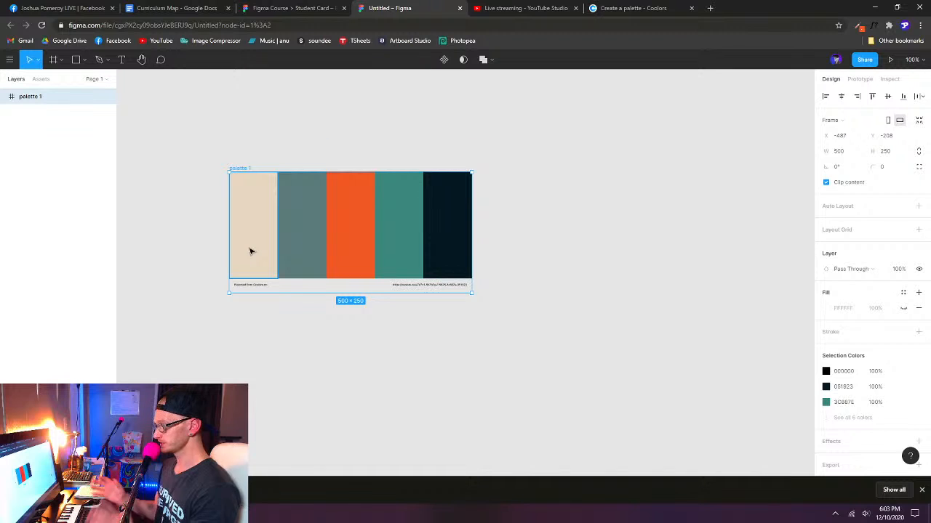
pyautogui.moveTo(247, 170); pyautogui.dragTo(206, 123)
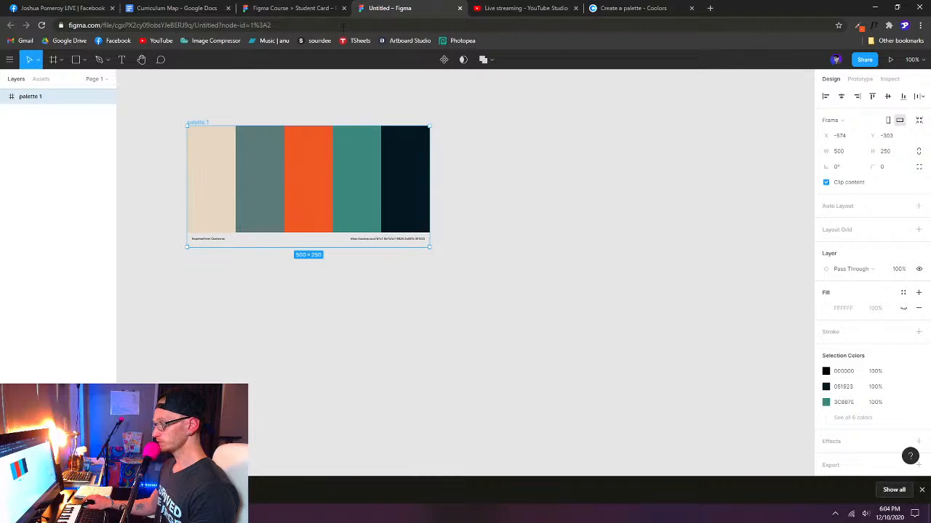
pyautogui.click(298, 9)
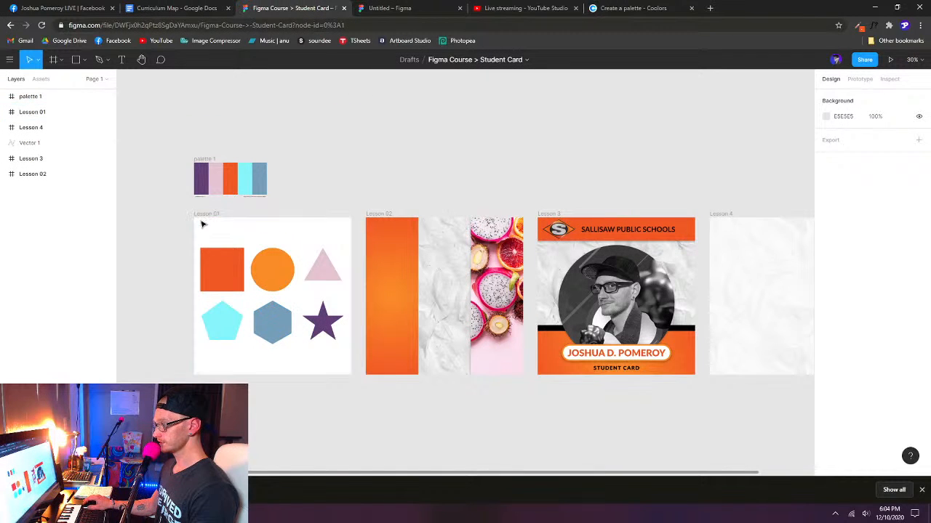
pyautogui.click(424, 11)
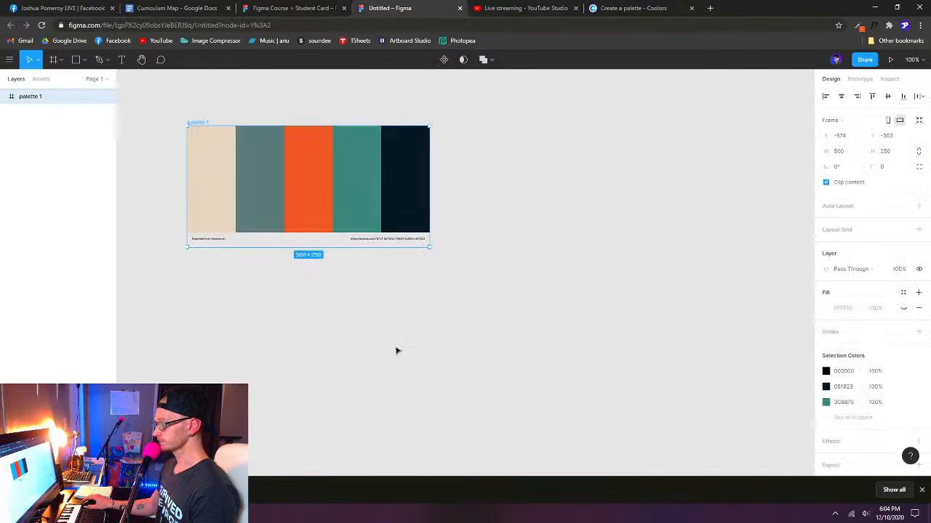
pyautogui.scroll(-3, 291, 331)
pyautogui.scroll(2, 322, 343)
pyautogui.moveTo(409, 333); pyautogui.dragTo(380, 315)
pyautogui.click(352, 324)
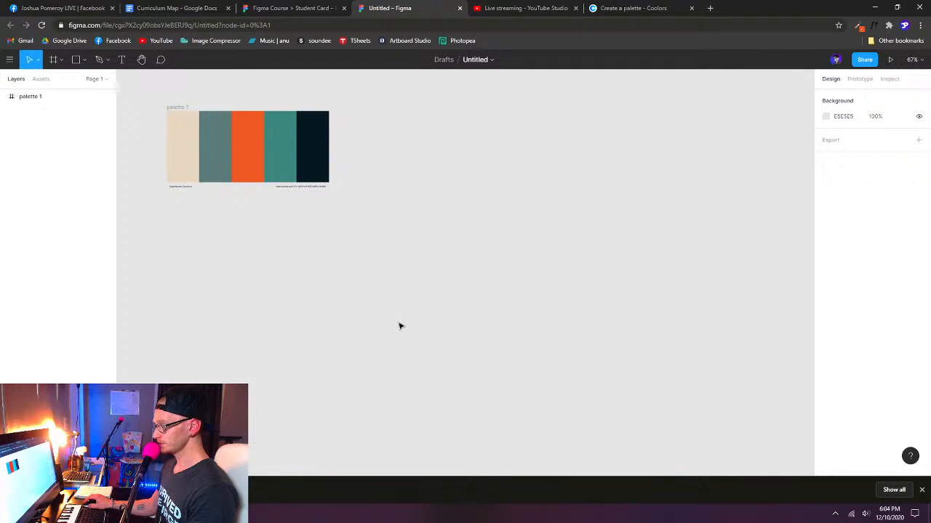
pyautogui.moveTo(394, 347); pyautogui.dragTo(516, 245)
pyautogui.moveTo(515, 245); pyautogui.dragTo(417, 320)
pyautogui.moveTo(228, 247); pyautogui.dragTo(589, 392)
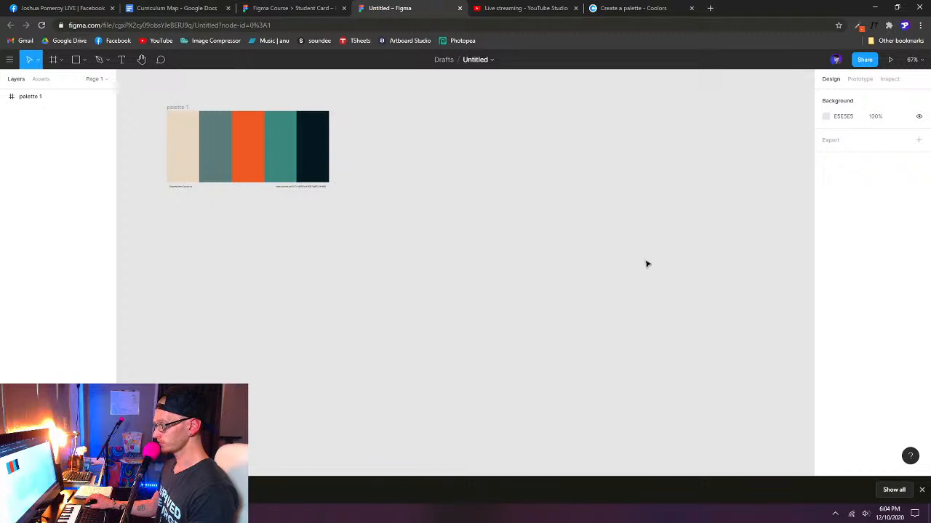
pyautogui.moveTo(651, 170); pyautogui.dragTo(441, 386)
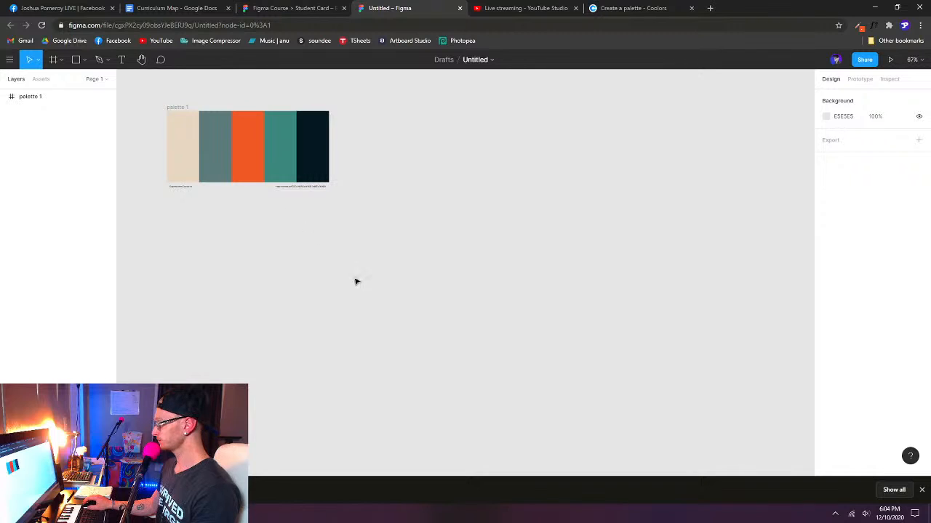
# - Draw a freehand frame of about 836 × 773 to the right of the palette, and delete it
pyautogui.press('f')
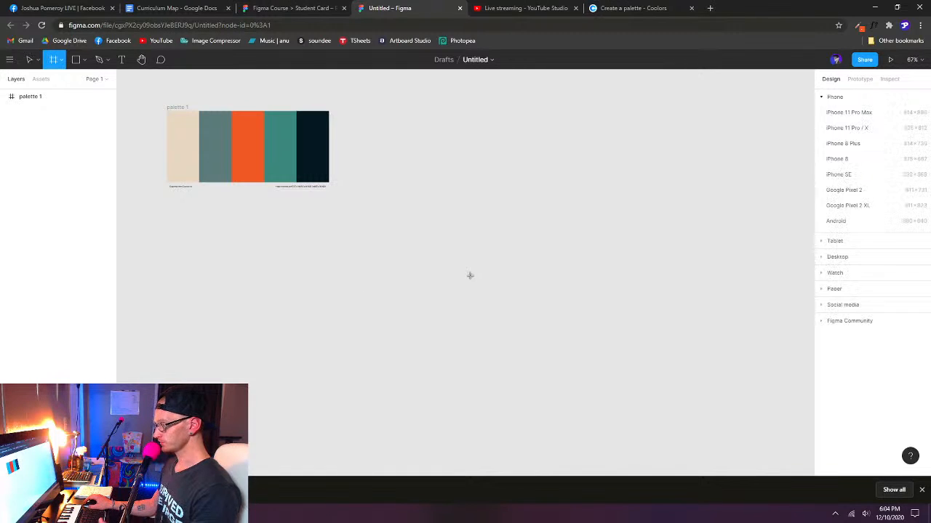
pyautogui.click(61, 60)
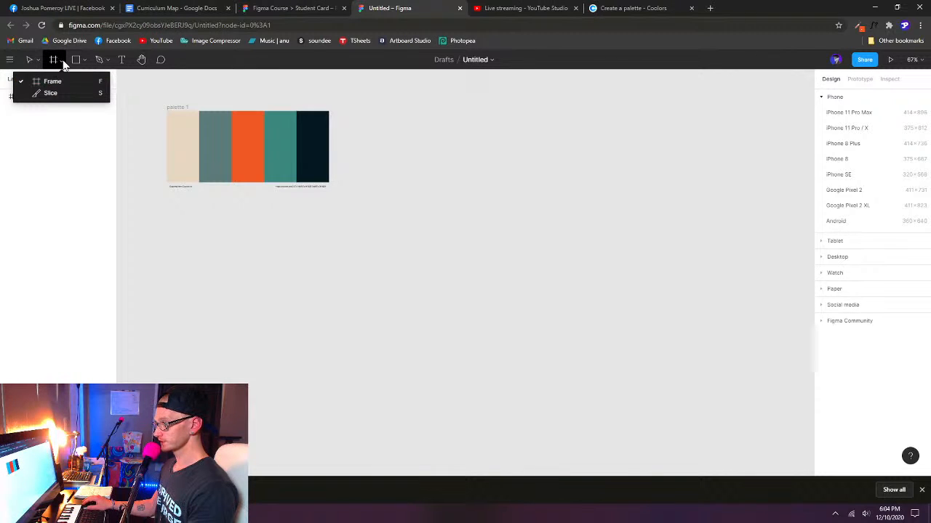
pyautogui.click(63, 64)
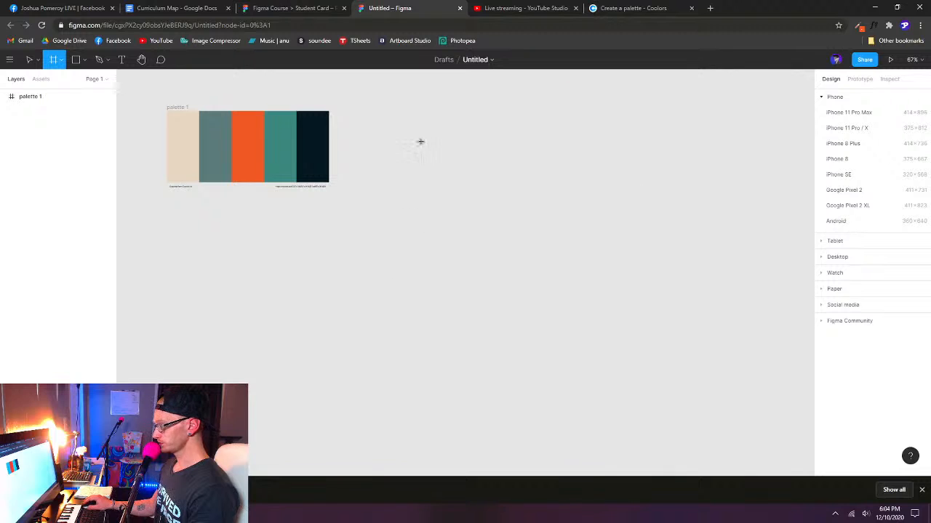
pyautogui.moveTo(417, 141); pyautogui.dragTo(688, 391)
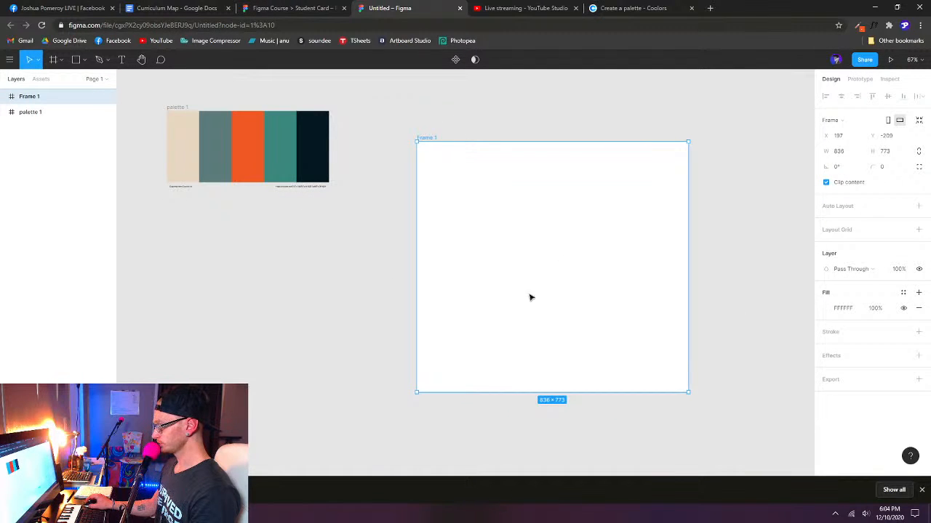
pyautogui.press('Delete')
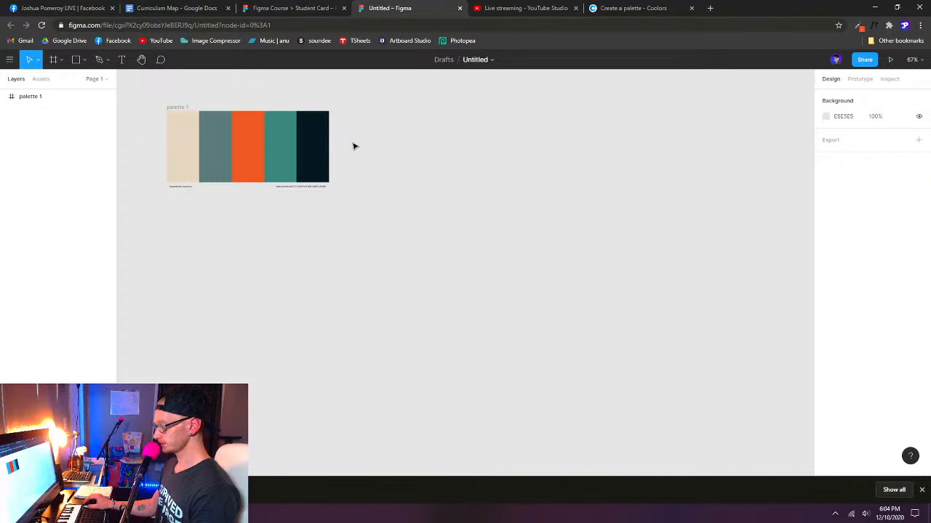
# - Create a 1080 × 1080 frame from the Instagram post preset in the Social media category
pyautogui.press('f')
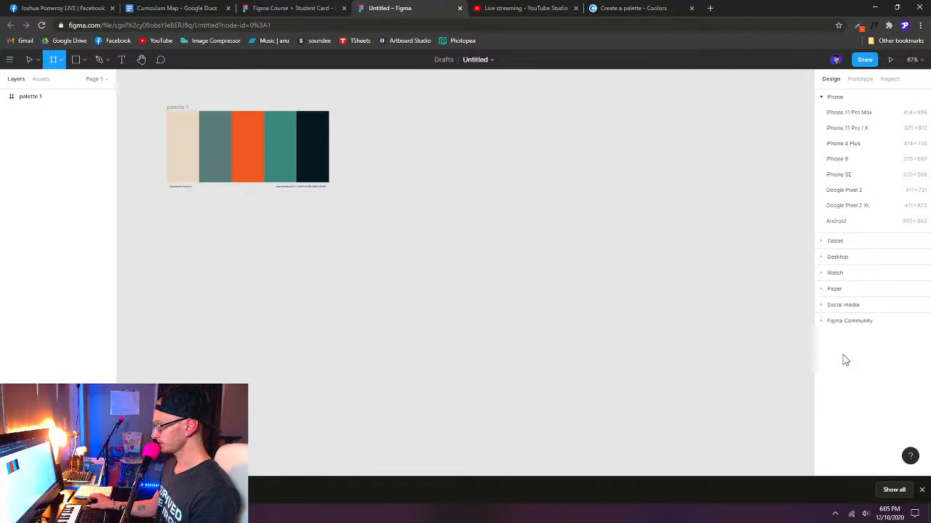
pyautogui.click(822, 97)
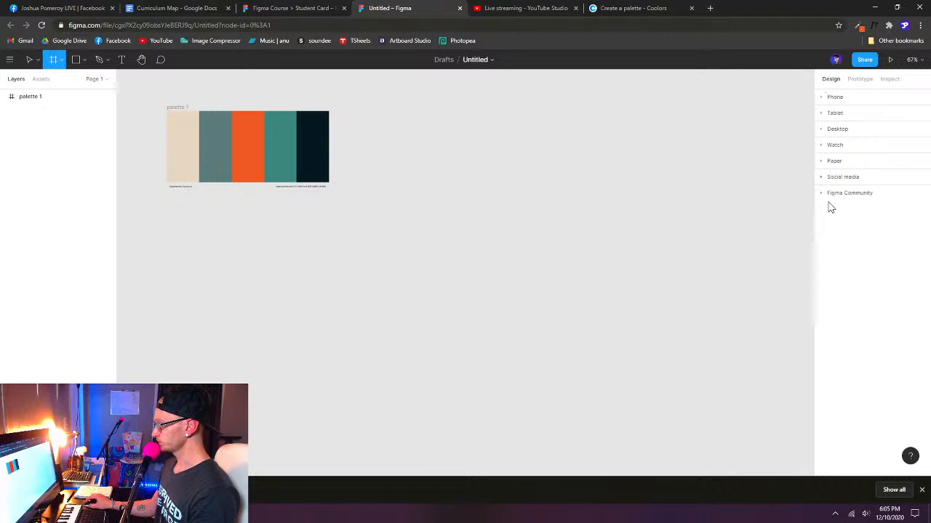
pyautogui.click(822, 178)
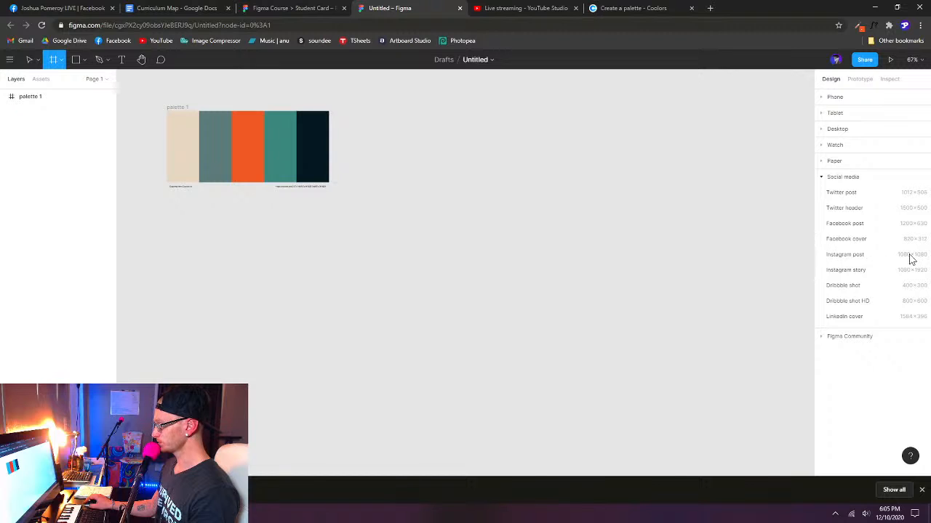
pyautogui.click(852, 258)
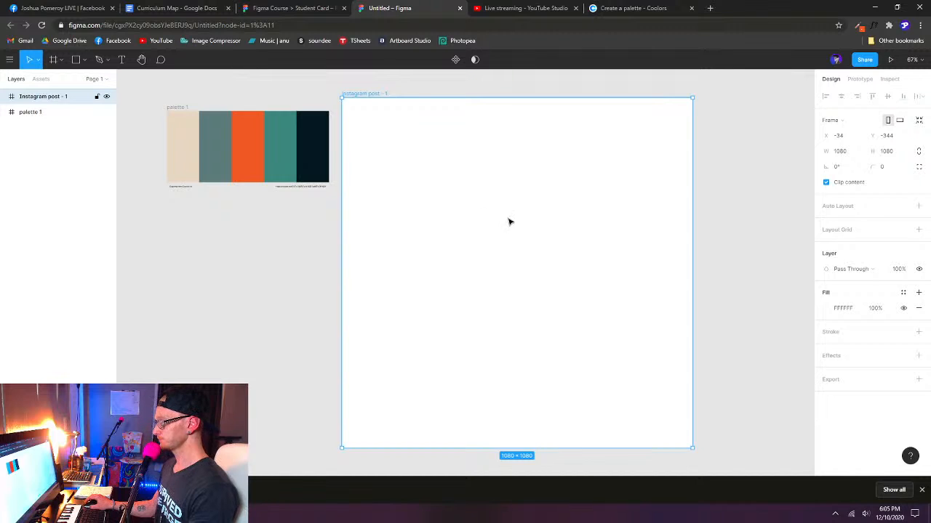
# - Set the Instagram post frame's position to X 0, Y 0
pyautogui.moveTo(498, 224); pyautogui.dragTo(432, 213)
pyautogui.scroll(-3, 375, 223)
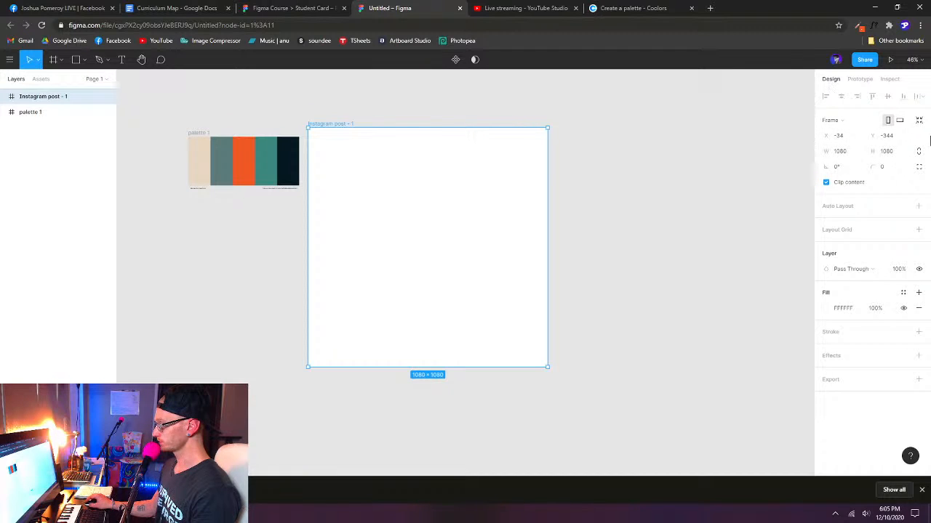
pyautogui.click(849, 138)
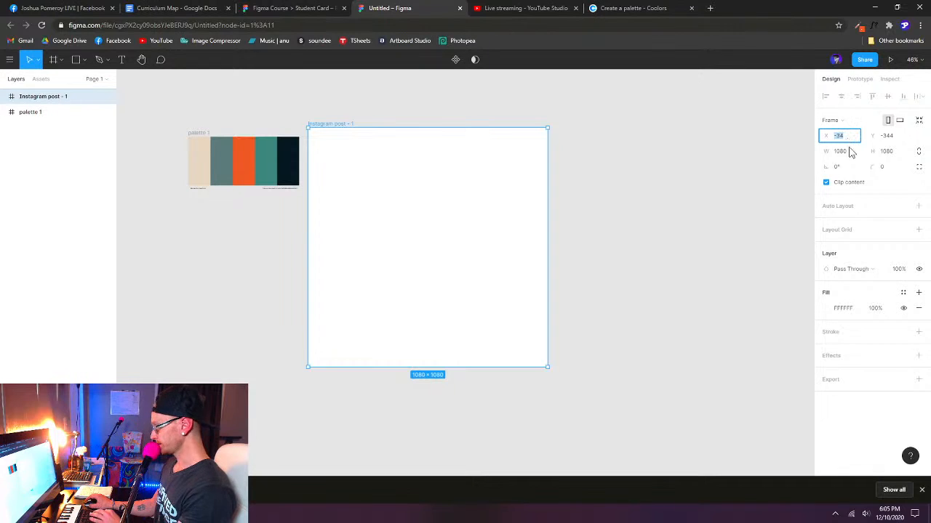
pyautogui.write('0')
pyautogui.press('Tab')
pyautogui.write('0')
pyautogui.press('Return')
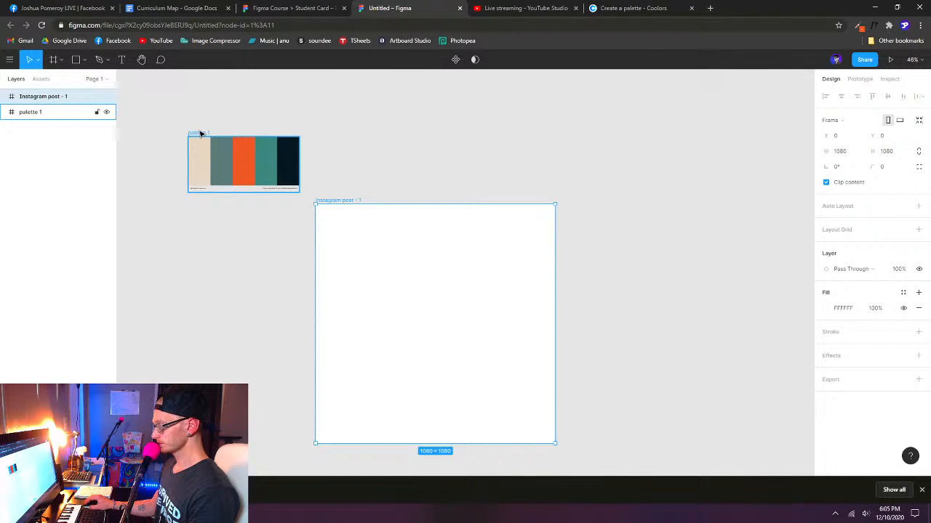
# - Move the palette directly above the Instagram post frame, aligned with its left edge at X 0, Y -300, and deselect it
pyautogui.moveTo(518, 214); pyautogui.dragTo(497, 210)
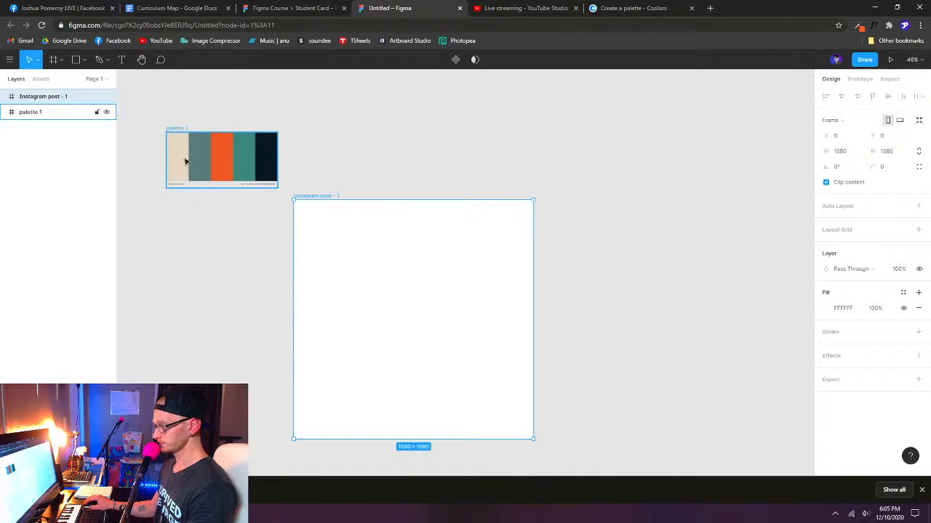
pyautogui.moveTo(176, 132); pyautogui.dragTo(311, 134)
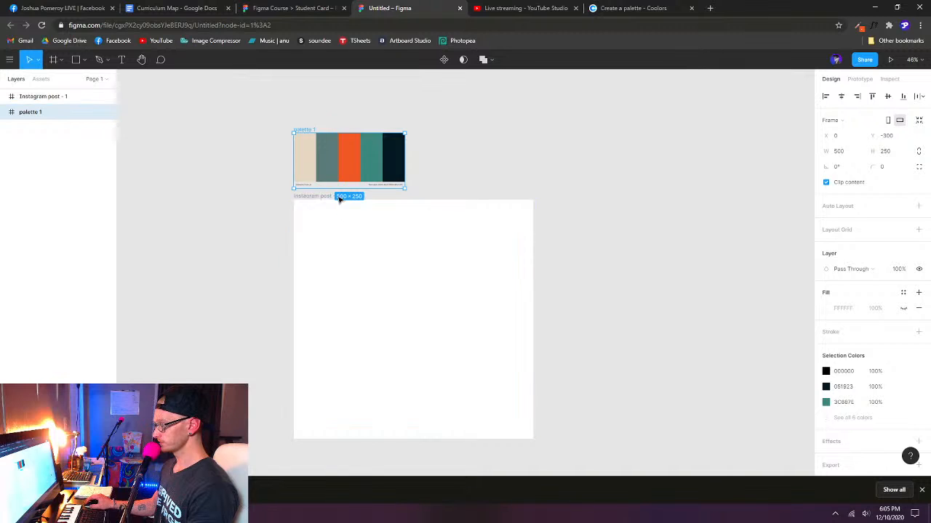
pyautogui.moveTo(622, 237); pyautogui.dragTo(546, 219)
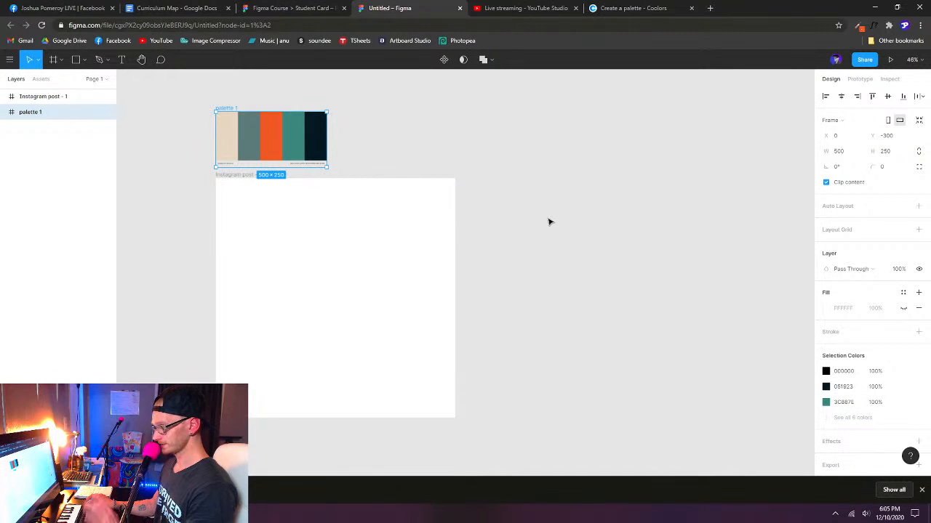
pyautogui.click(590, 269)
pyautogui.moveTo(590, 269); pyautogui.dragTo(567, 261)
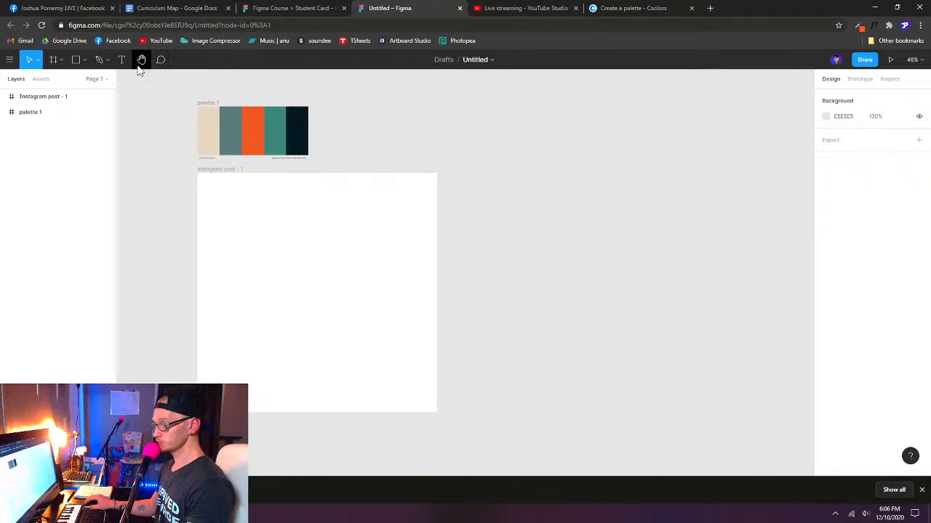
# - Draw a square about 277 × 277 in the upper-left area of the Instagram post frame
pyautogui.click(84, 62)
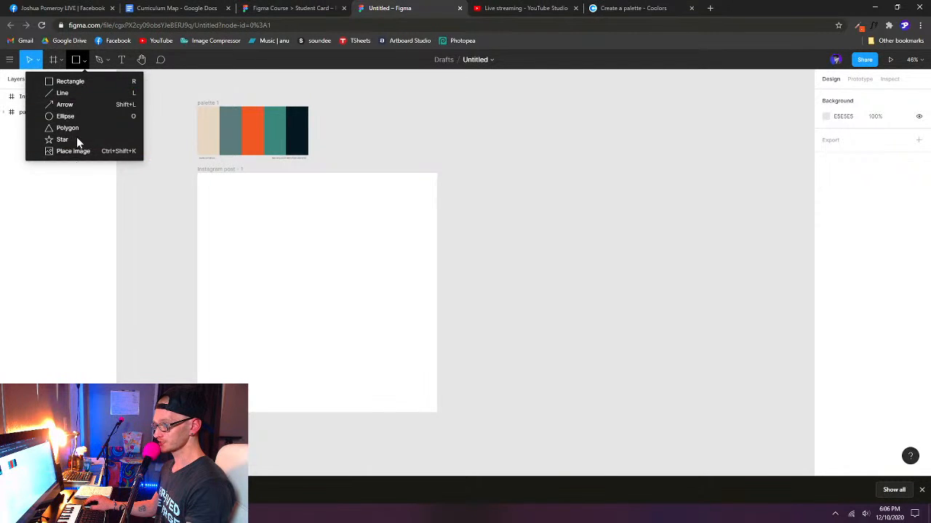
pyautogui.click(85, 60)
pyautogui.press('r')
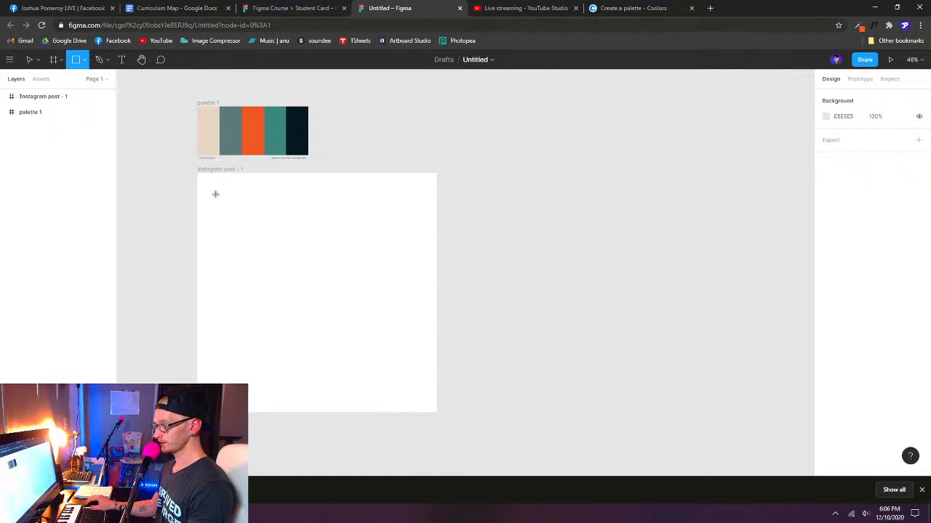
pyautogui.moveTo(217, 200); pyautogui.dragTo(281, 260)
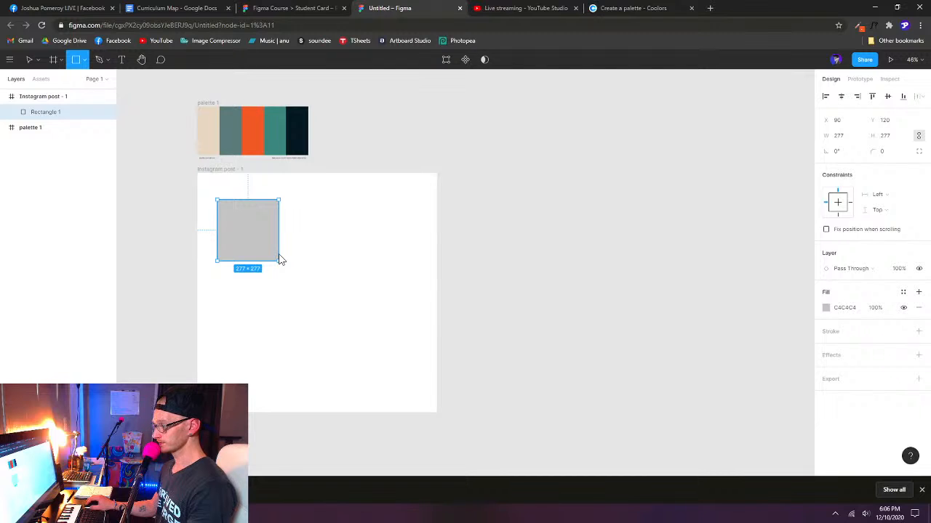
# - Check the size of the orange square in the Student Card file's Lesson 01 frame and return to the untitled file
pyautogui.click(292, 10)
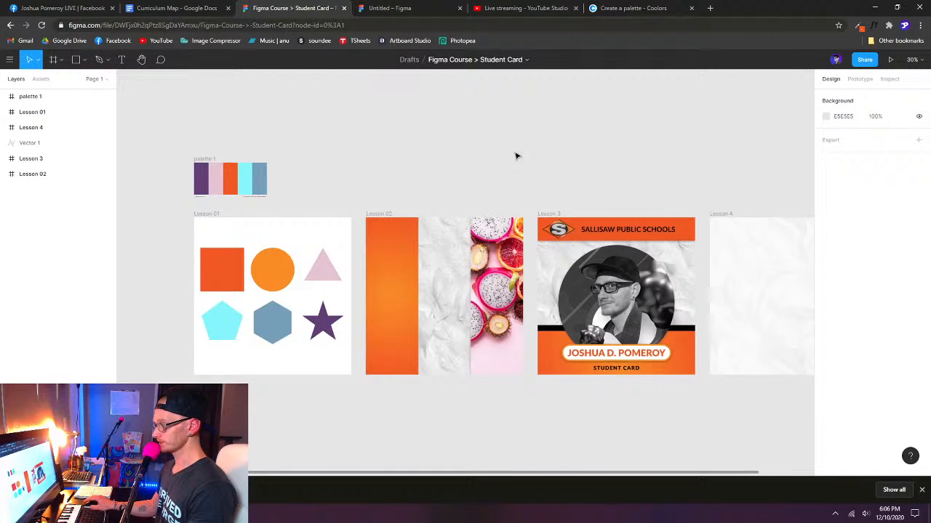
pyautogui.click(233, 270)
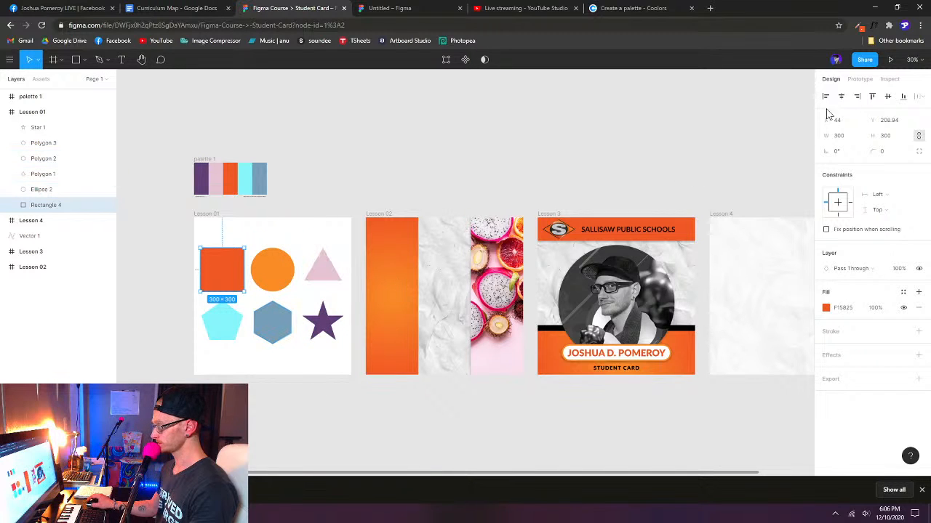
pyautogui.click(400, 11)
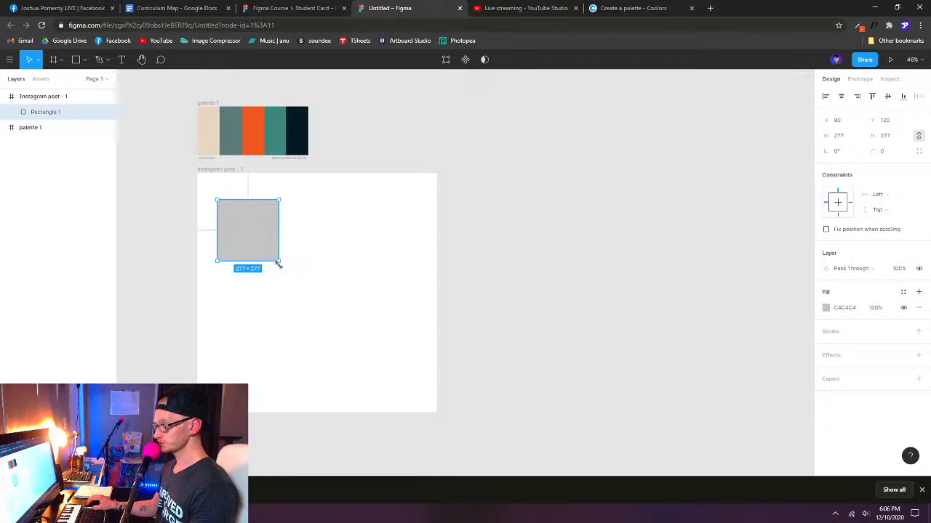
# - Enlarge the square freehand to about 332 × 332, and set its width to 300 with proportions constrained
pyautogui.moveTo(280, 260)
pyautogui.mouseDown()
pyautogui.moveTo(343, 305)
pyautogui.moveTo(316, 258)
pyautogui.moveTo(322, 274)
pyautogui.moveTo(292, 274)
pyautogui.mouseUp()
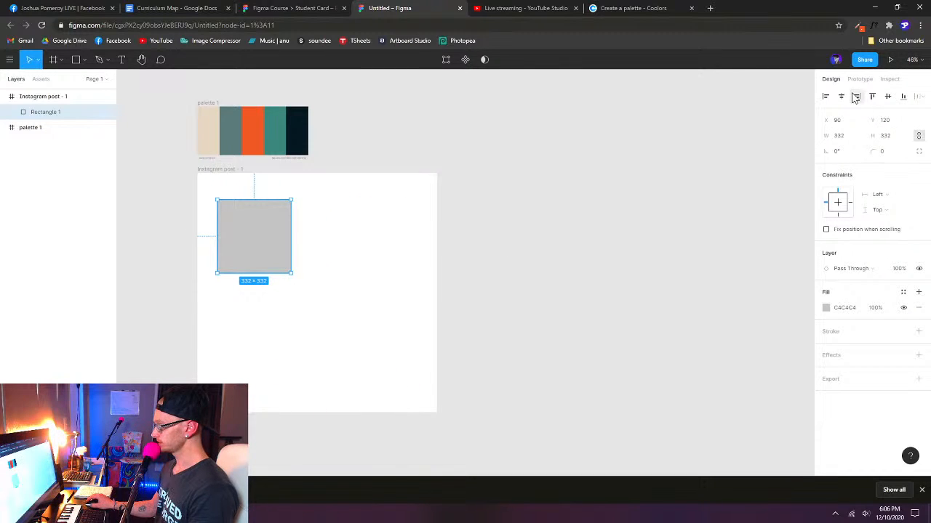
pyautogui.click(842, 141)
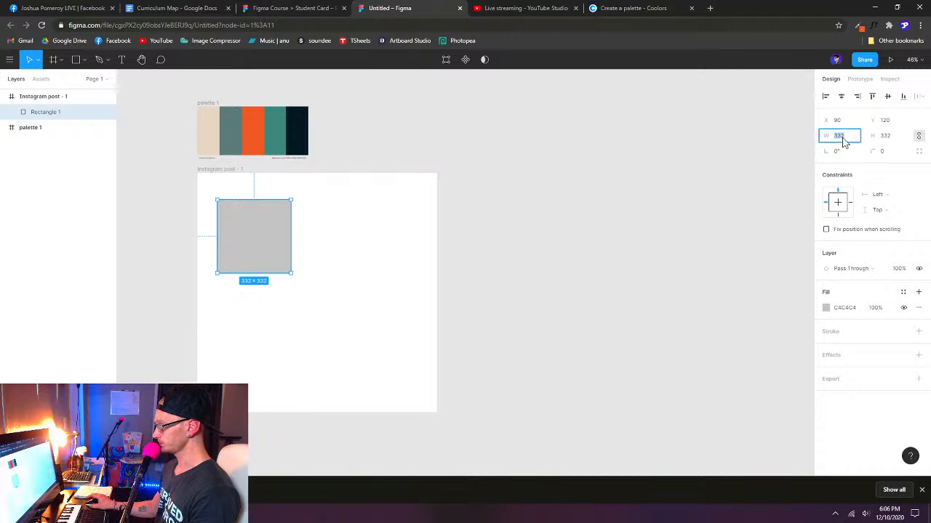
pyautogui.click(919, 138)
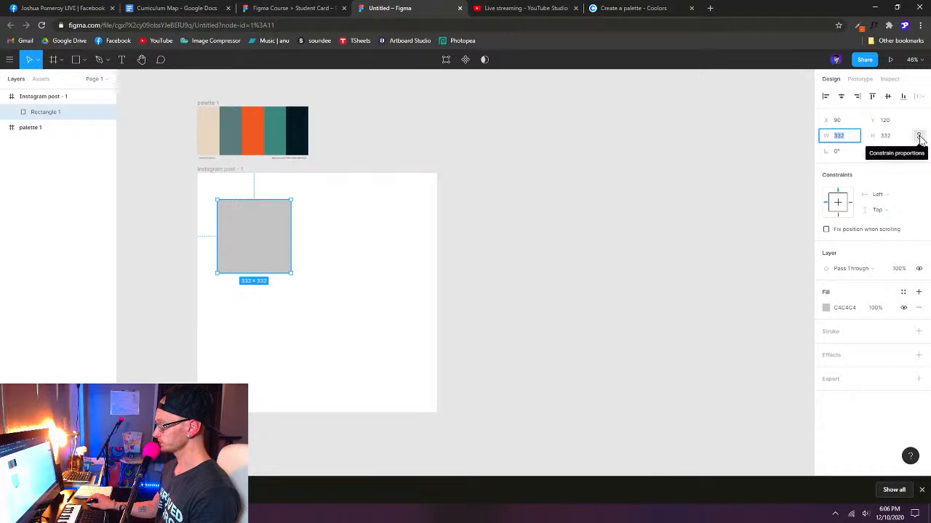
pyautogui.click(920, 137)
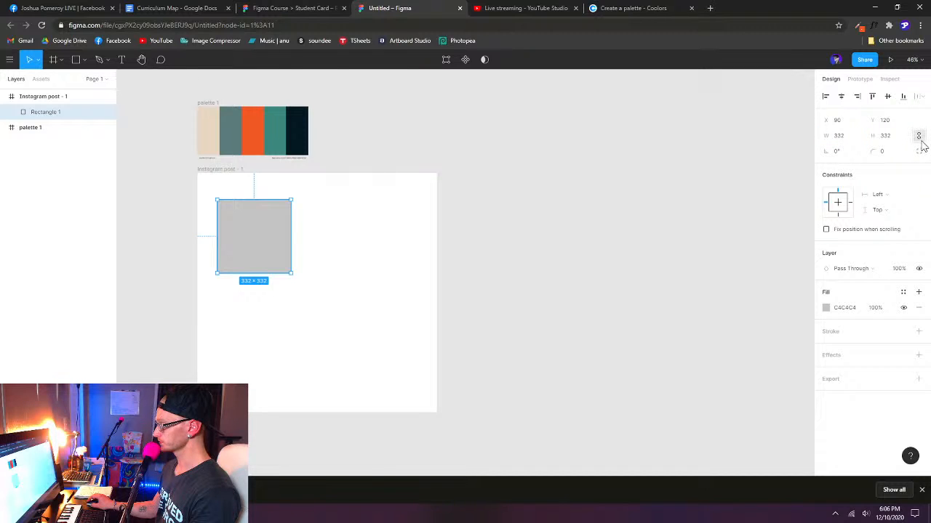
pyautogui.click(919, 137)
pyautogui.click(847, 142)
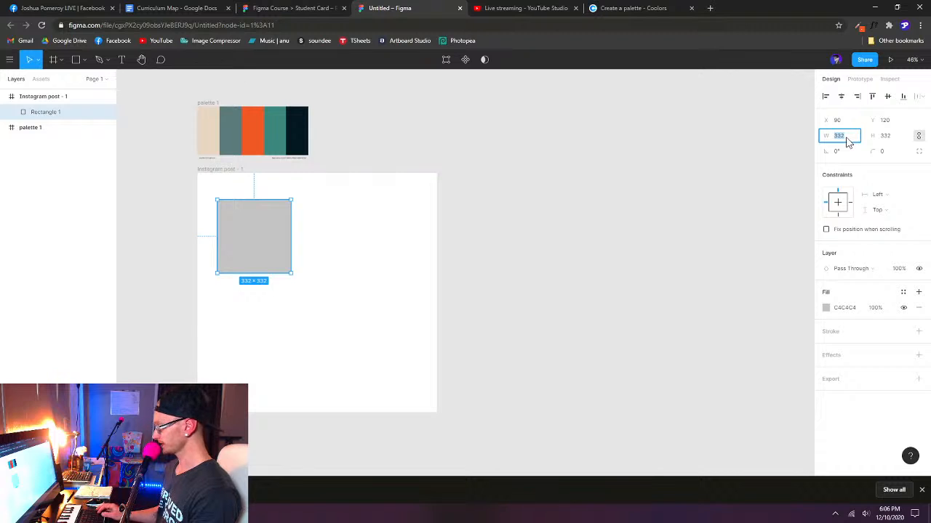
pyautogui.write('300')
pyautogui.press('Return')
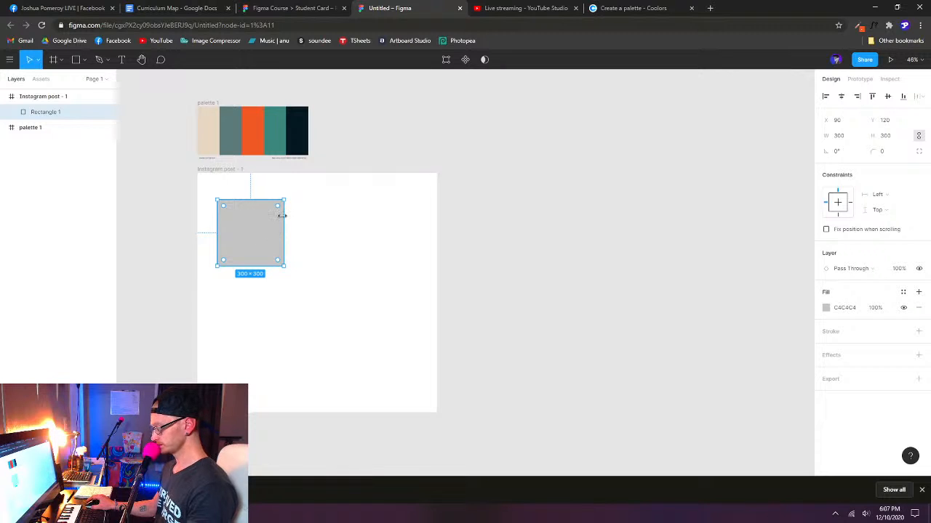
# - Fill the square with the palette's beige E7D7C1 using the eyedropper, and deselect it
pyautogui.press('i')
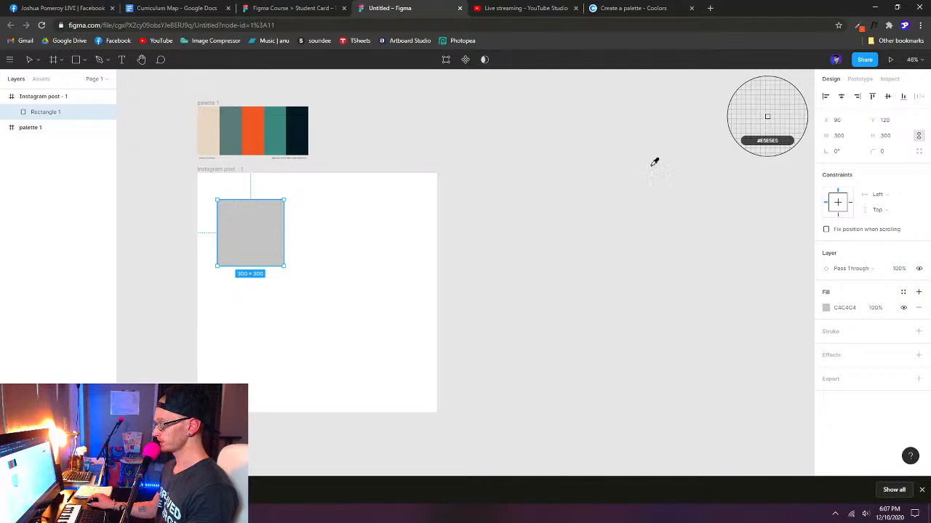
pyautogui.click(208, 120)
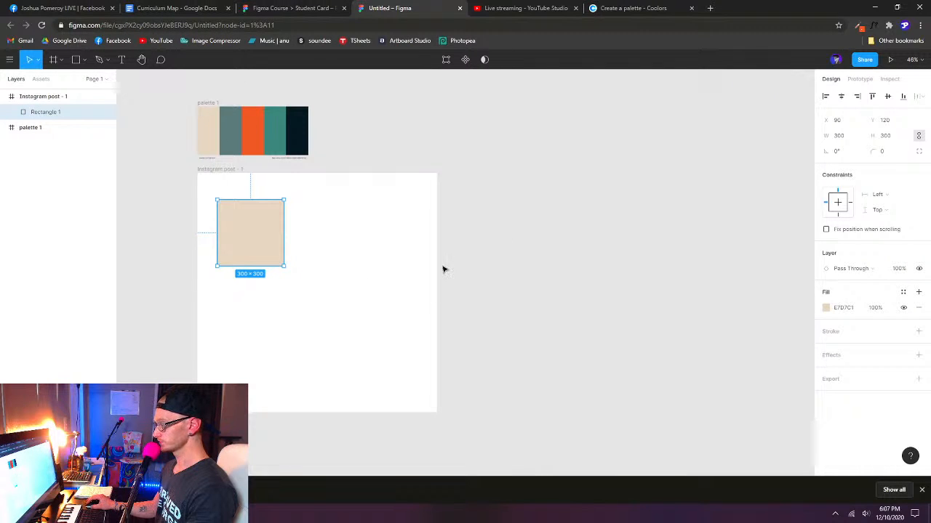
pyautogui.click(505, 279)
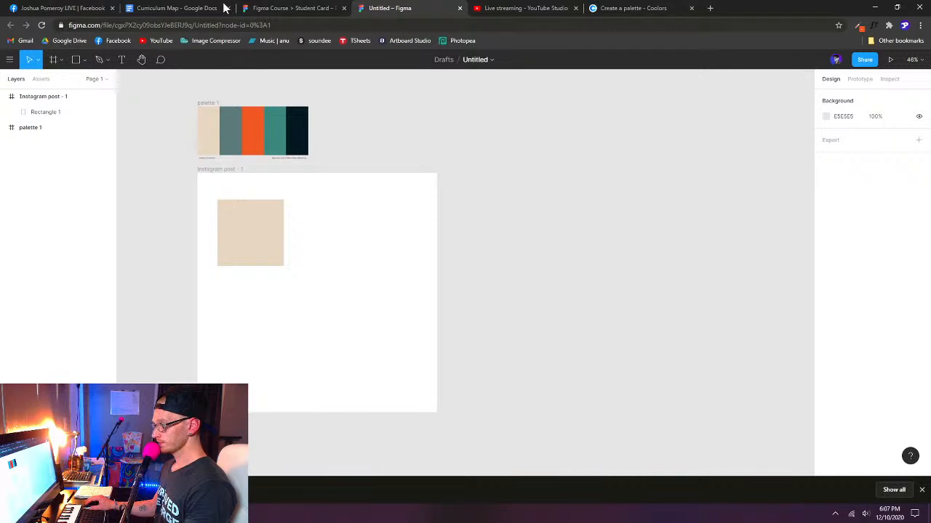
# - Draw a circle about 277 × 277 to the right of the beige square and set its width to 300 with proportions constrained
pyautogui.click(301, 10)
pyautogui.hotkey('ctrl', 'Tab')
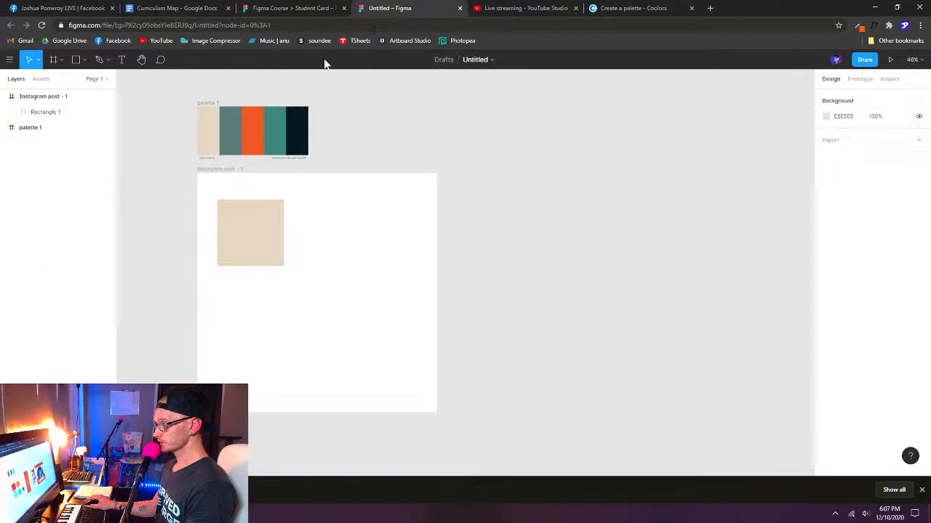
pyautogui.click(85, 61)
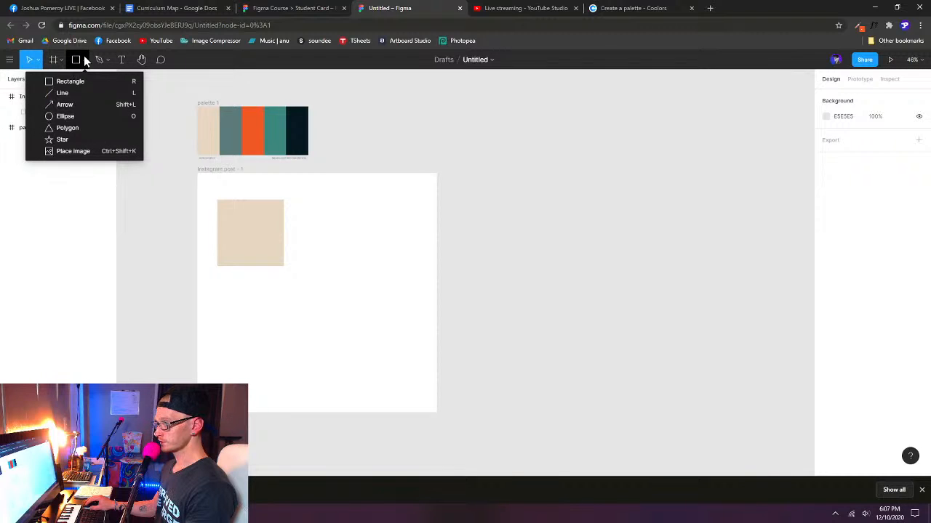
pyautogui.click(124, 115)
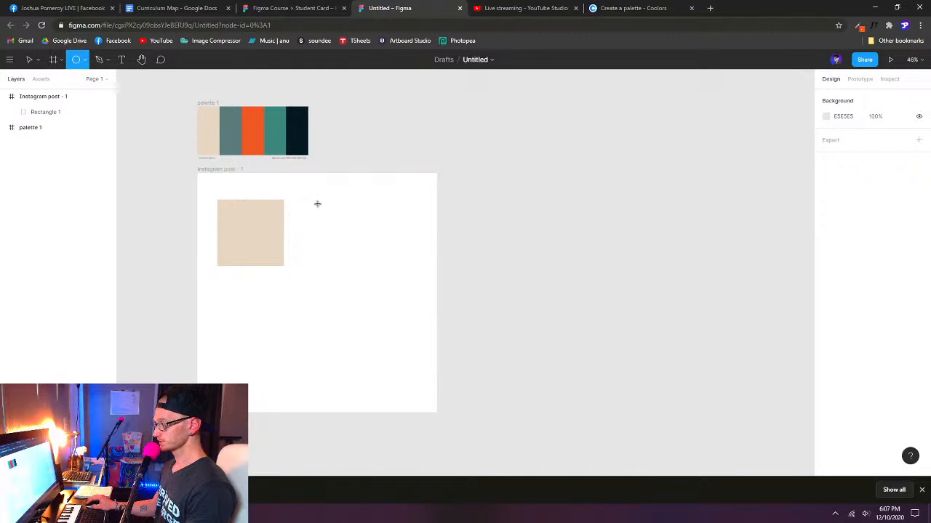
pyautogui.moveTo(317, 203); pyautogui.dragTo(381, 269)
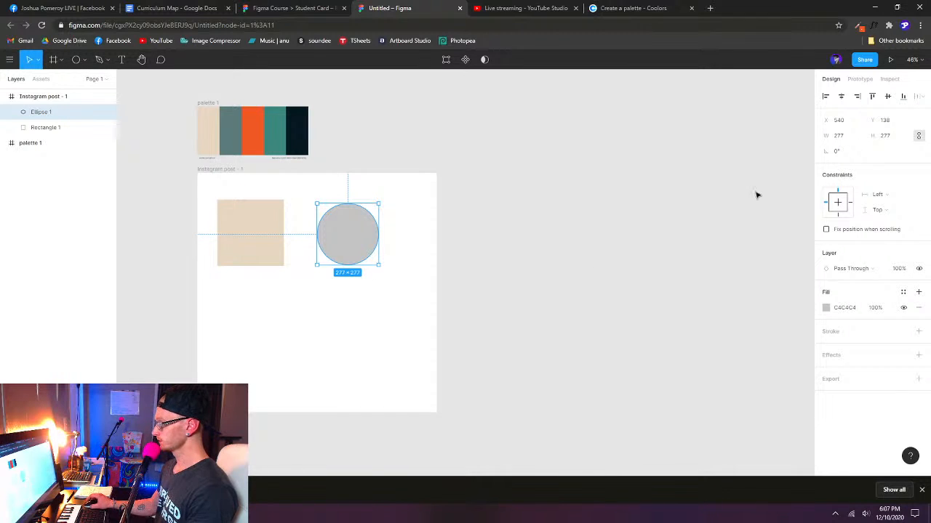
pyautogui.click(854, 141)
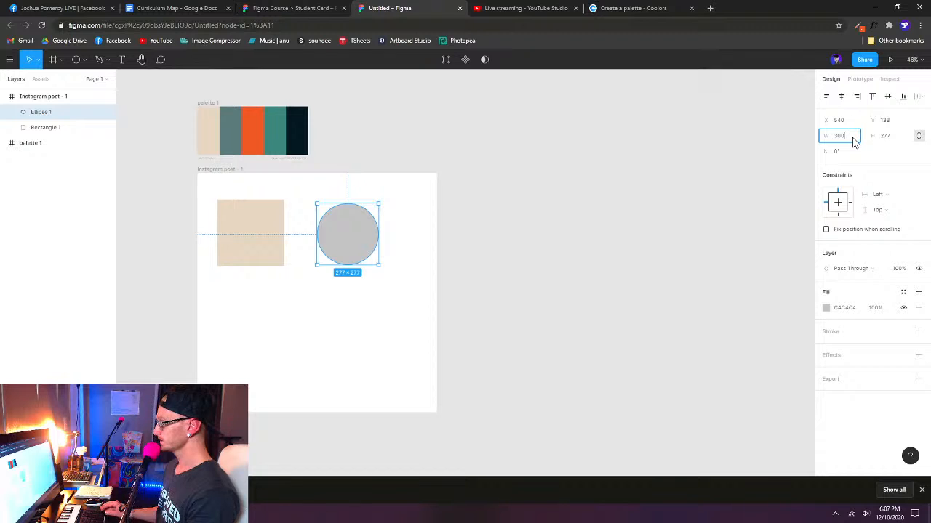
pyautogui.press('Return')
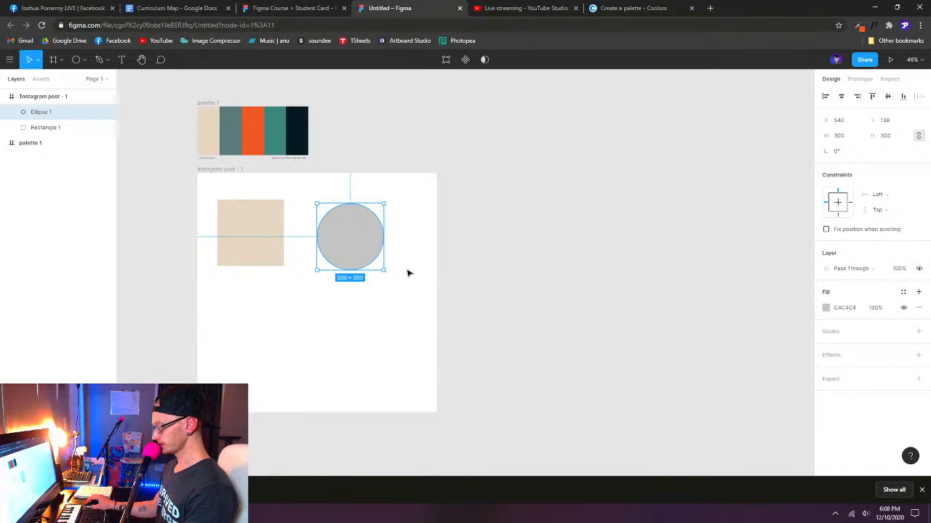
# - Fill the circle with the palette's grey-green 5B7B7A using the eyedropper, and switch to the Student Card file
pyautogui.press('i')
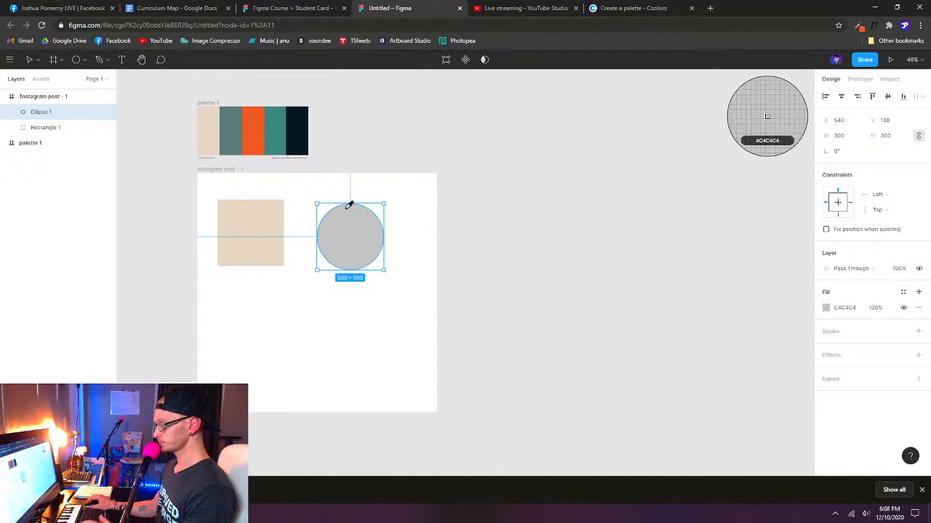
pyautogui.click(234, 125)
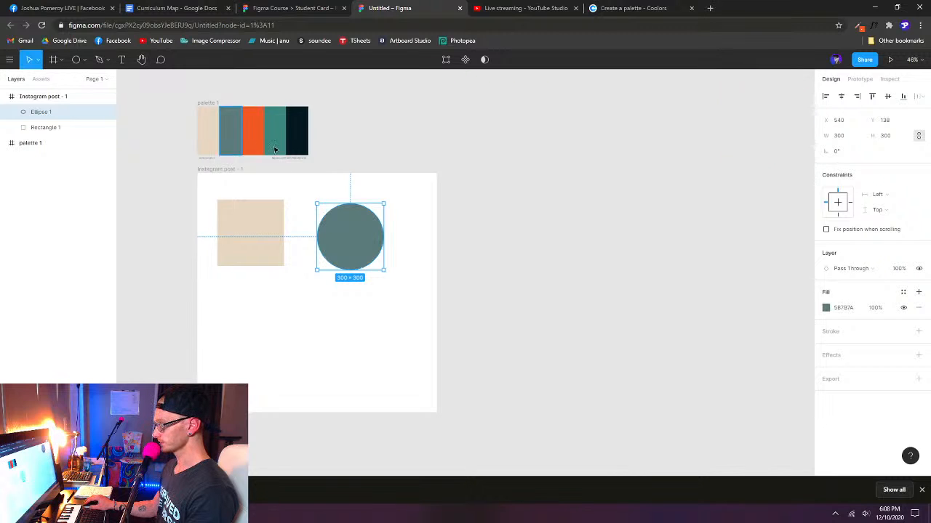
pyautogui.click(302, 10)
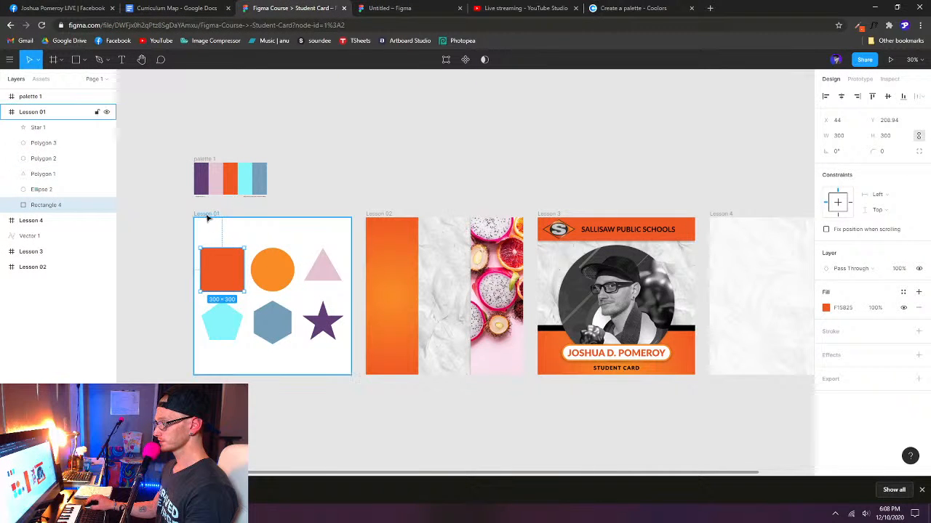
# - Examine the pink triangle's properties in the Lesson 01 frame of the Student Card file, comparing it with the untitled file
pyautogui.click(323, 270)
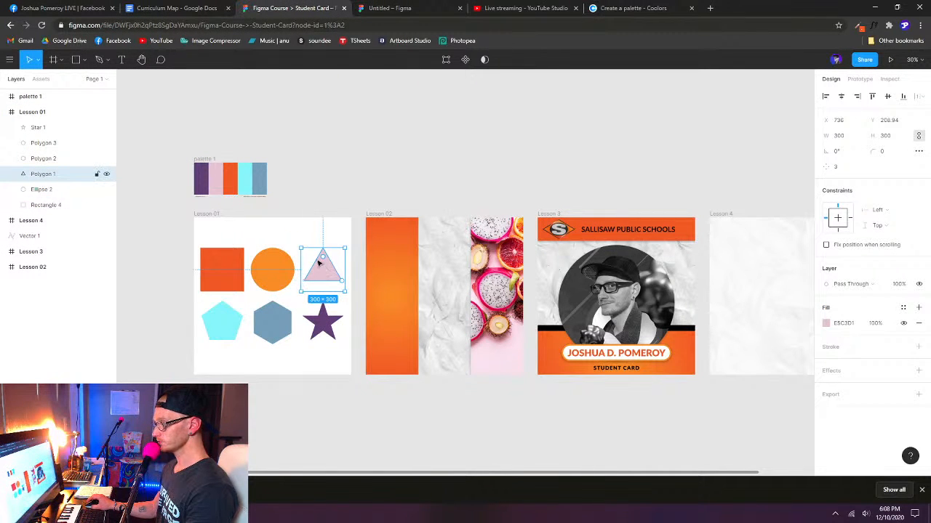
pyautogui.click(396, 11)
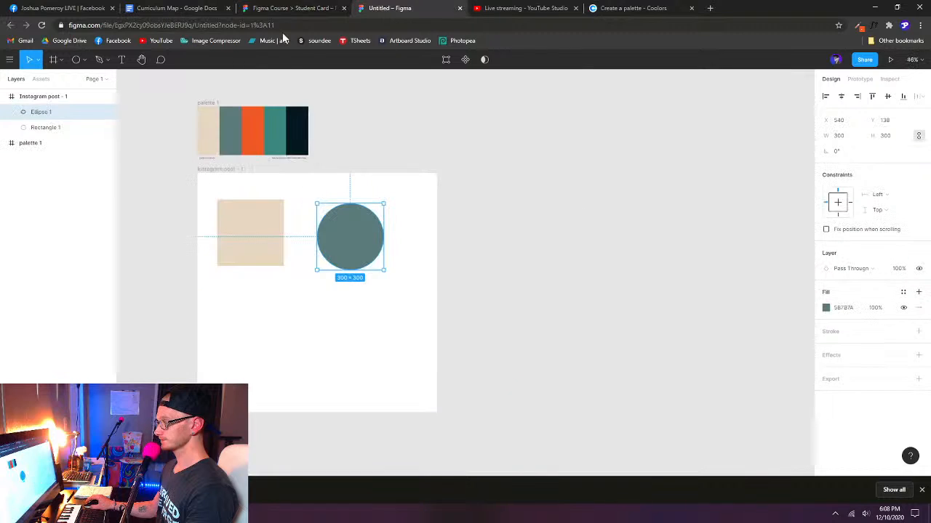
pyautogui.click(286, 9)
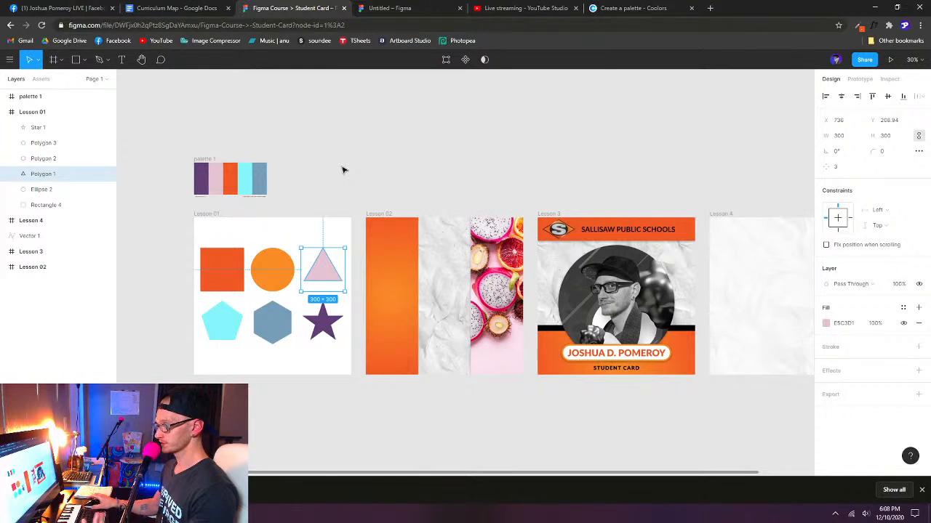
# - Switch to the untitled file and move the beige square and the circle closer to the frame's left edge
pyautogui.click(402, 11)
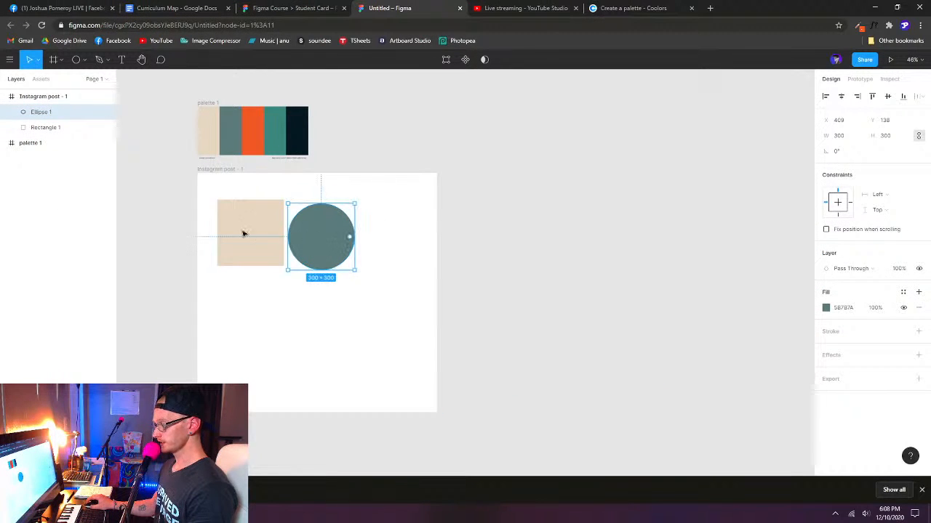
pyautogui.moveTo(242, 232); pyautogui.dragTo(235, 234)
pyautogui.moveTo(312, 237); pyautogui.dragTo(306, 238)
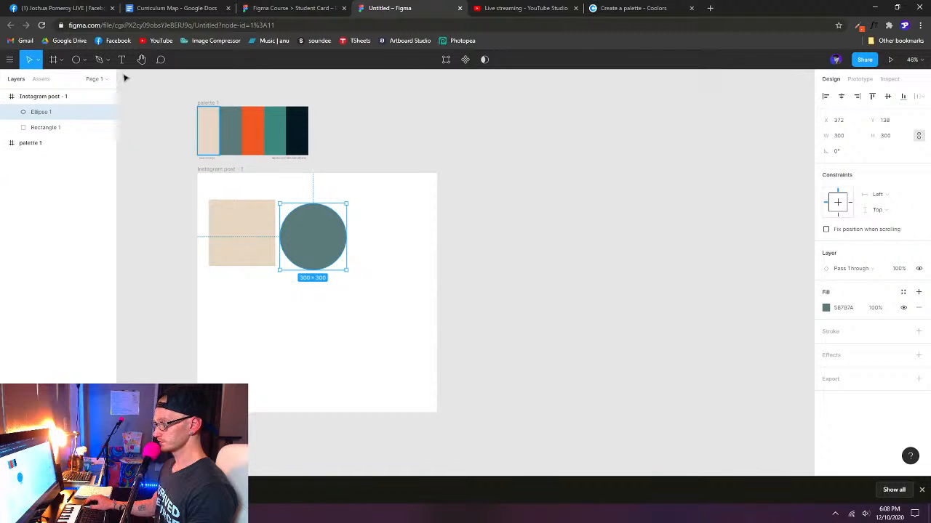
# - Draw a triangle about 258 × 258 to the right of the circle and set its width to 300 with proportions constrained
pyautogui.click(85, 61)
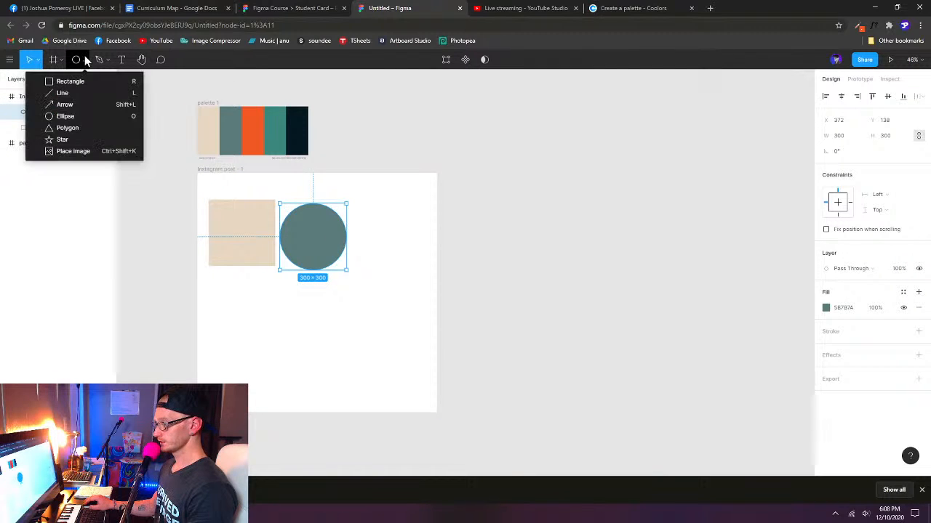
pyautogui.click(72, 131)
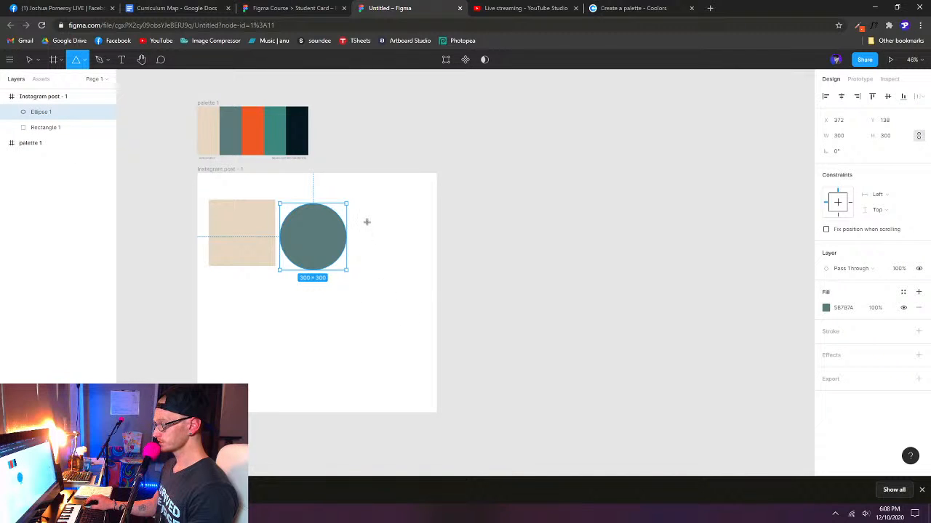
pyautogui.moveTo(369, 217); pyautogui.dragTo(411, 276)
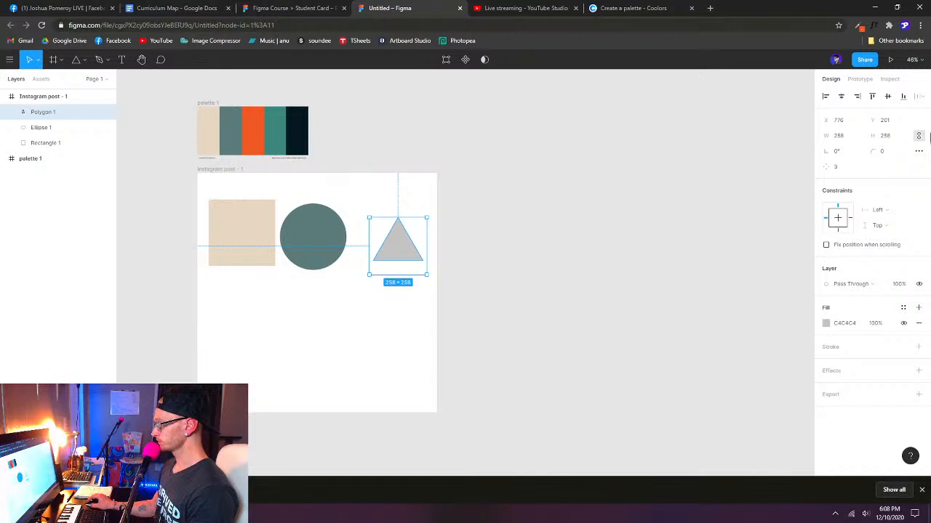
pyautogui.click(850, 140)
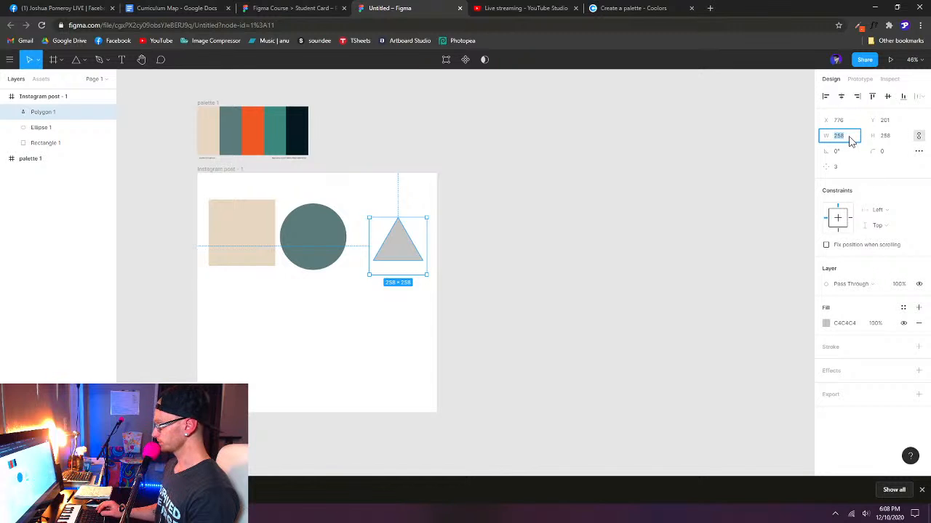
pyautogui.write('300')
pyautogui.press('Return')
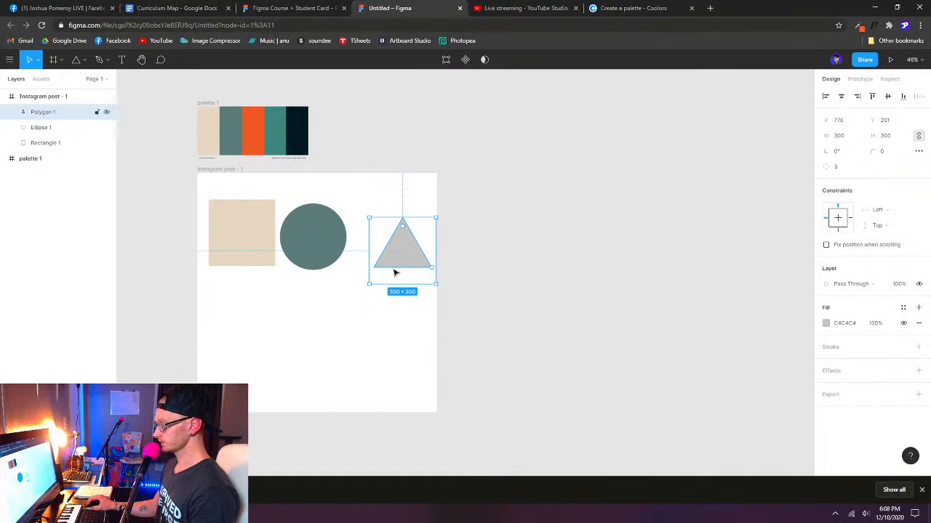
# - Move the triangle slightly inward from the frame's right edge and fill it with orange F15825 by pasting the palette swatch's properties
pyautogui.moveTo(386, 253); pyautogui.dragTo(391, 260)
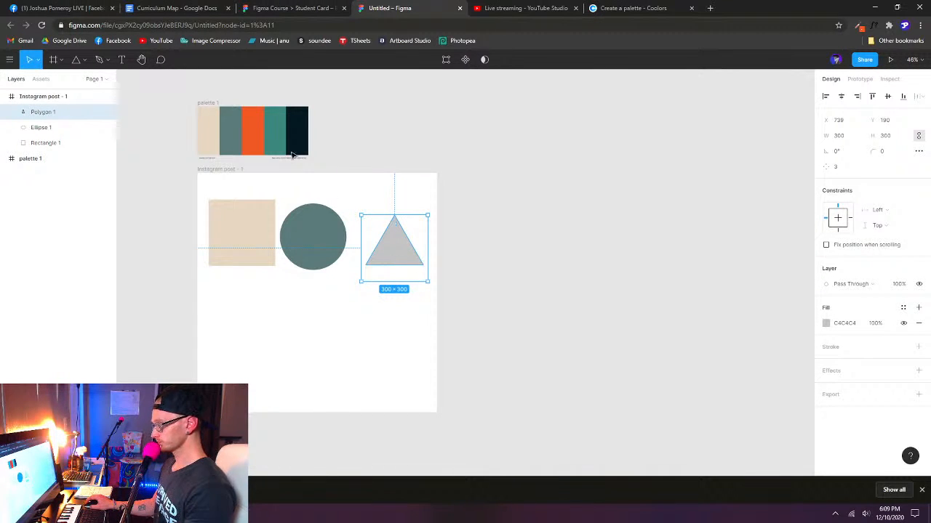
pyautogui.click(256, 137)
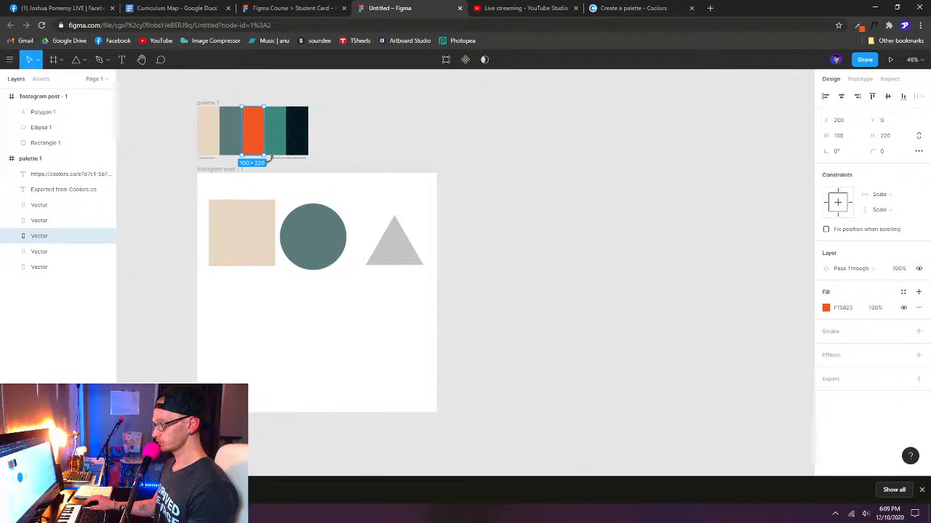
pyautogui.click(411, 259)
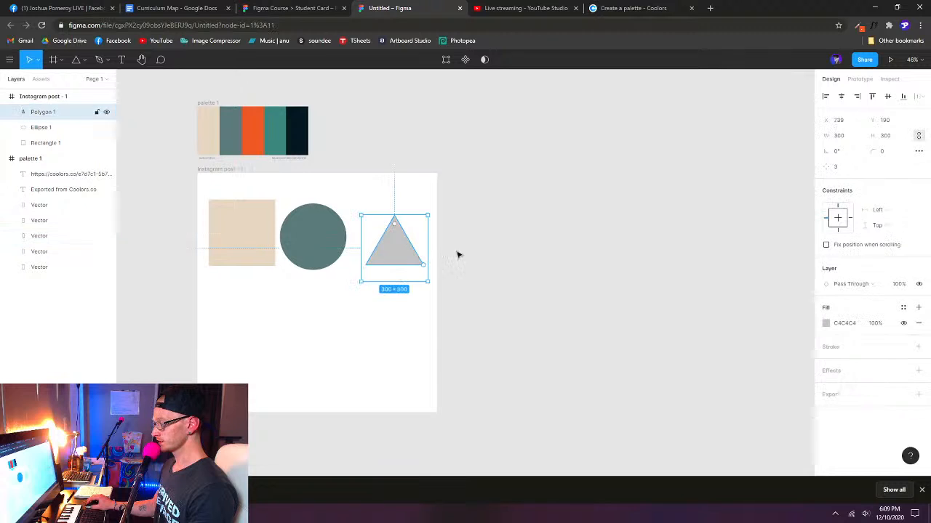
pyautogui.hotkey('ctrl', 'alt', 'v')
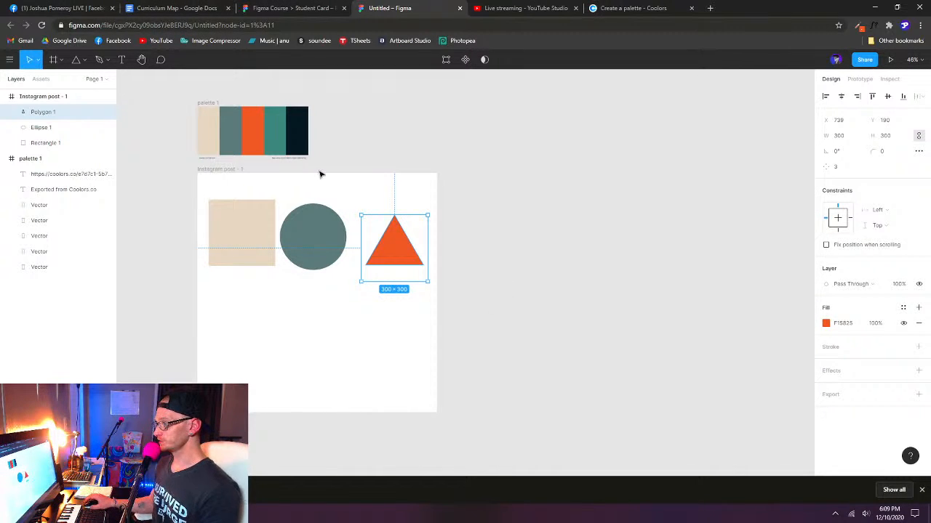
pyautogui.click(253, 131)
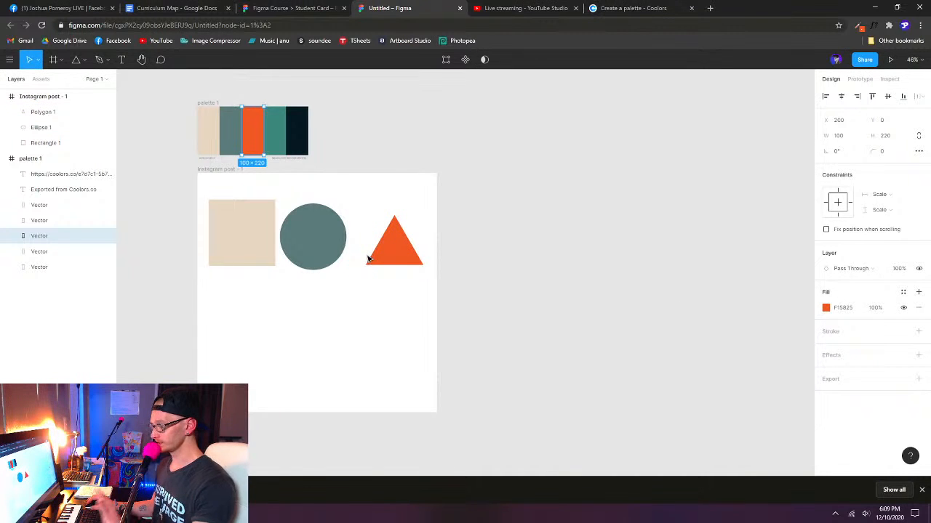
# - Duplicate the orange triangle below the beige square, and check the reference pentagon's side count in the Student Card file
pyautogui.click(398, 248)
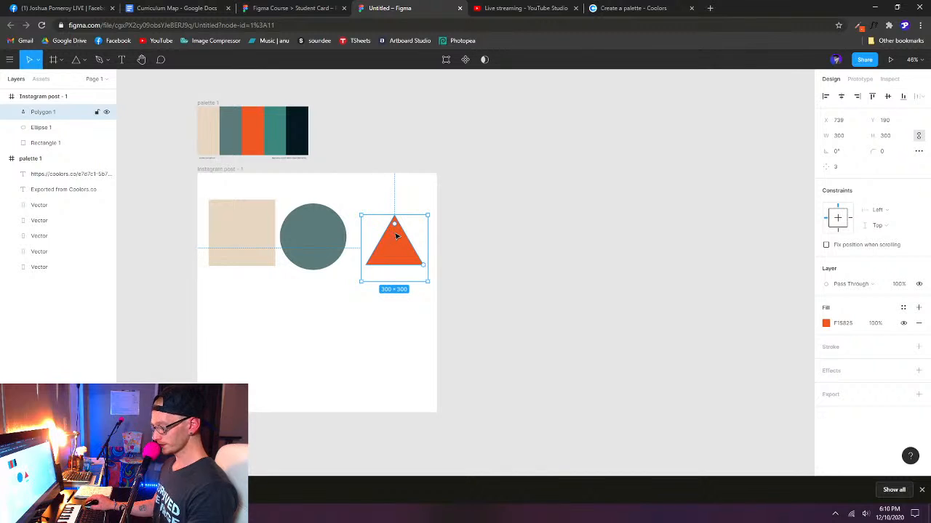
pyautogui.moveTo(402, 248); pyautogui.dragTo(249, 341)
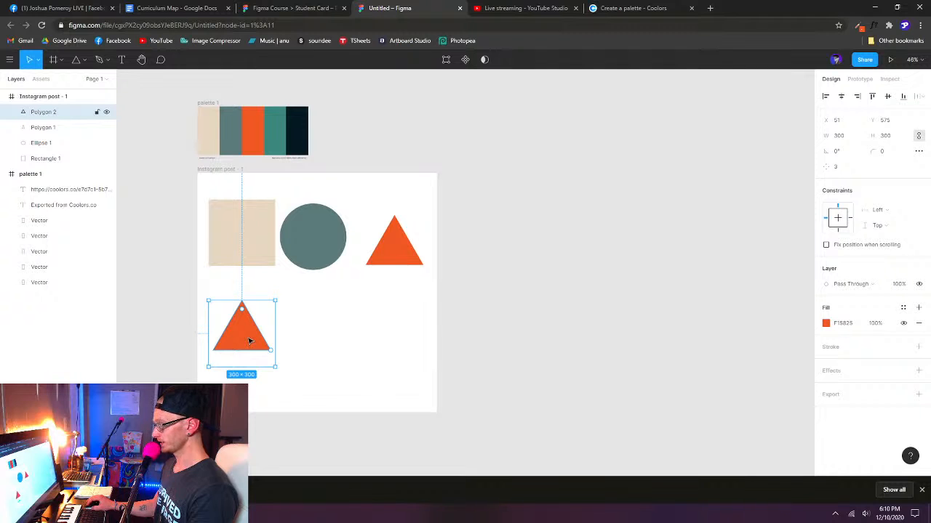
pyautogui.click(271, 8)
pyautogui.click(226, 317)
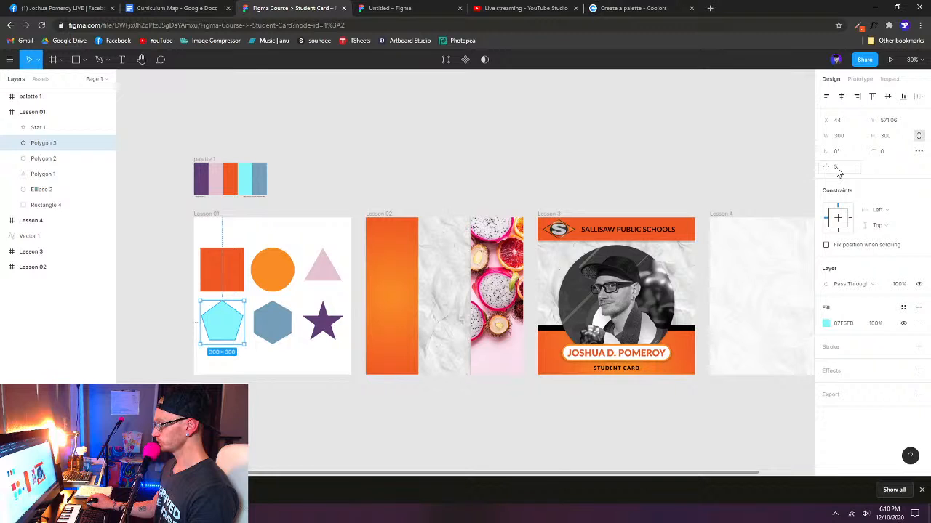
pyautogui.click(406, 13)
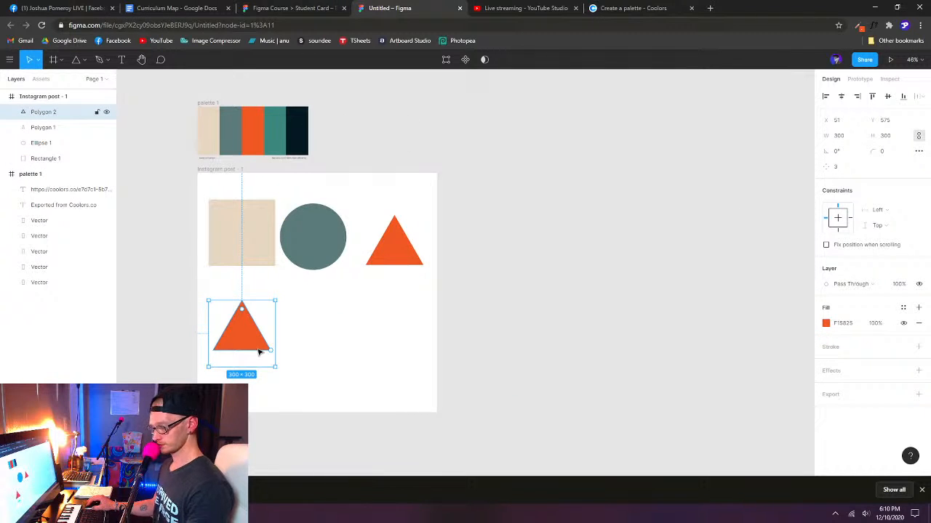
# - Set the duplicated triangle's count to 5 and fill the shape with the palette's teal 3C887E using the eyedropper
pyautogui.click(840, 168)
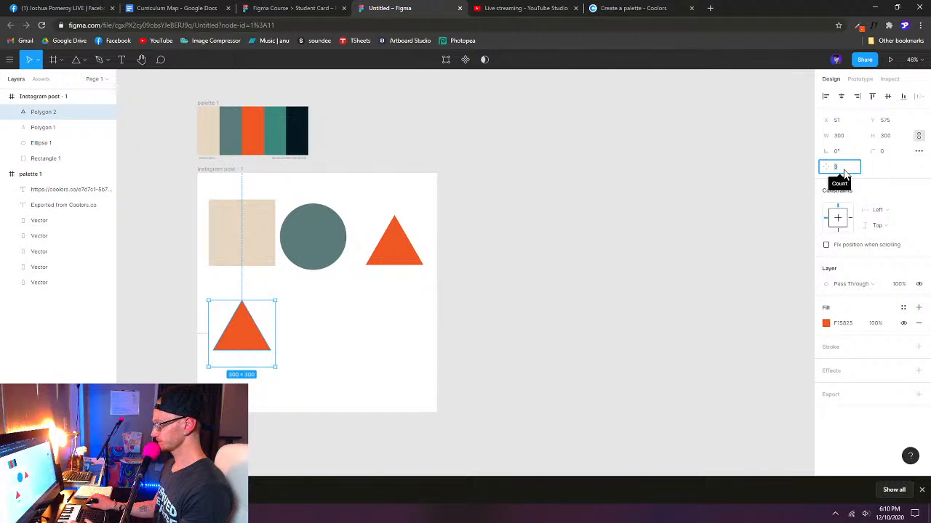
pyautogui.write('5')
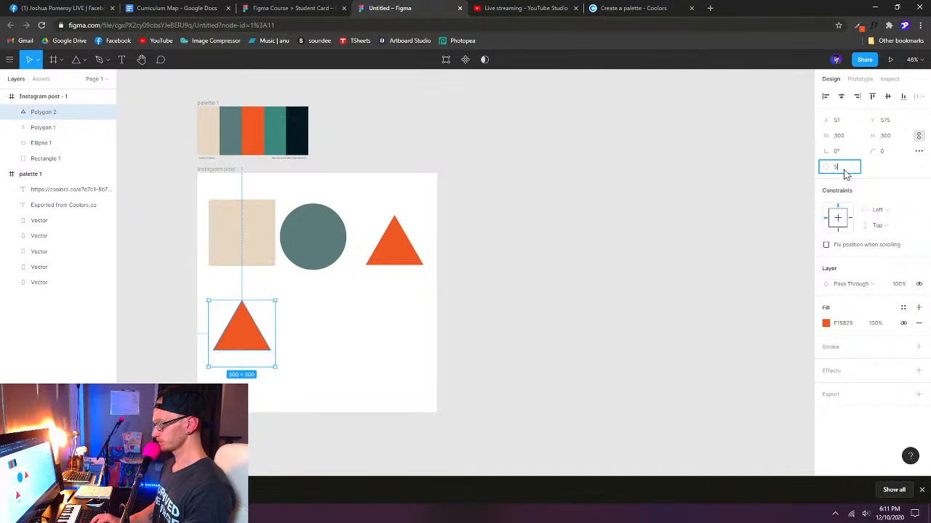
pyautogui.press('Return')
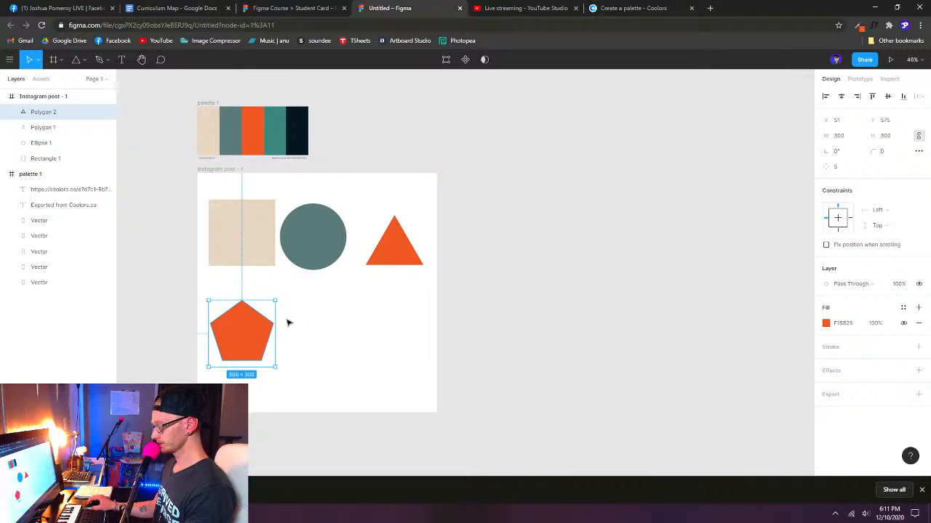
pyautogui.press('i')
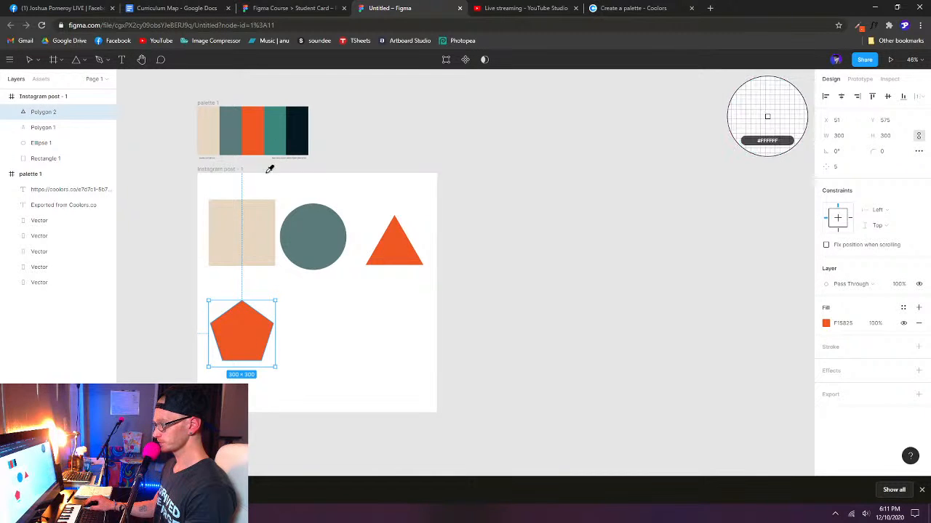
pyautogui.click(278, 135)
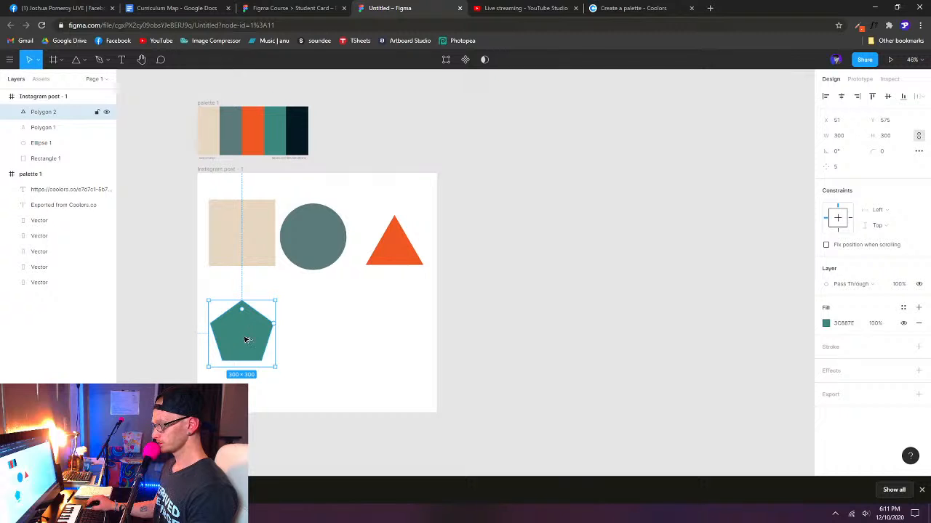
# - Duplicate the teal pentagon to its right, and check the reference hexagon's side count in the Student Card file
pyautogui.moveTo(245, 339); pyautogui.dragTo(325, 338)
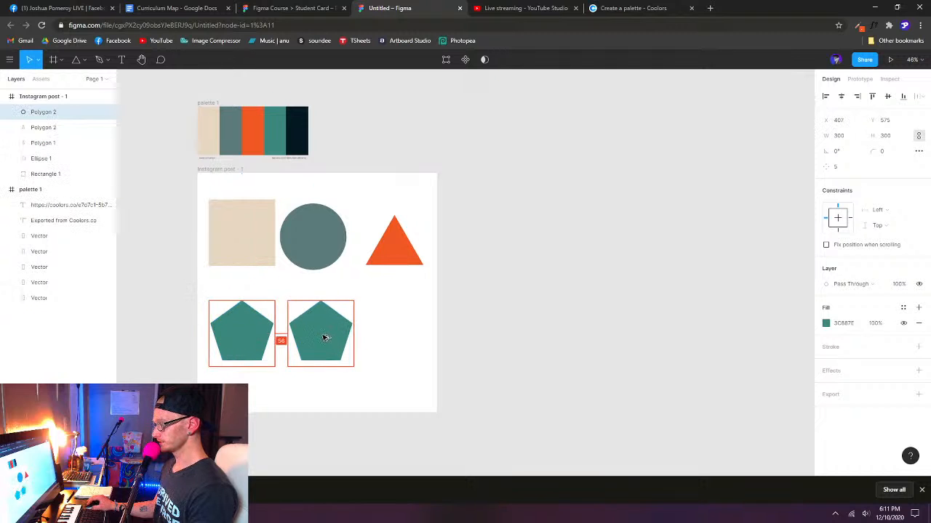
pyautogui.click(294, 8)
pyautogui.click(268, 325)
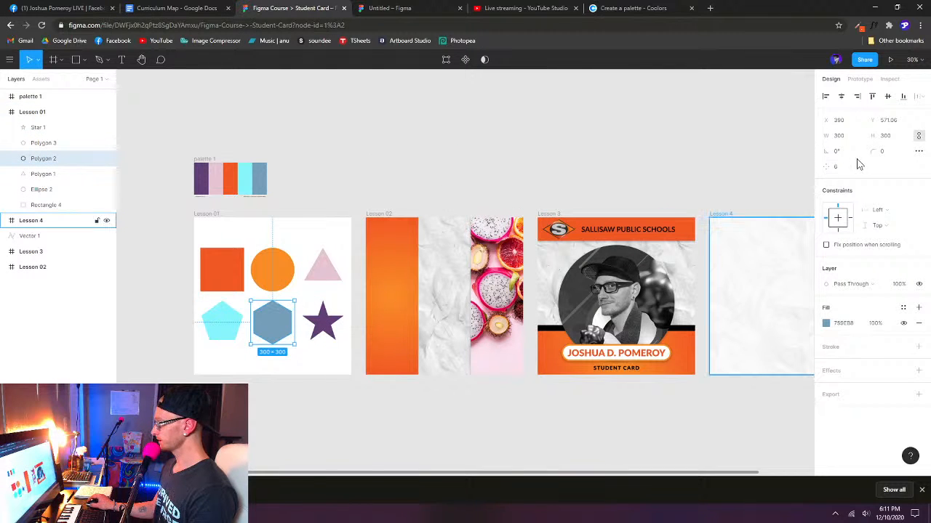
pyautogui.click(400, 10)
# - Set the duplicated pentagon's count to 6 and fill the shape with the palette's near-black 051923 using the eyedropper
pyautogui.click(843, 167)
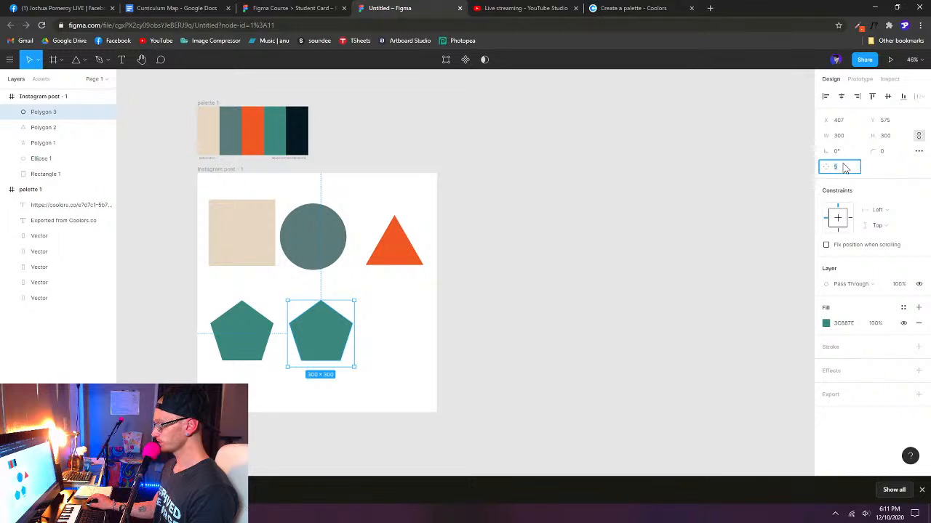
pyautogui.write('6')
pyautogui.press('Return')
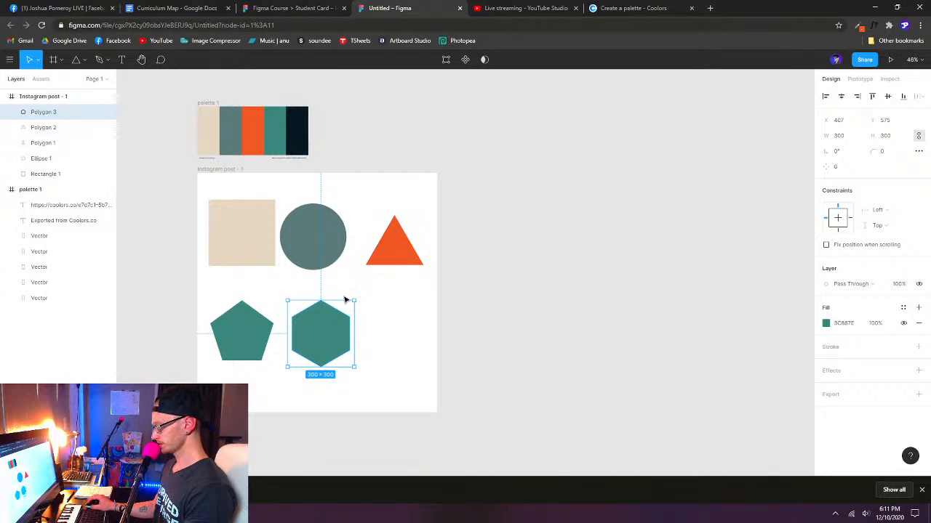
pyautogui.press('i')
pyautogui.click(302, 129)
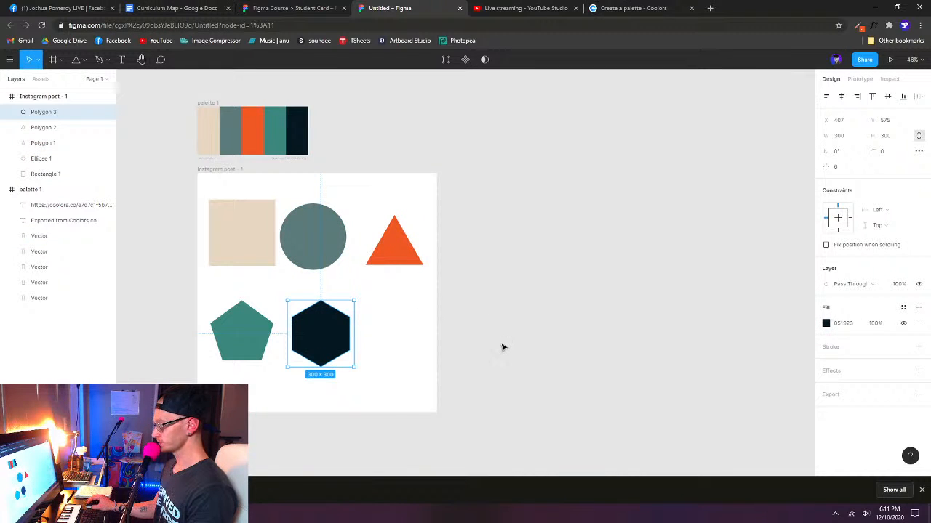
# - Check the reference star in the Student Card file and draw a star about 239 × 239 beside the dark hexagon in the new file
pyautogui.click(283, 13)
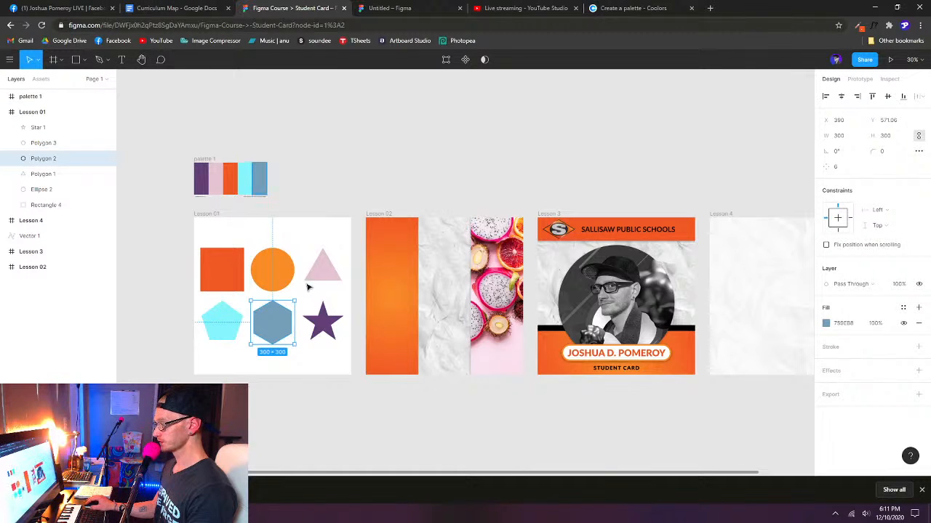
pyautogui.click(376, 9)
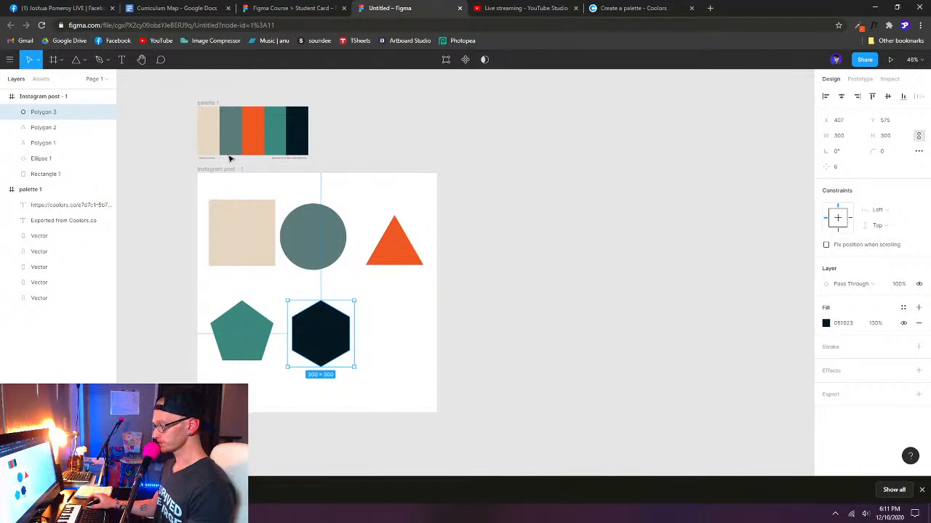
pyautogui.click(86, 60)
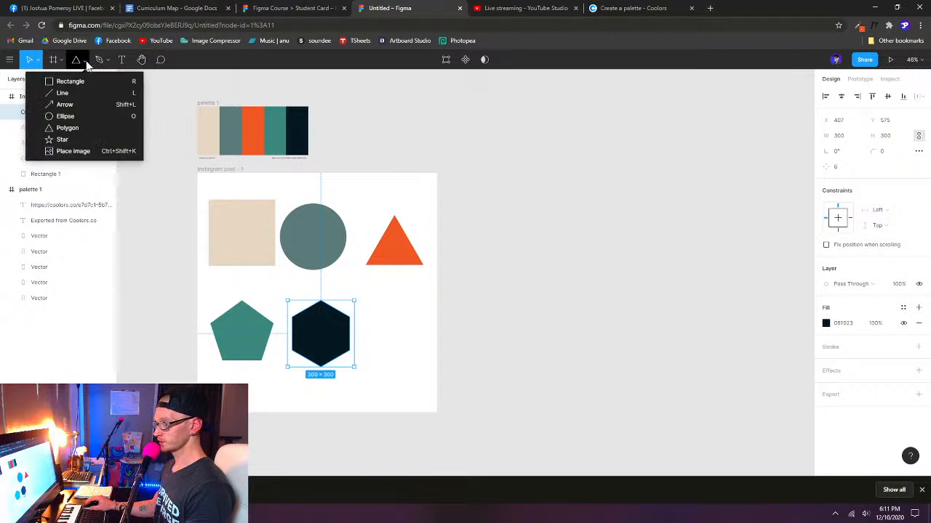
pyautogui.click(61, 141)
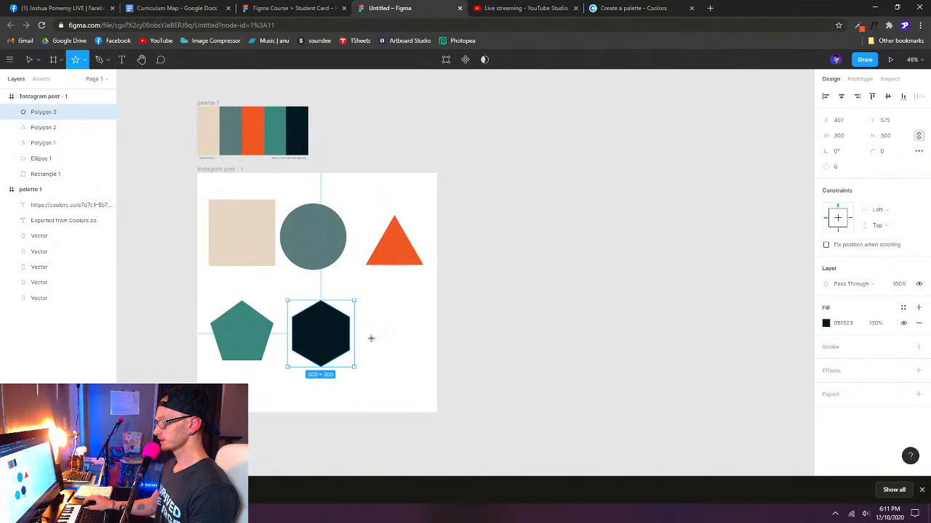
pyautogui.moveTo(370, 314); pyautogui.dragTo(426, 367)
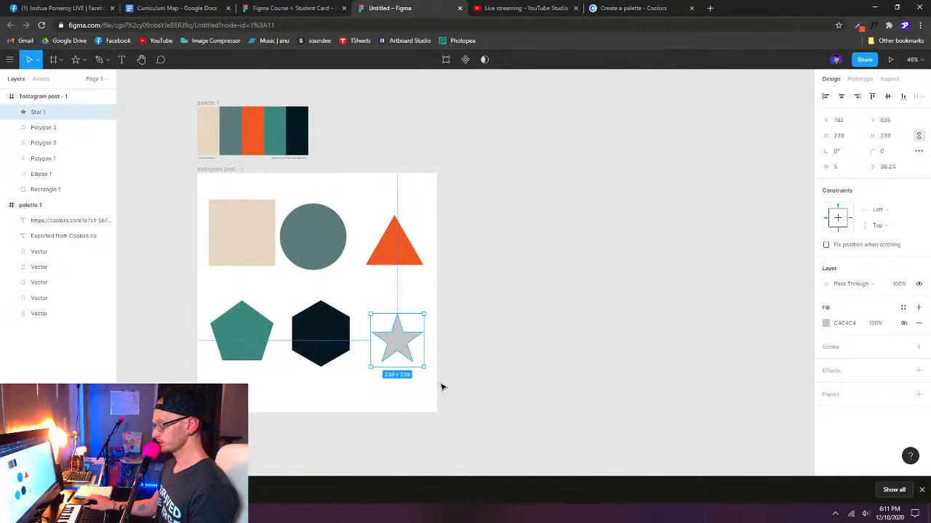
# - Set the star's size to 300 × 300 and fill it with the palette's beige E7D7C1 using the eyedropper
pyautogui.click(843, 138)
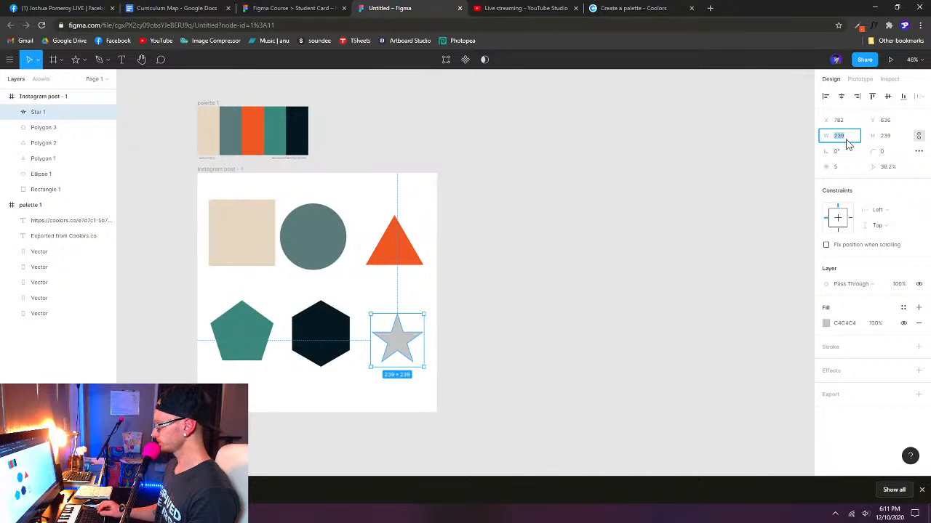
pyautogui.write('300')
pyautogui.press('Return')
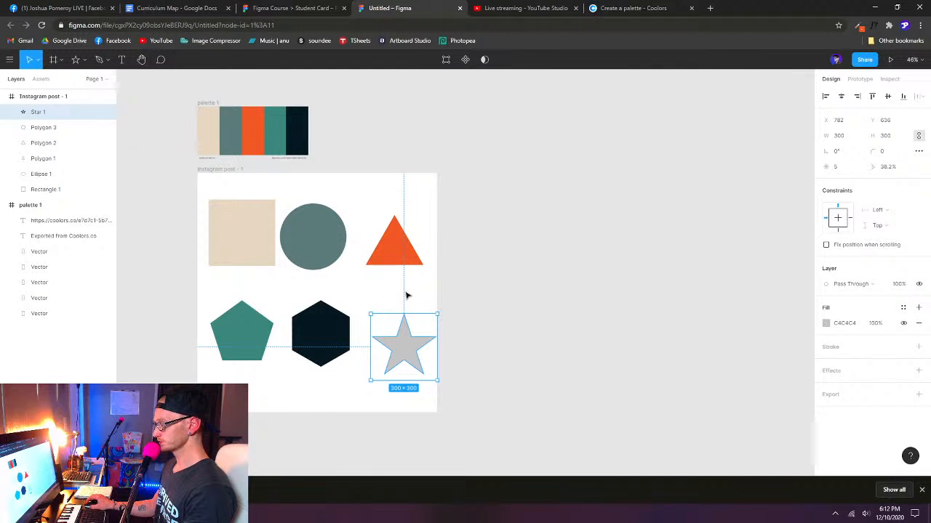
pyautogui.press('i')
pyautogui.click(211, 134)
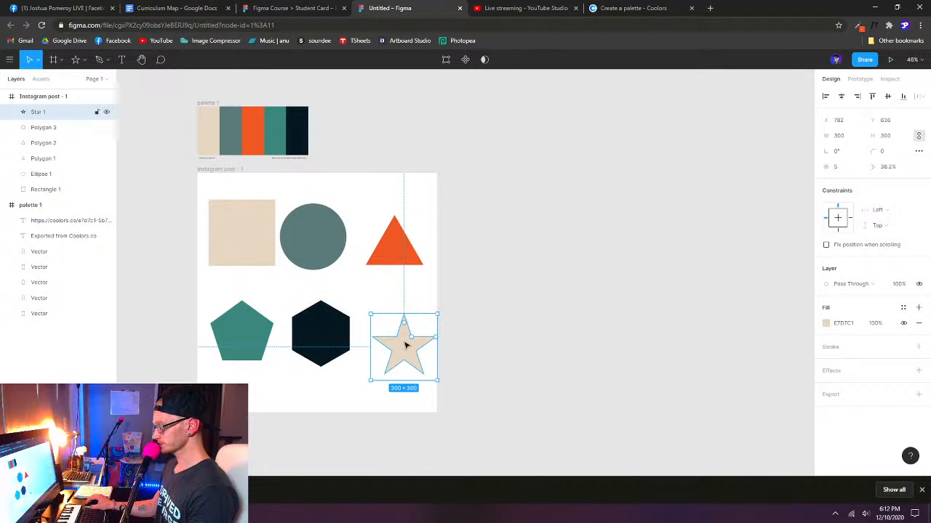
# - Try out the star's on-canvas handles for inner ratio, point count and corner radius
pyautogui.scroll(3, 406, 351)
pyautogui.scroll(3, 407, 353)
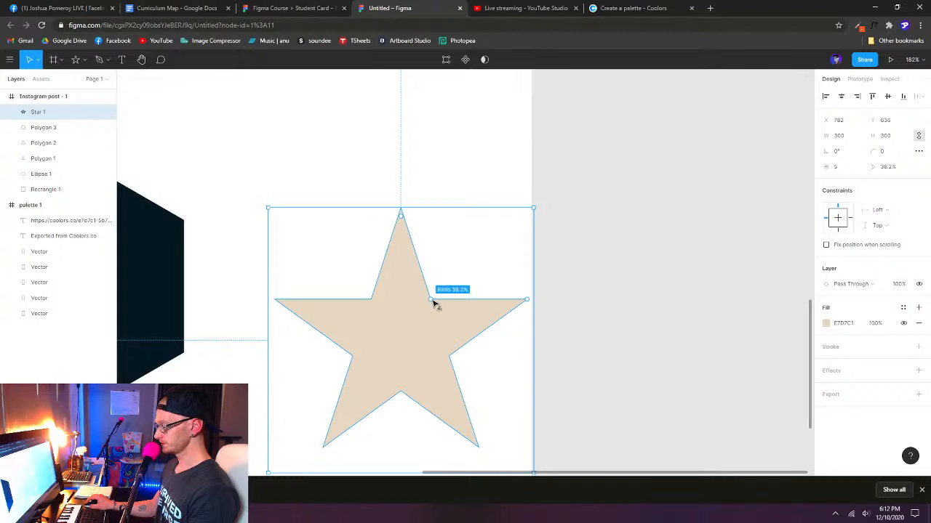
pyautogui.moveTo(432, 303); pyautogui.dragTo(455, 295)
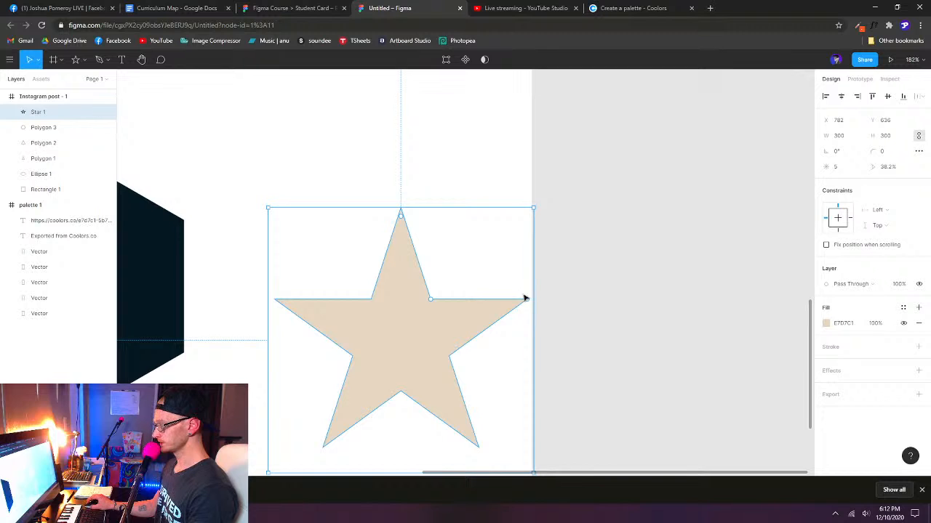
pyautogui.moveTo(528, 304); pyautogui.dragTo(478, 315)
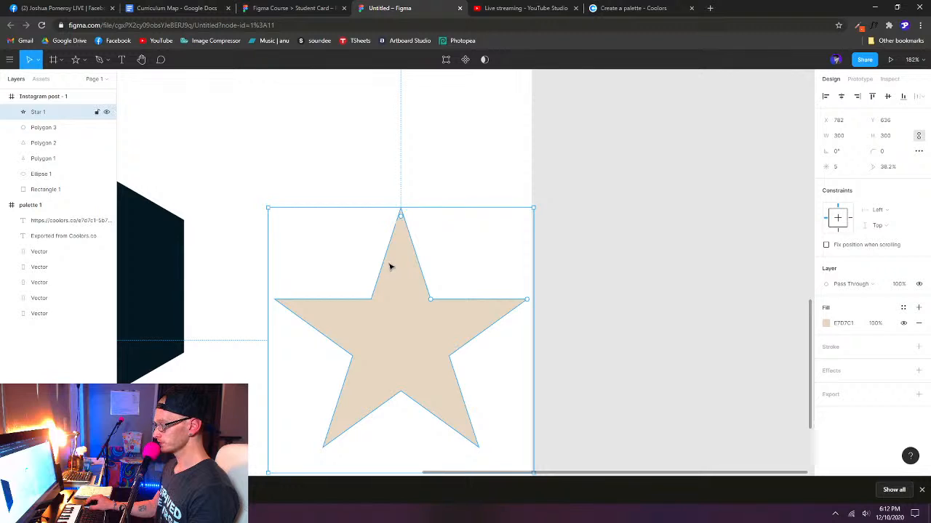
pyautogui.moveTo(401, 218); pyautogui.dragTo(424, 197)
# - Select all six shapes in the Instagram post frame and arrange them into an even grid with Tidy Up
pyautogui.scroll(-2, 524, 260)
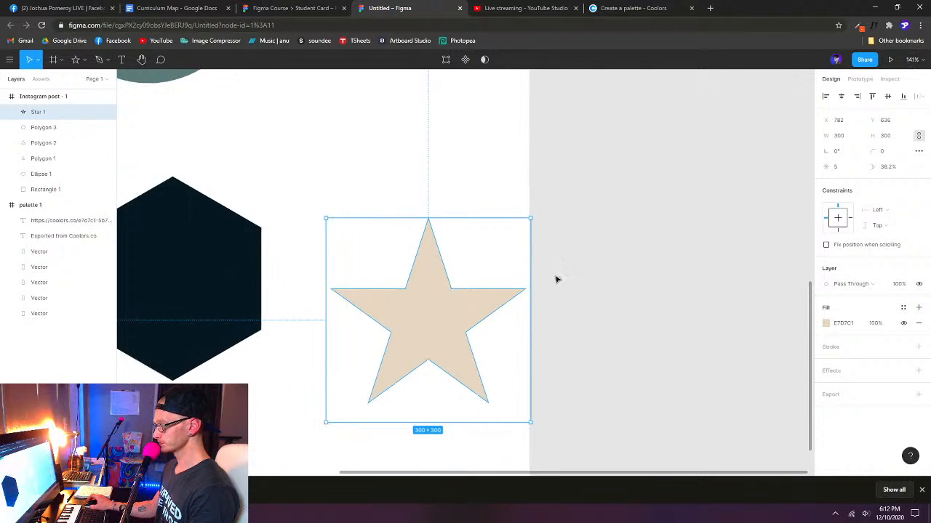
pyautogui.scroll(-4, 355, 245)
pyautogui.moveTo(383, 236); pyautogui.dragTo(487, 279)
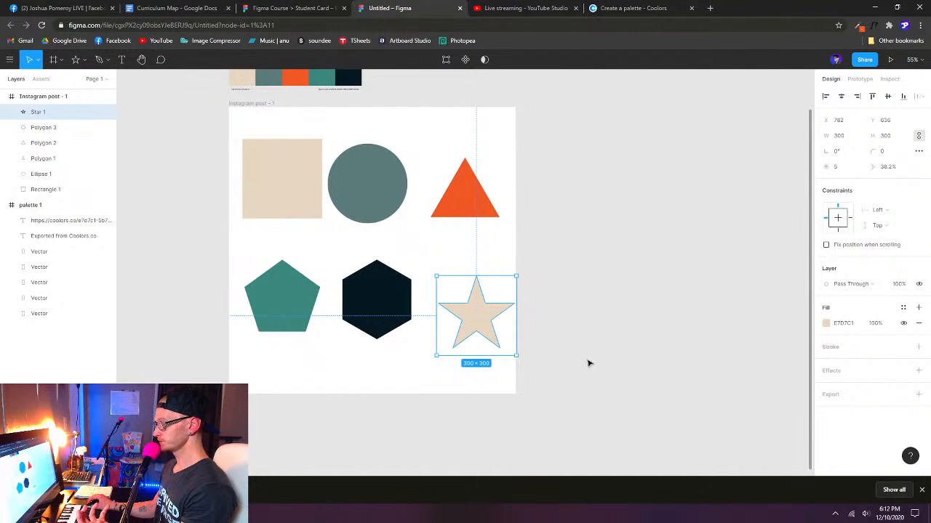
pyautogui.moveTo(573, 366)
pyautogui.mouseDown()
pyautogui.moveTo(204, 141)
pyautogui.moveTo(465, 324)
pyautogui.moveTo(563, 364)
pyautogui.mouseUp()
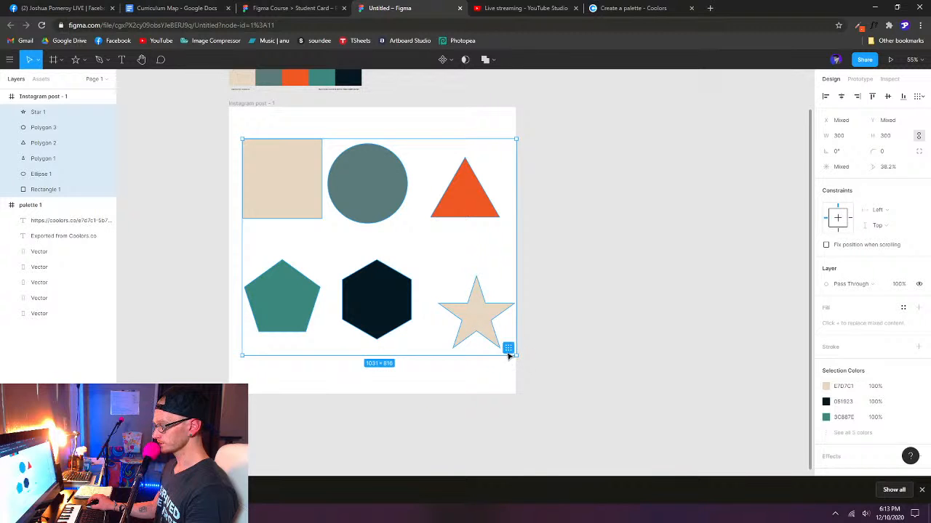
pyautogui.click(509, 349)
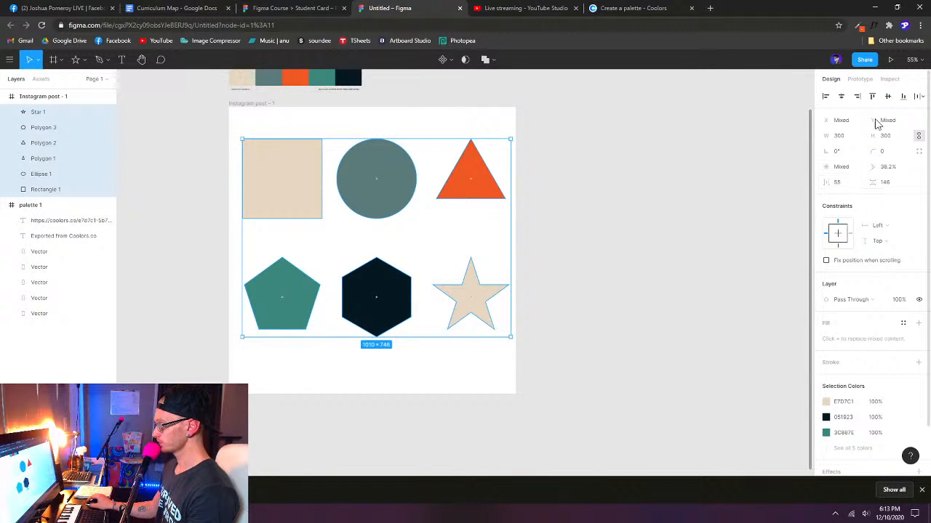
# - Set the six-shape grid's horizontal spacing to 30 and its vertical spacing to 60
pyautogui.click(837, 184)
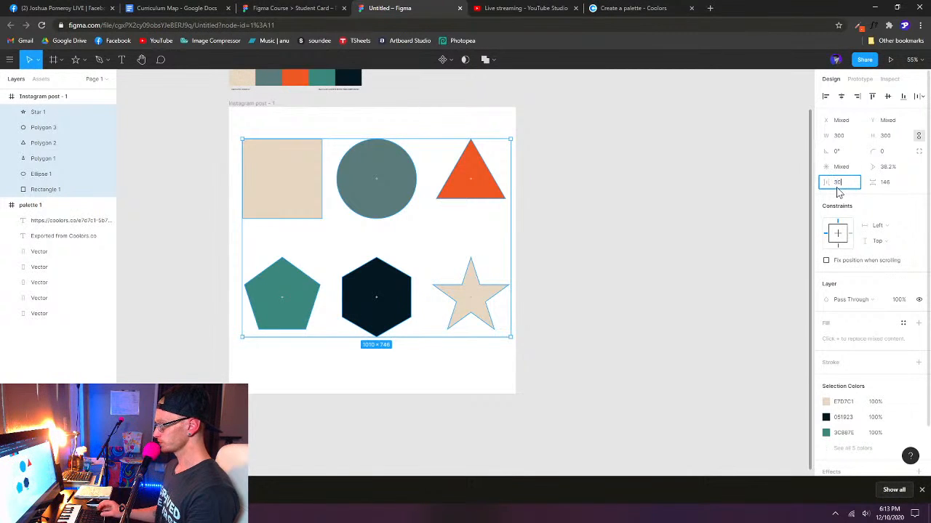
pyautogui.press('Return')
pyautogui.click(886, 181)
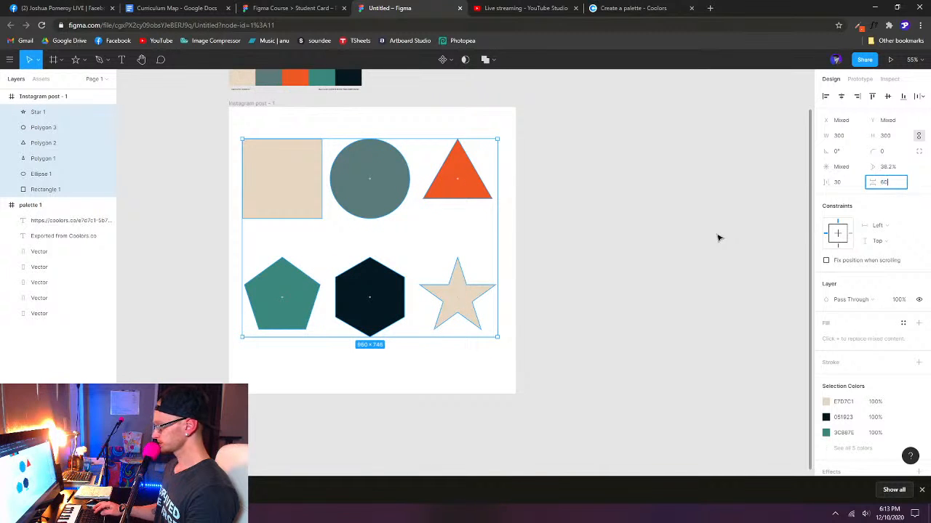
pyautogui.write('60')
pyautogui.press('Return')
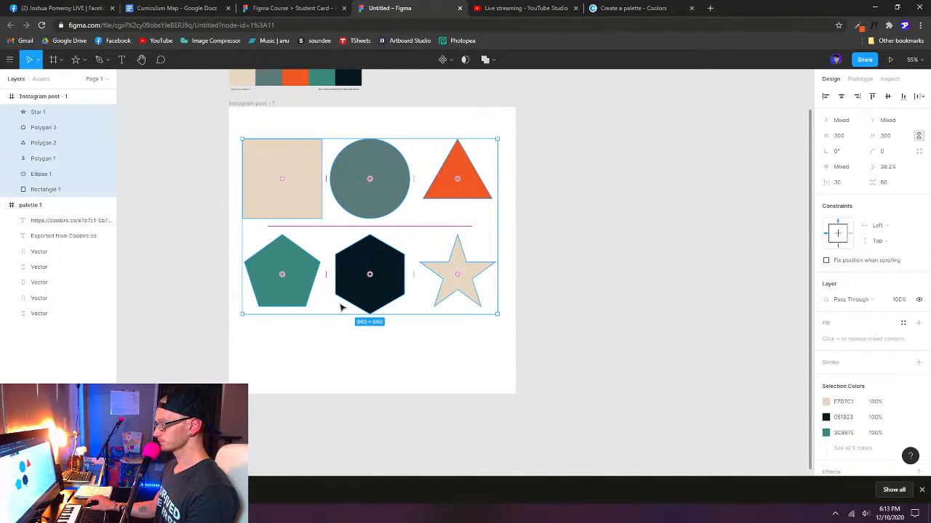
# - Set the six-shape grid's horizontal spacing to 60 and its vertical spacing to 100
pyautogui.click(840, 183)
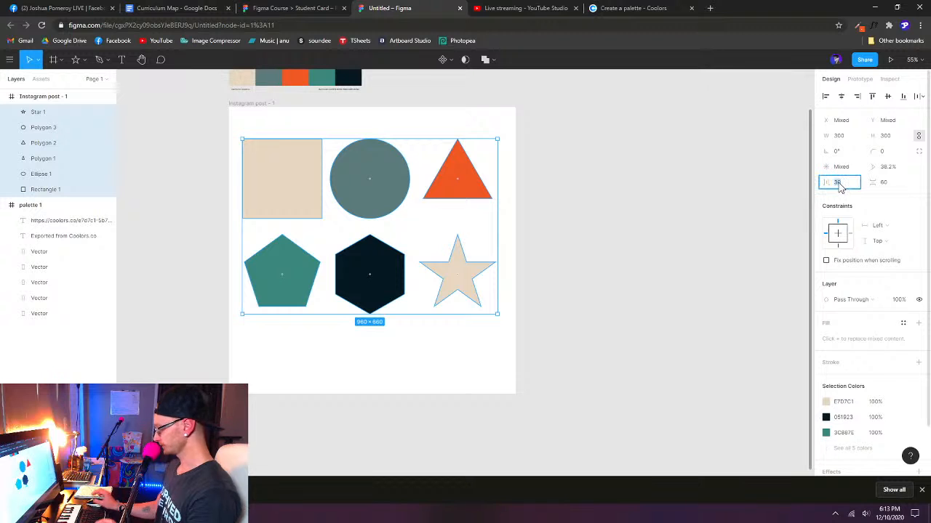
pyautogui.write('60')
pyautogui.press('Return')
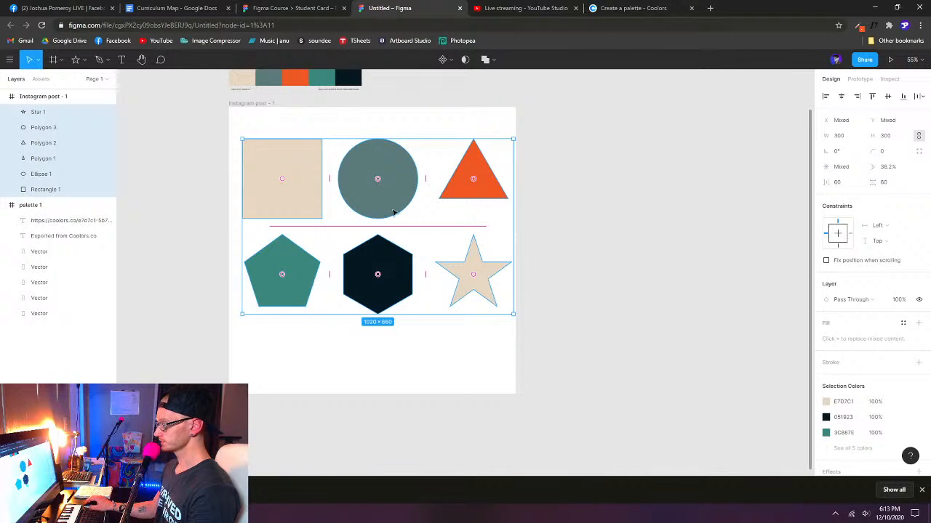
pyautogui.click(884, 183)
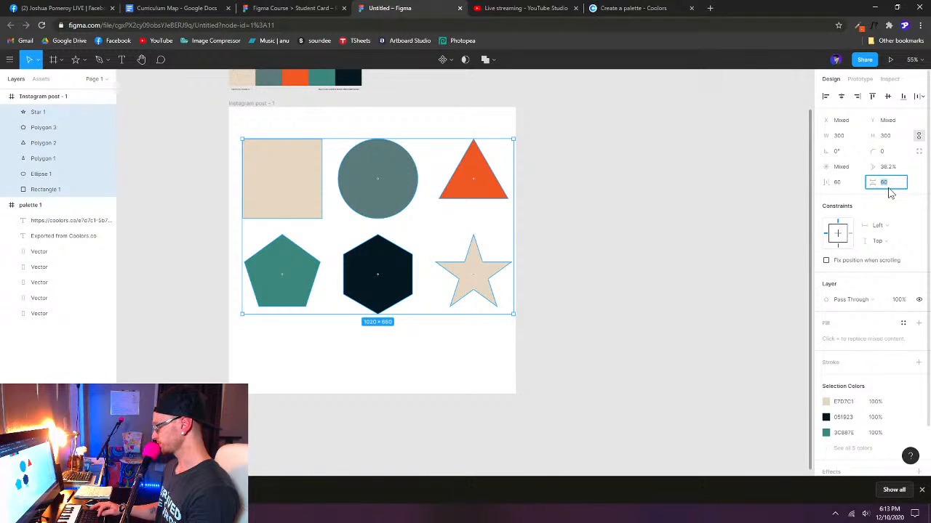
pyautogui.write('100')
pyautogui.press('Return')
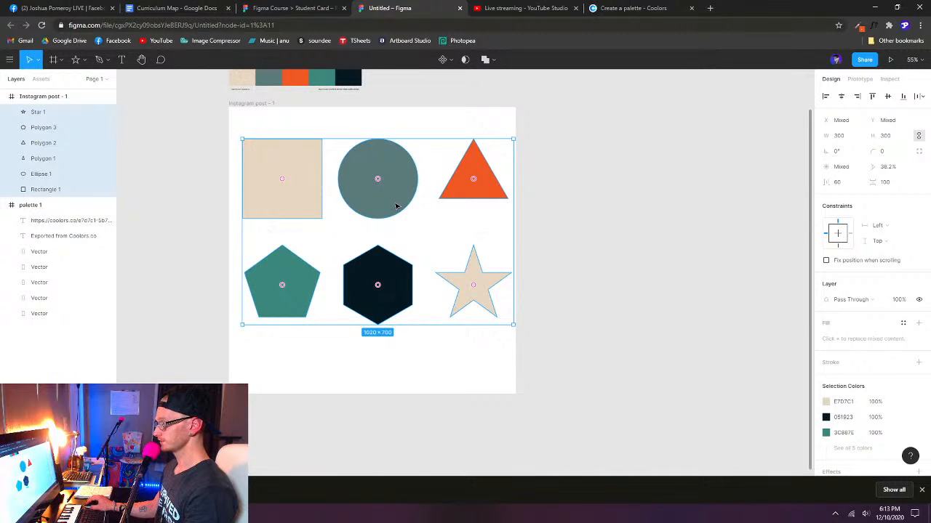
# - Set the grid's vertical spacing to 200 and center the six shapes within the Instagram post frame
pyautogui.moveTo(396, 207); pyautogui.dragTo(388, 226)
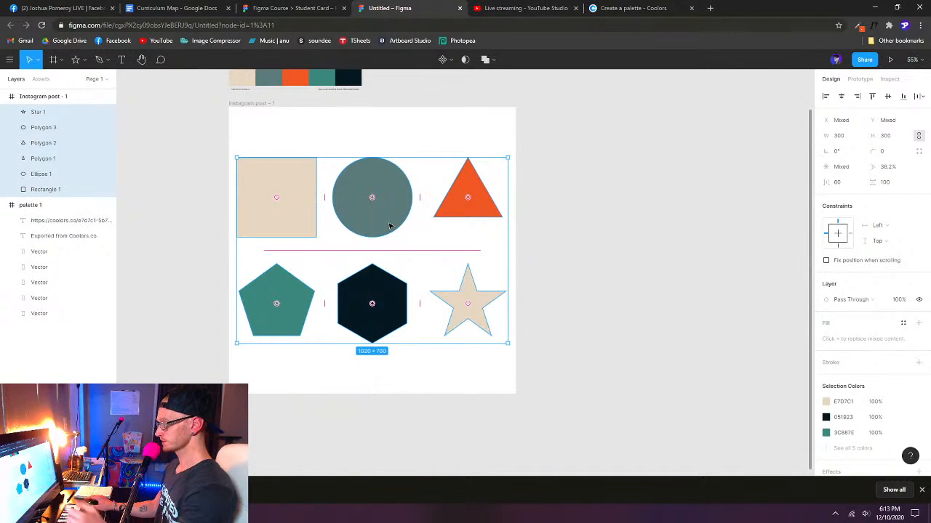
pyautogui.click(885, 182)
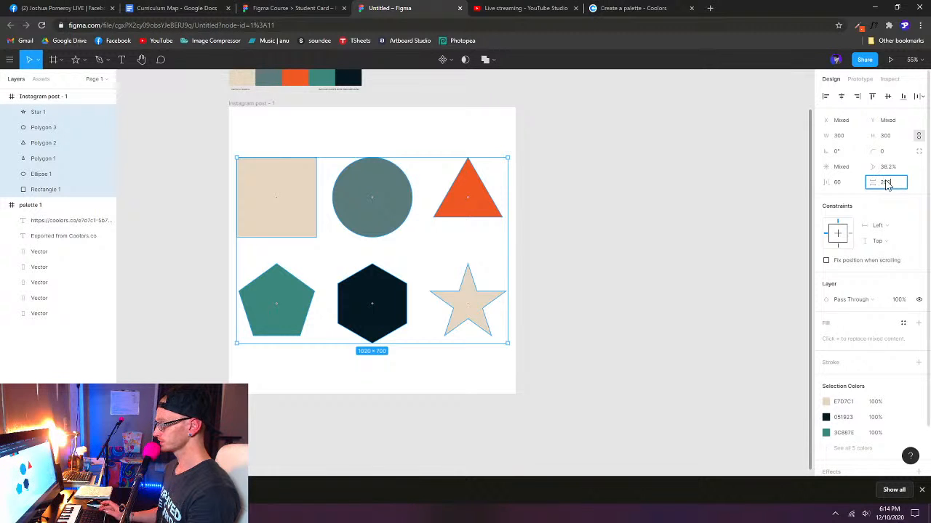
pyautogui.write('200')
pyautogui.press('Return')
pyautogui.moveTo(397, 230); pyautogui.dragTo(402, 211)
pyautogui.scroll(-4, 340, 216)
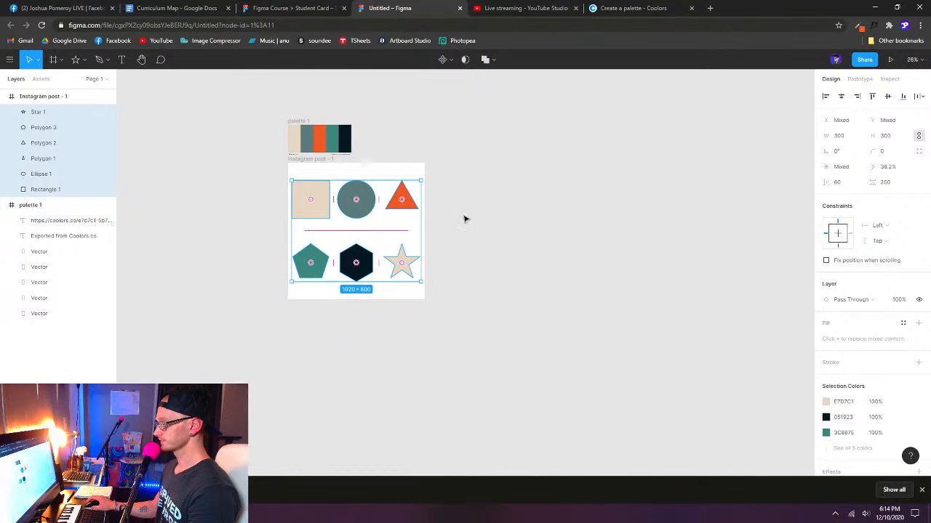
pyautogui.click(434, 230)
# - Compare the arranged shapes with the Lesson 01 reference in the Student Card file and return to the new file
pyautogui.scroll(2, 434, 230)
pyautogui.moveTo(540, 237); pyautogui.dragTo(523, 299)
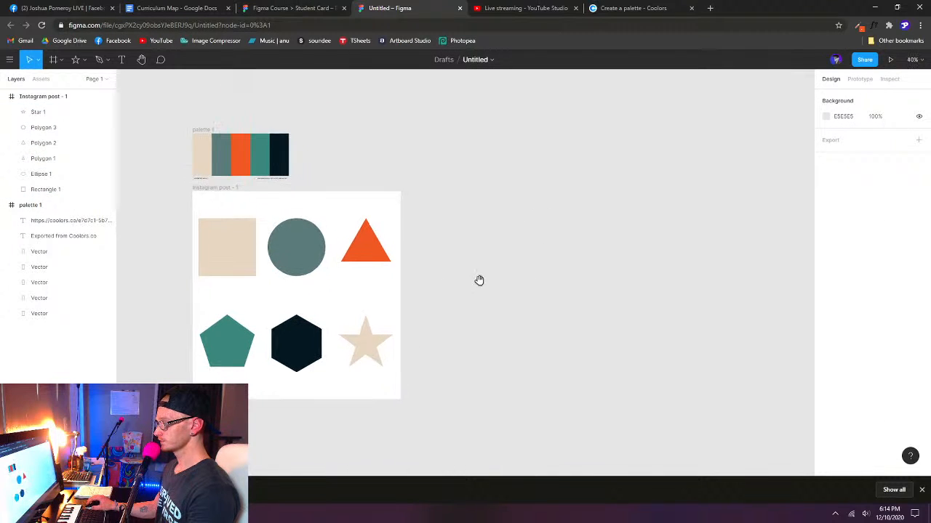
pyautogui.scroll(1, 480, 278)
pyautogui.moveTo(480, 279); pyautogui.dragTo(507, 249)
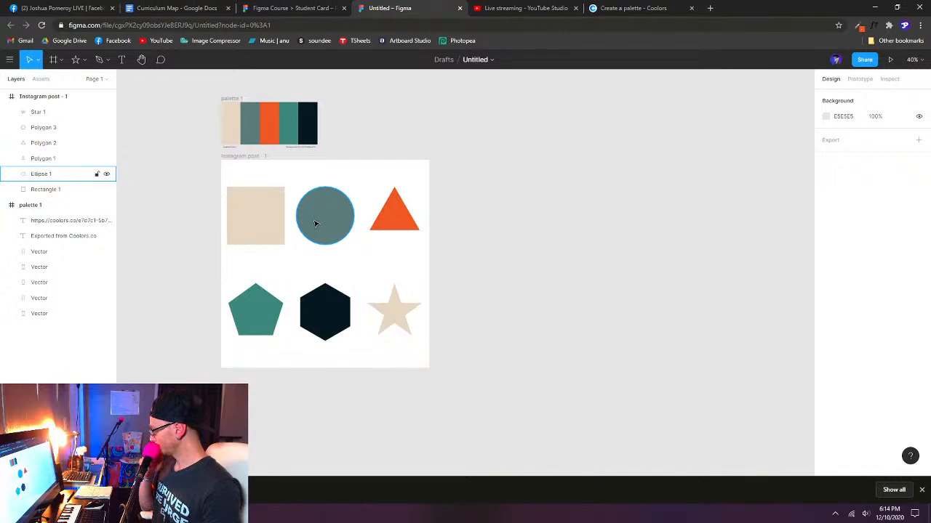
pyautogui.click(284, 8)
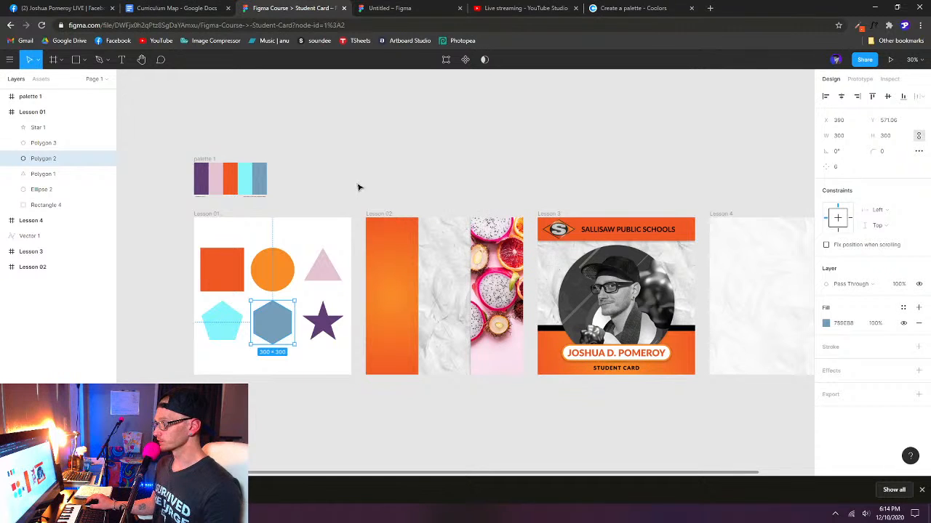
pyautogui.click(397, 9)
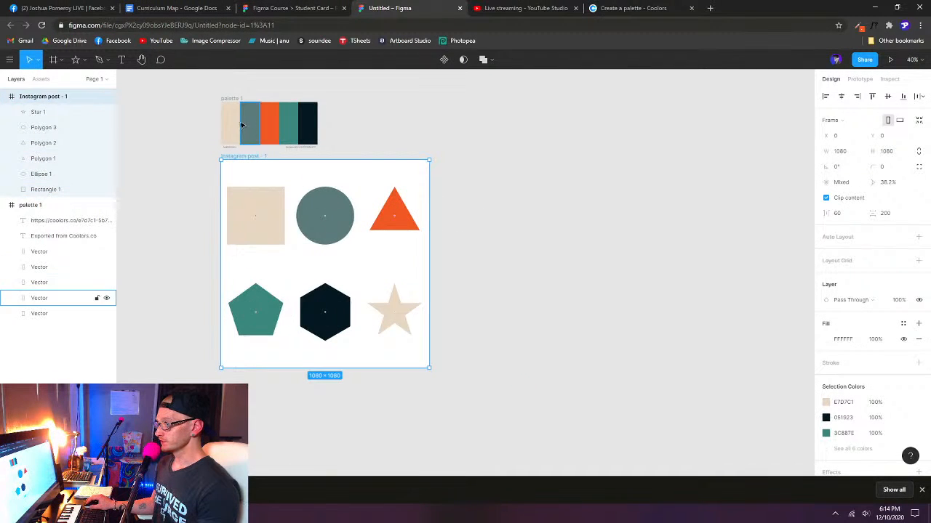
# - In Coolors, generate a new palette around the locked orange F15825 and export it as an SVG
pyautogui.click(632, 10)
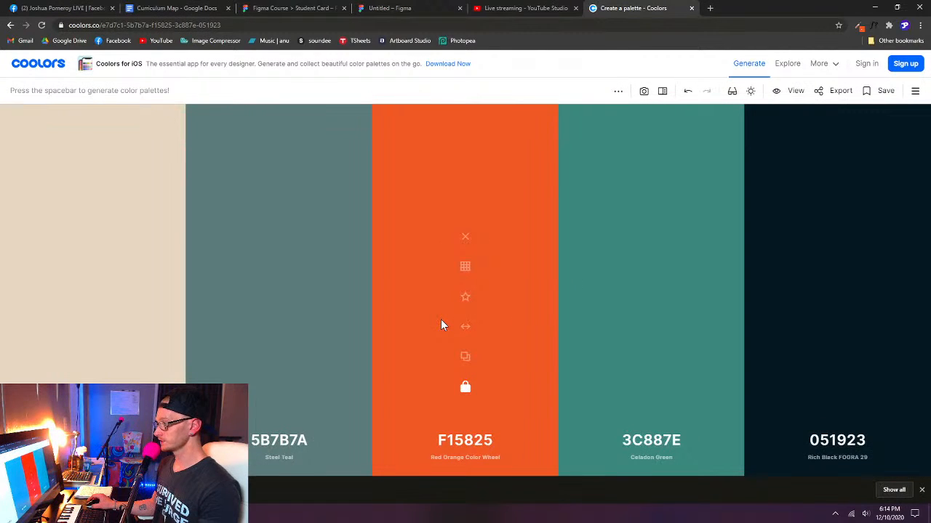
pyautogui.press('space')
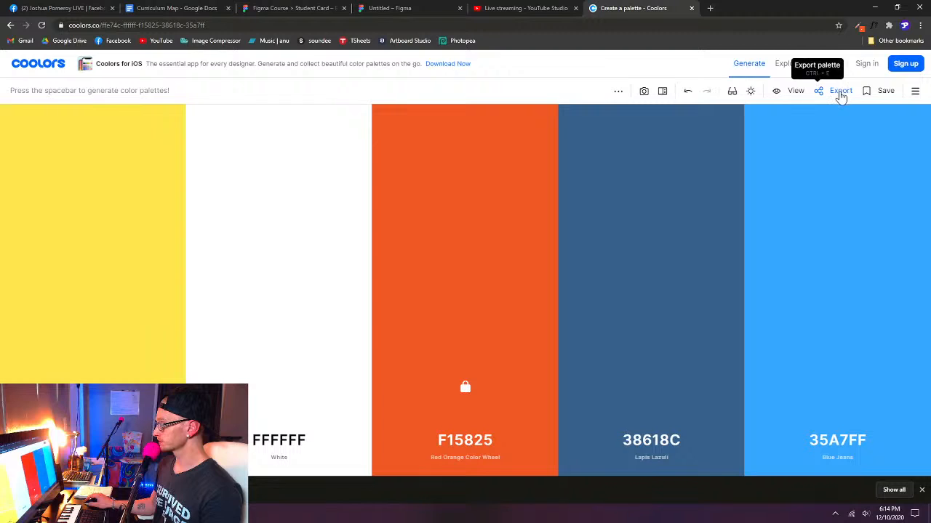
pyautogui.click(839, 91)
pyautogui.click(440, 305)
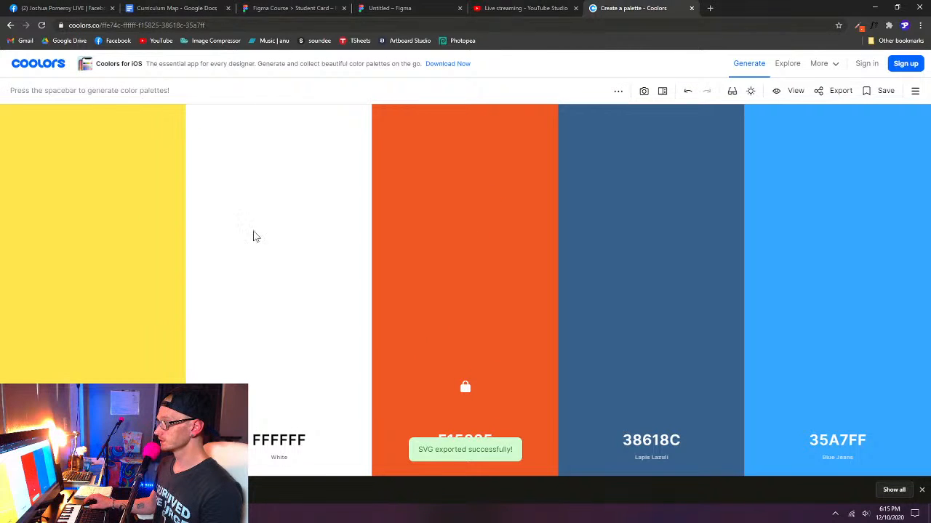
# - Check the exported palette.svg and palette (1).svg files in the Downloads folder, and put the folder window away
pyautogui.click(92, 513)
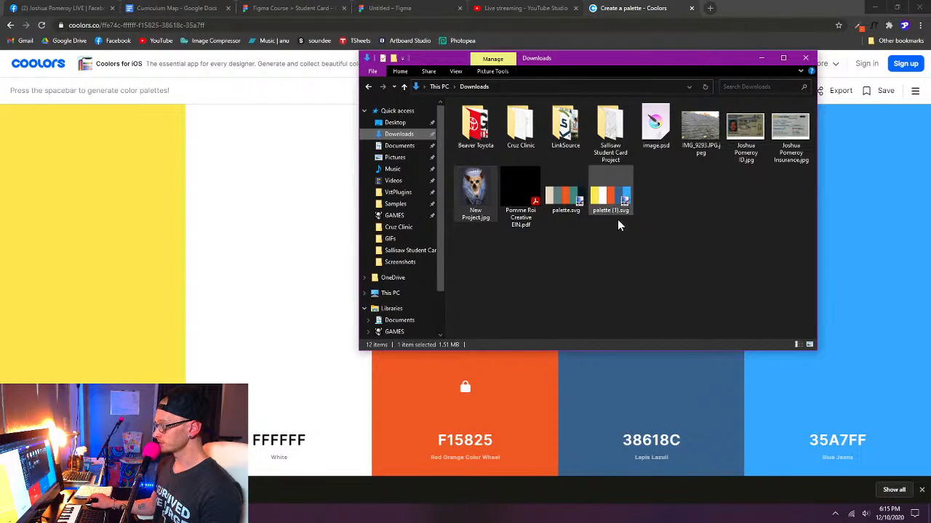
pyautogui.click(560, 201)
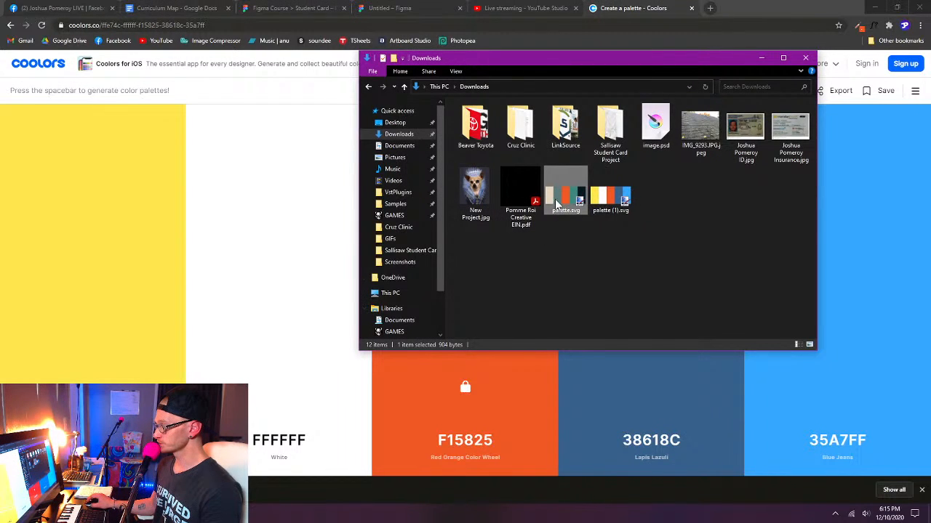
pyautogui.click(597, 208)
pyautogui.click(761, 57)
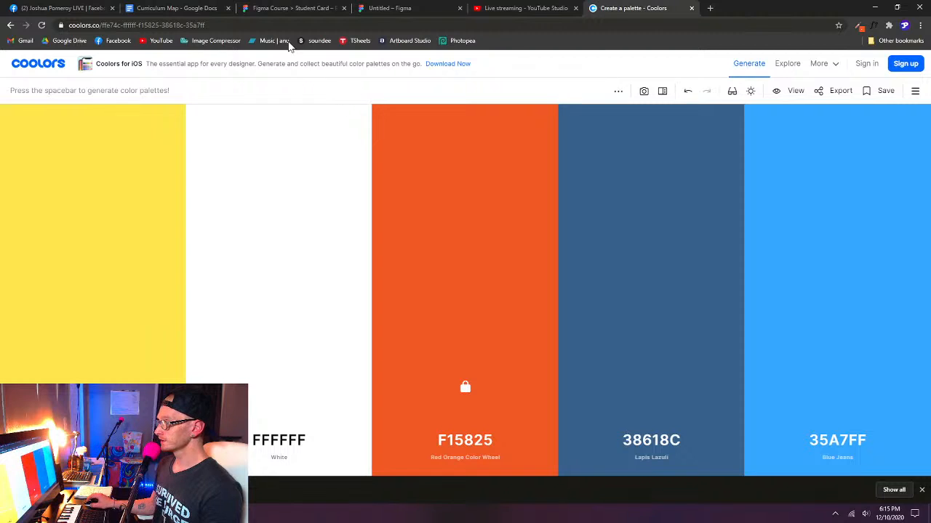
# - Back in Figma, import the downloaded palette (1).svg above the Instagram post frame, beside the first palette
pyautogui.click(407, 11)
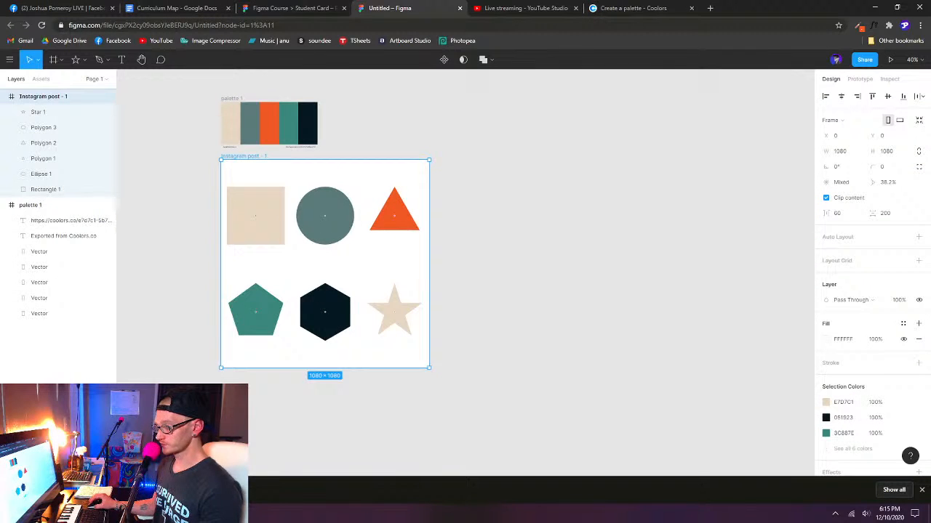
pyautogui.moveTo(240, 494); pyautogui.dragTo(394, 124)
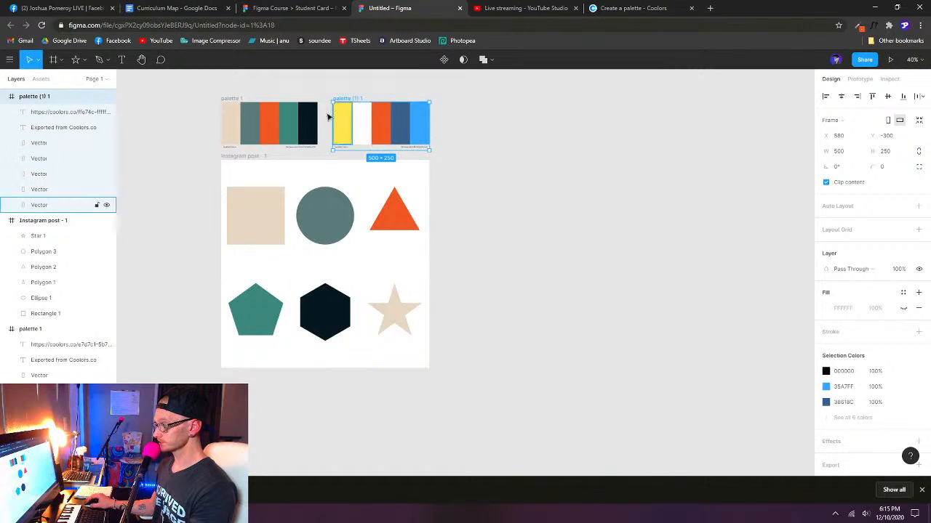
pyautogui.click(362, 133)
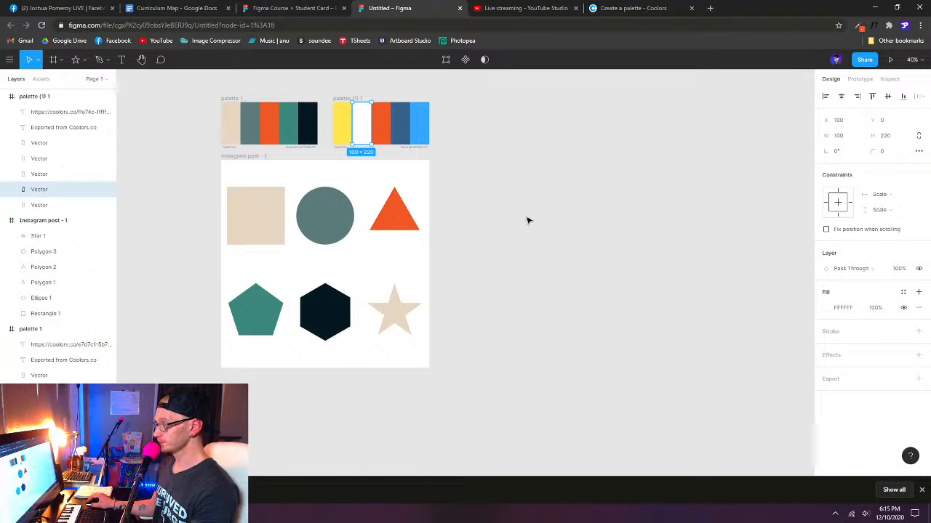
# - Recolor the star with the light blue sampled from the last swatch of the new palette
pyautogui.click(401, 314)
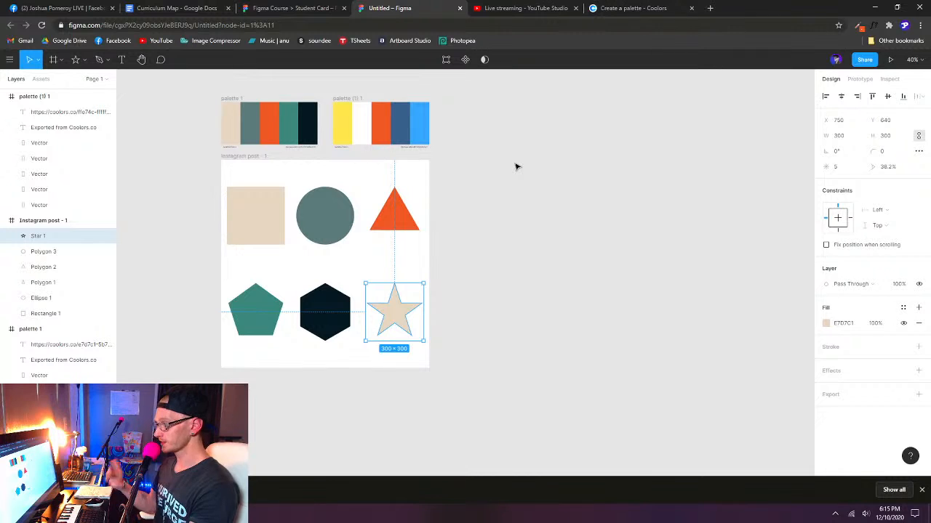
pyautogui.press('i')
pyautogui.click(422, 120)
pyautogui.click(307, 254)
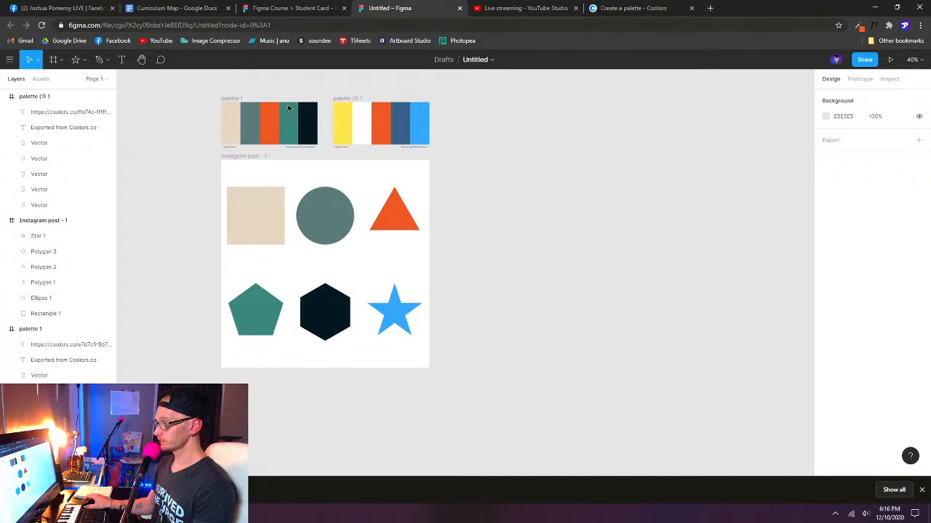
# - Examine the selection colors of the palette 1 frame and the document colors available for the orange triangle's fill
pyautogui.click(231, 102)
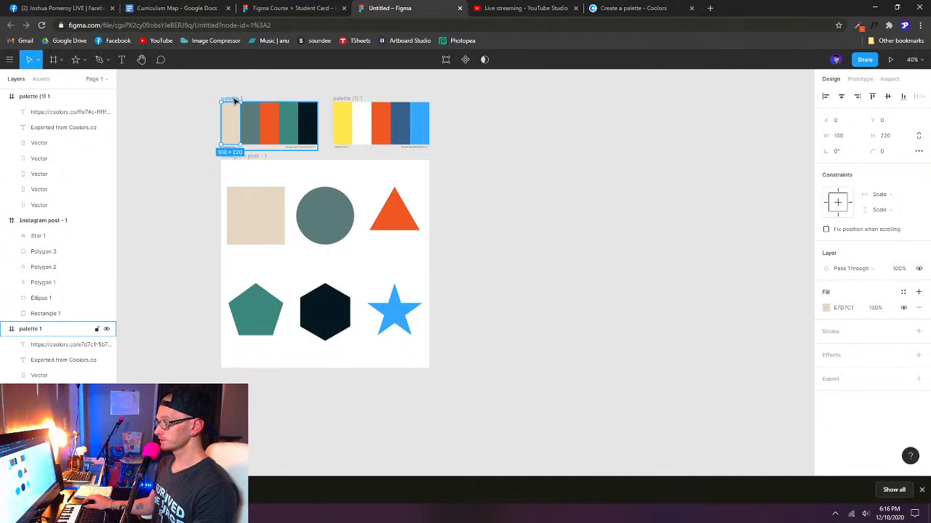
pyautogui.click(232, 99)
pyautogui.scroll(-1, 858, 393)
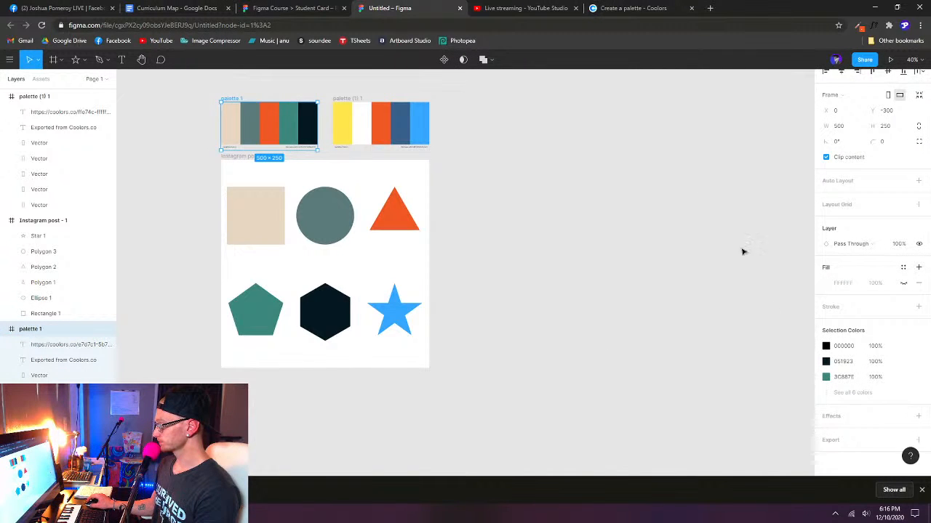
pyautogui.click(489, 316)
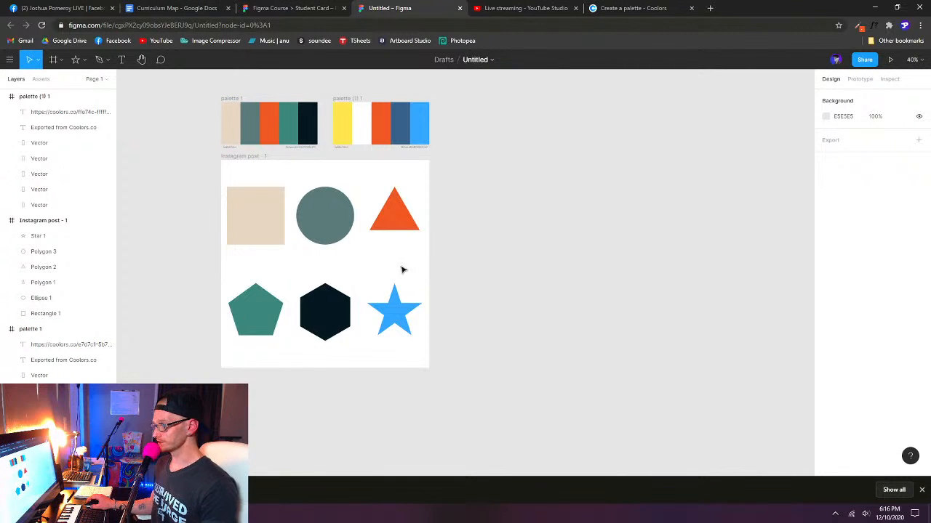
pyautogui.click(400, 225)
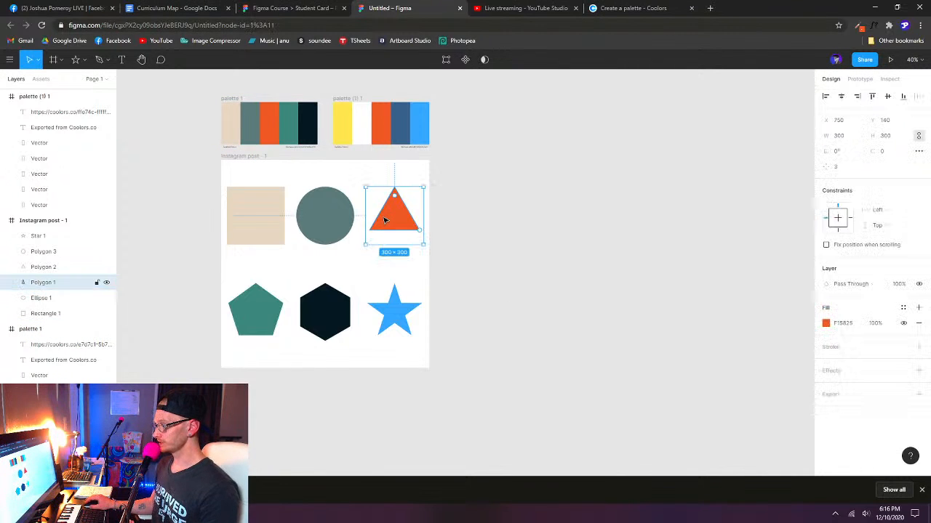
pyautogui.click(826, 323)
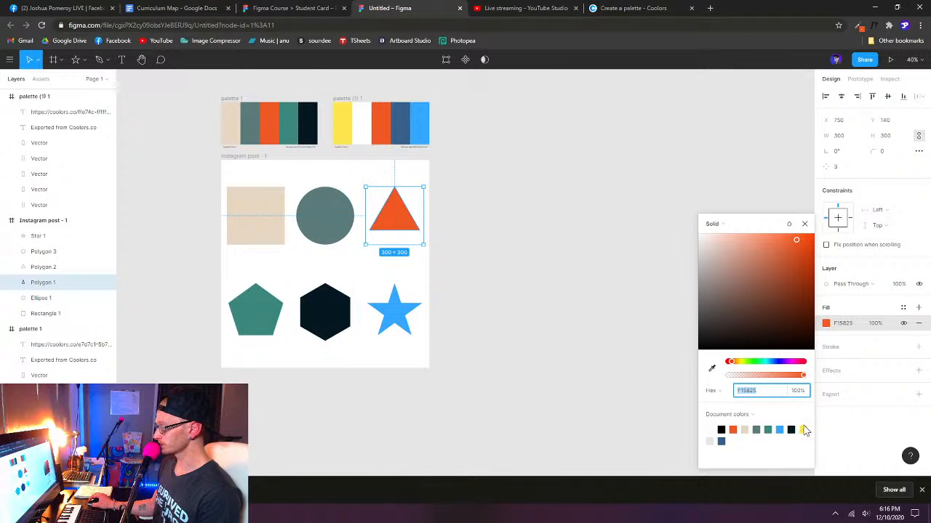
pyautogui.click(542, 342)
# - Draw a rectangle about 402 × 930 beside the Instagram post frame and fill it with the document color 38618C
pyautogui.press('r')
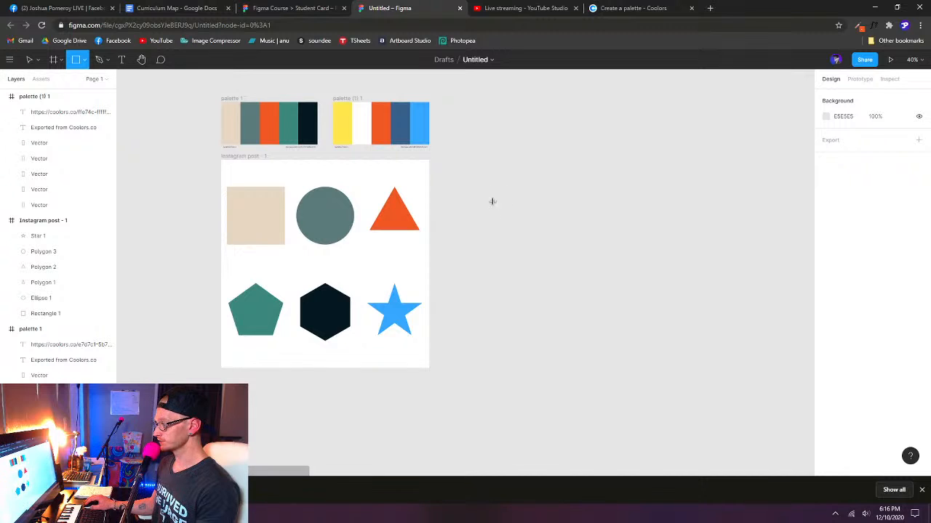
pyautogui.moveTo(469, 183)
pyautogui.mouseDown()
pyautogui.moveTo(557, 355)
pyautogui.moveTo(547, 362)
pyautogui.mouseUp()
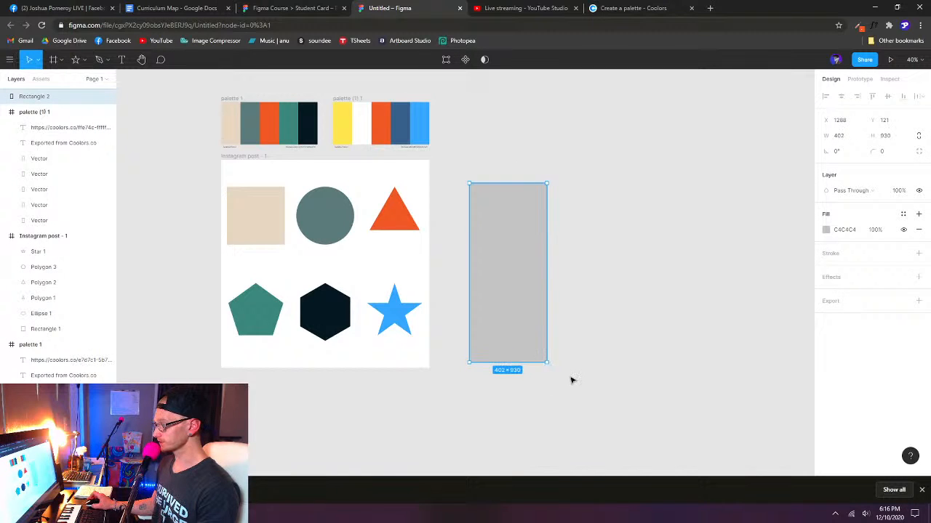
pyautogui.click(826, 229)
pyautogui.moveTo(753, 229); pyautogui.dragTo(629, 129)
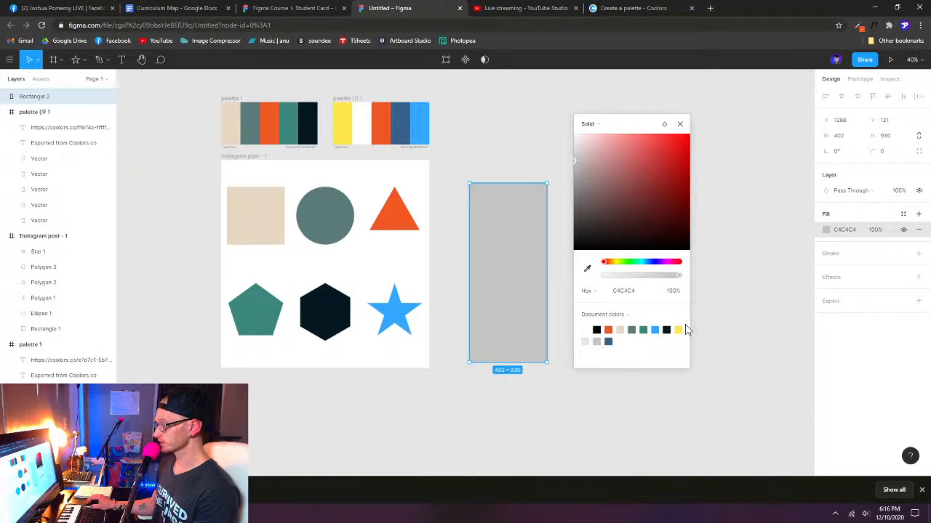
pyautogui.click(609, 340)
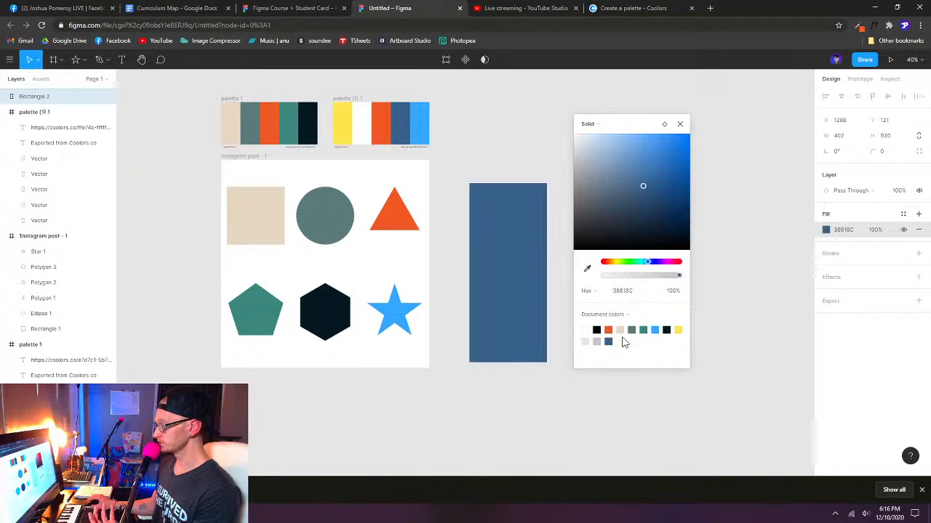
pyautogui.click(680, 124)
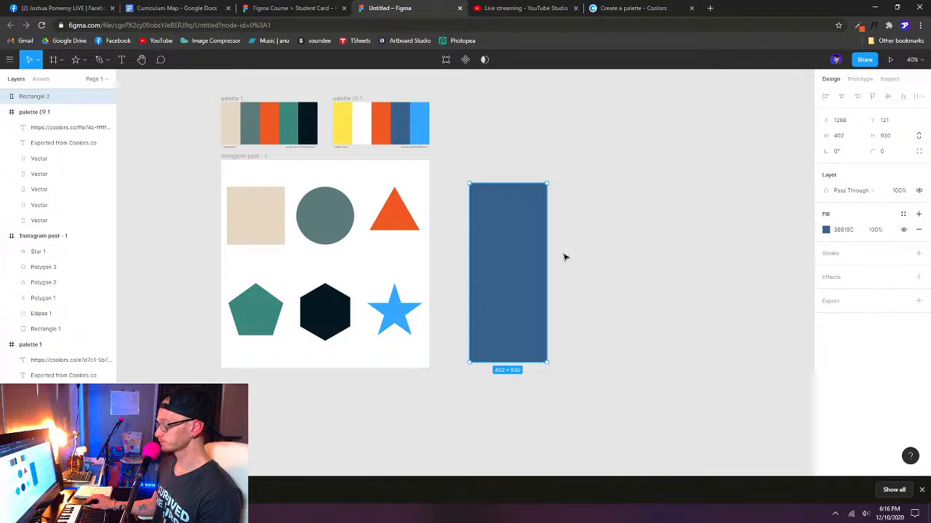
# - Align the blue rectangle's top with the Instagram post frame and space it off the frame's right edge, at X 1130, Y 0
pyautogui.moveTo(509, 262); pyautogui.dragTo(478, 244)
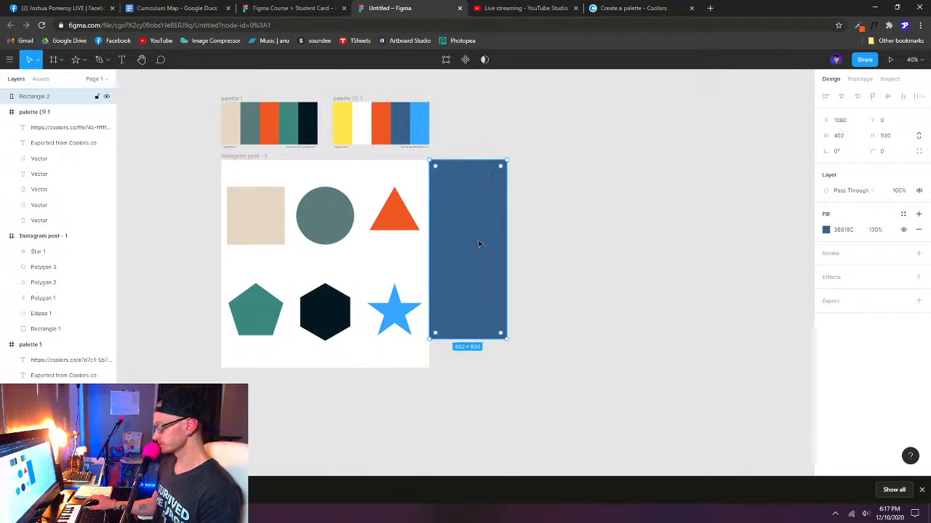
pyautogui.hotkey('shift', 'Right')
pyautogui.hotkey('shift', 'Right')
pyautogui.hotkey('shift', 'Right')
pyautogui.hotkey('shift', 'Right')
pyautogui.hotkey('shift', 'Right')
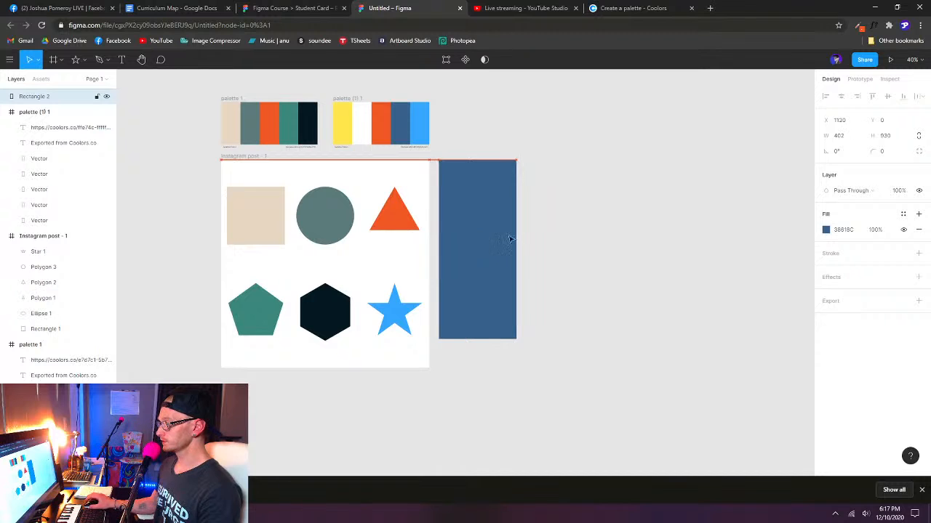
pyautogui.click(623, 251)
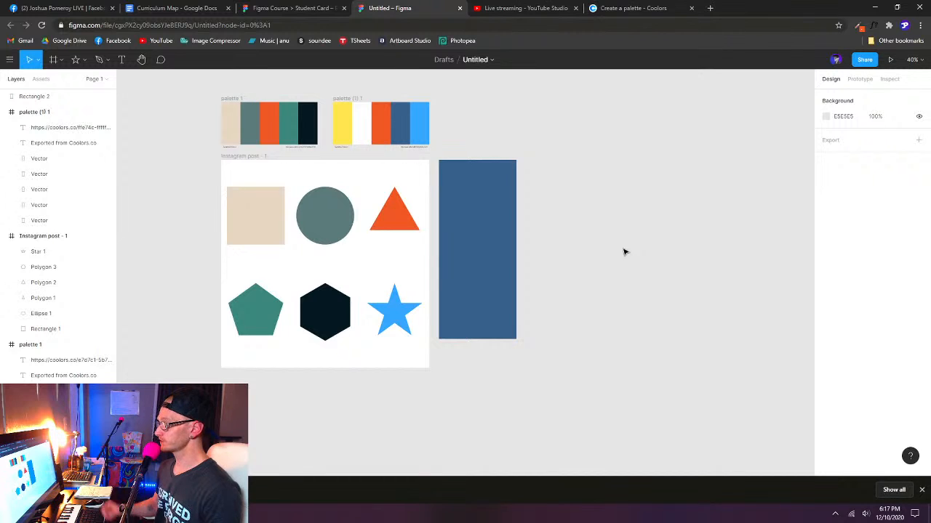
# - Add a drop shadow to the blue rectangle and set its Y offset to 20
pyautogui.click(490, 240)
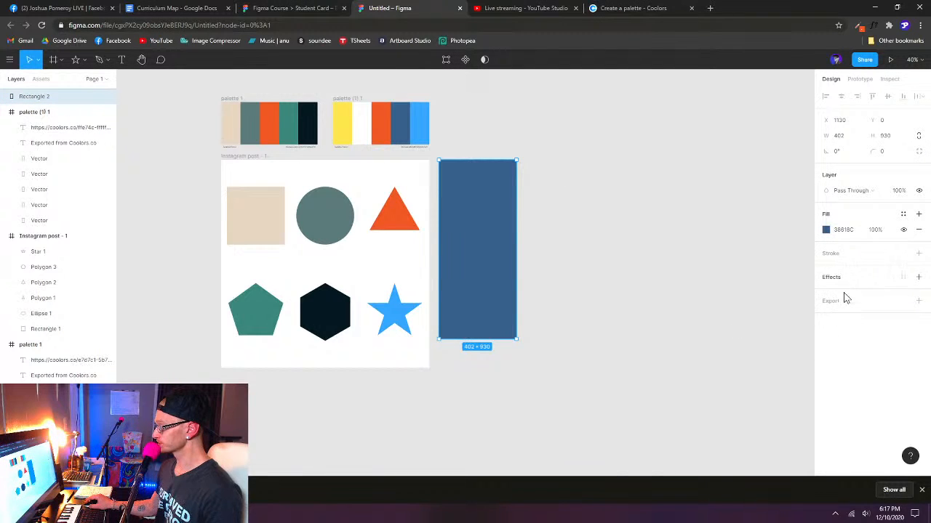
pyautogui.click(918, 277)
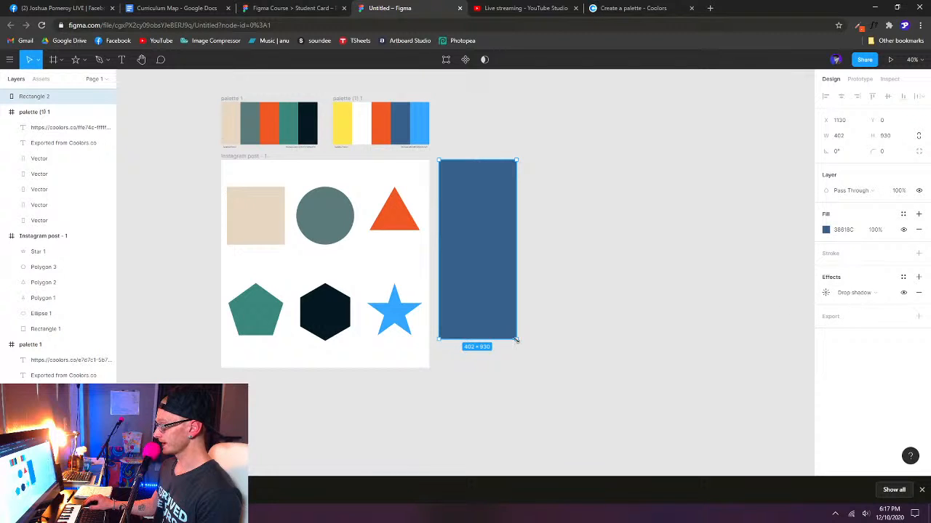
pyautogui.click(825, 294)
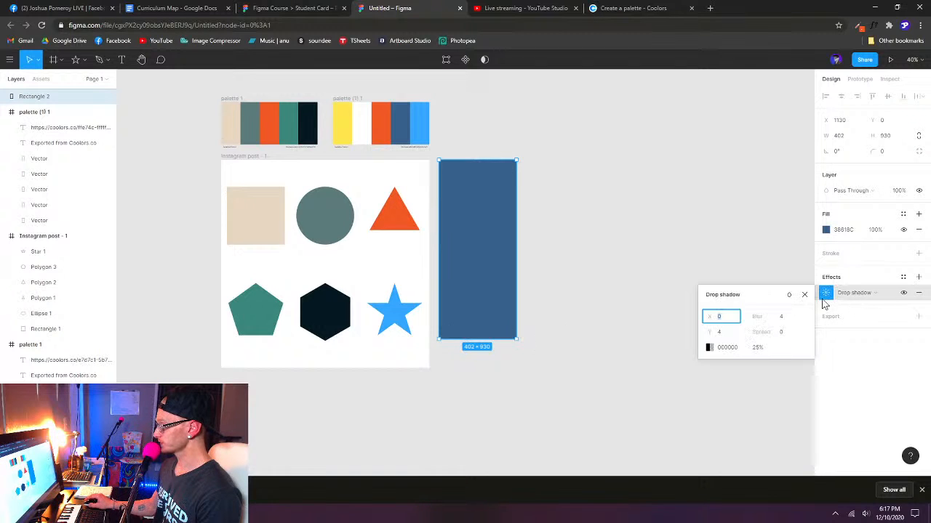
pyautogui.click(759, 349)
pyautogui.click(782, 319)
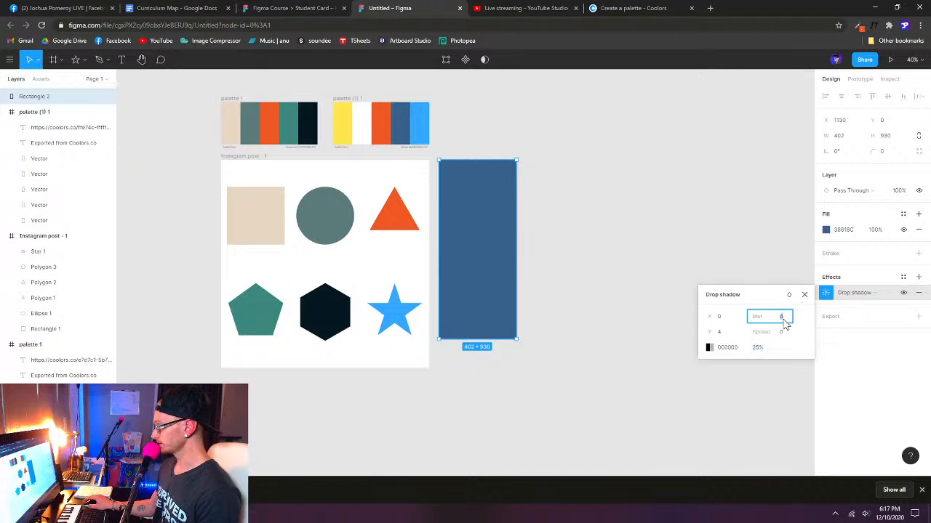
pyautogui.click(719, 333)
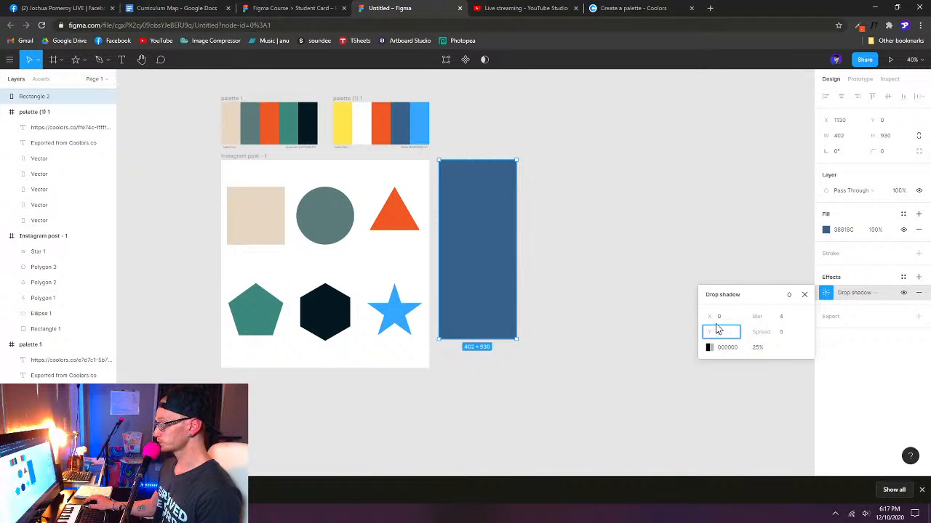
pyautogui.write('20')
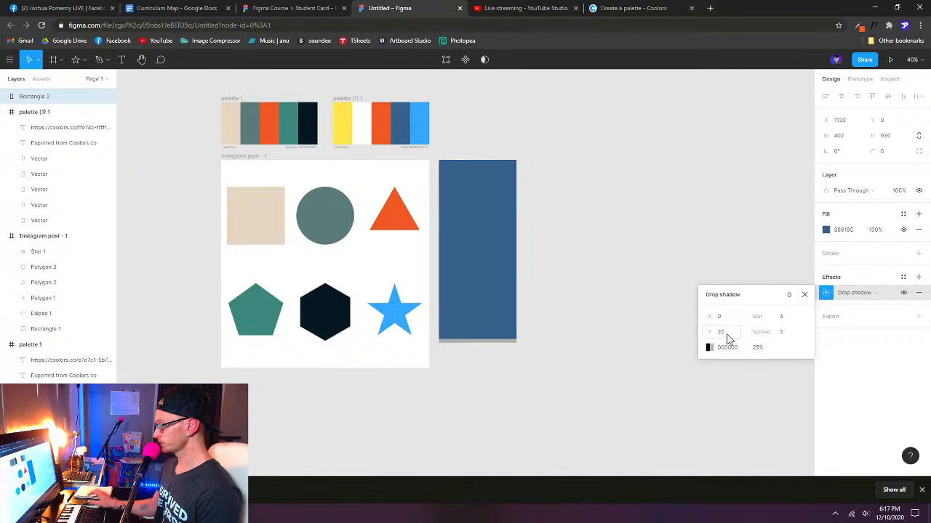
pyautogui.press('Return')
pyautogui.scroll(5, 474, 361)
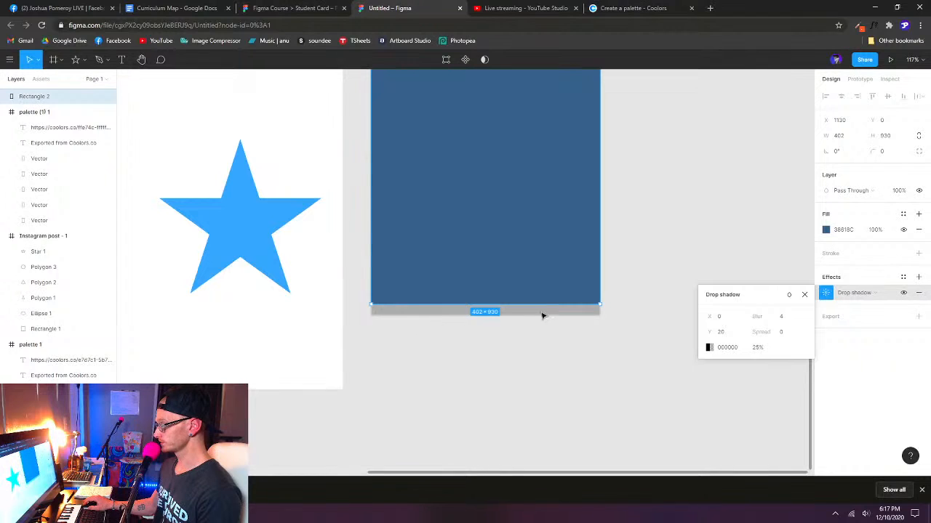
# - Set the blur of the blue rectangle's drop shadow to 20 and check the softened edge
pyautogui.click(788, 318)
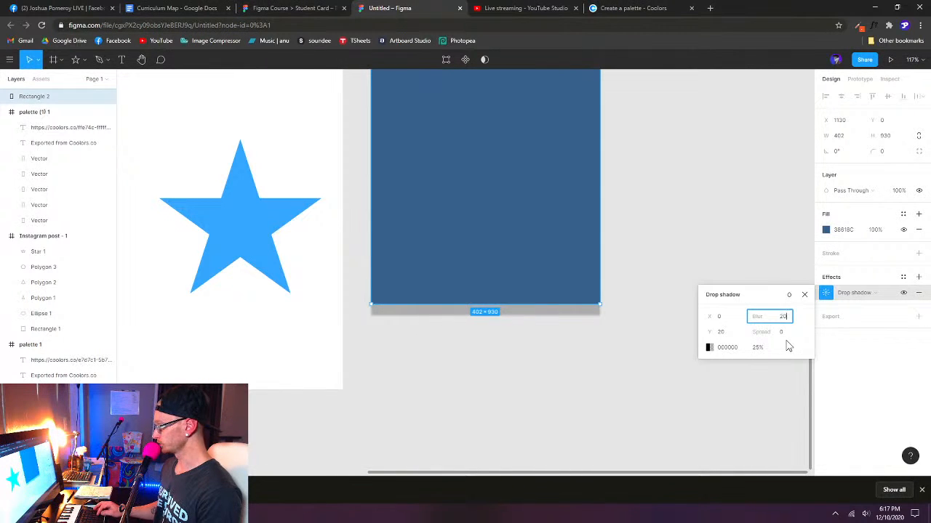
pyautogui.write('20')
pyautogui.press('Return')
pyautogui.scroll(-5, 434, 334)
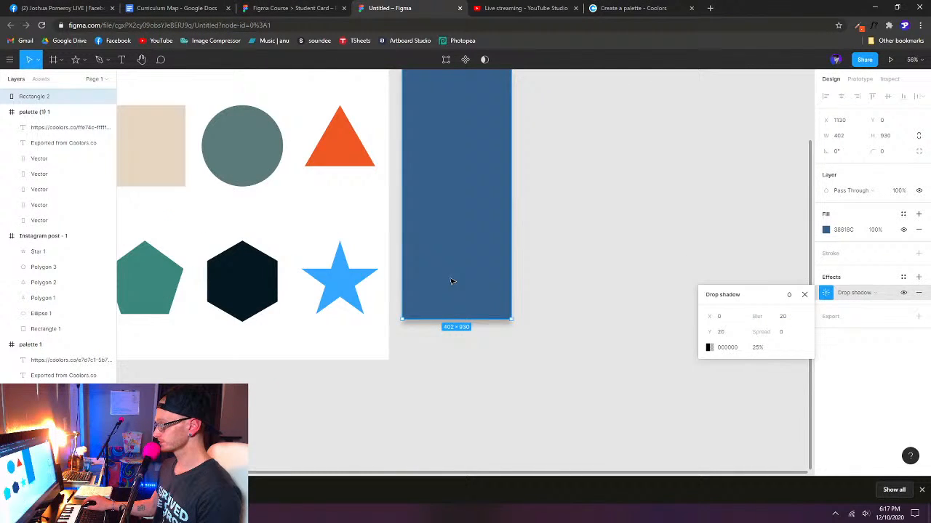
pyautogui.scroll(1, 552, 393)
pyautogui.click(544, 400)
pyautogui.scroll(-2, 544, 401)
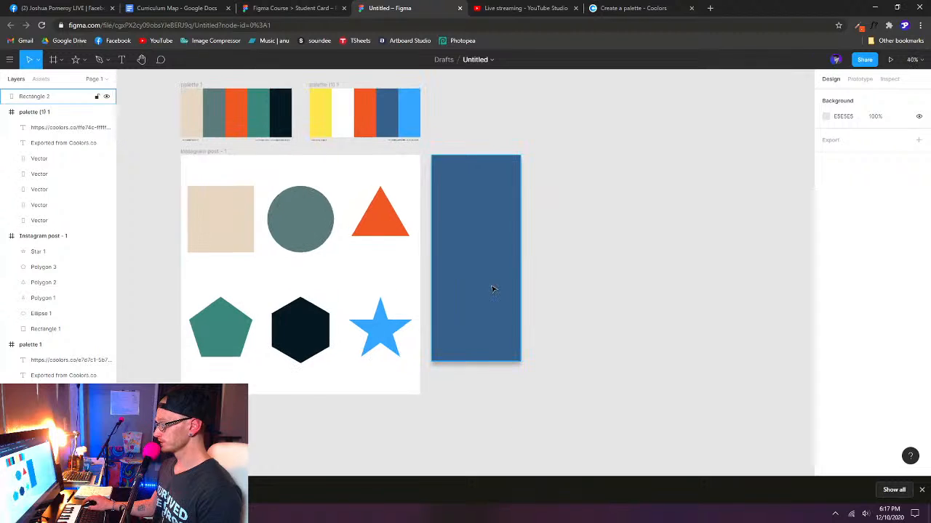
# - Copy the blue rectangle's fill and drop shadow properties onto the beige square and inspect the restyled square
pyautogui.click(493, 290)
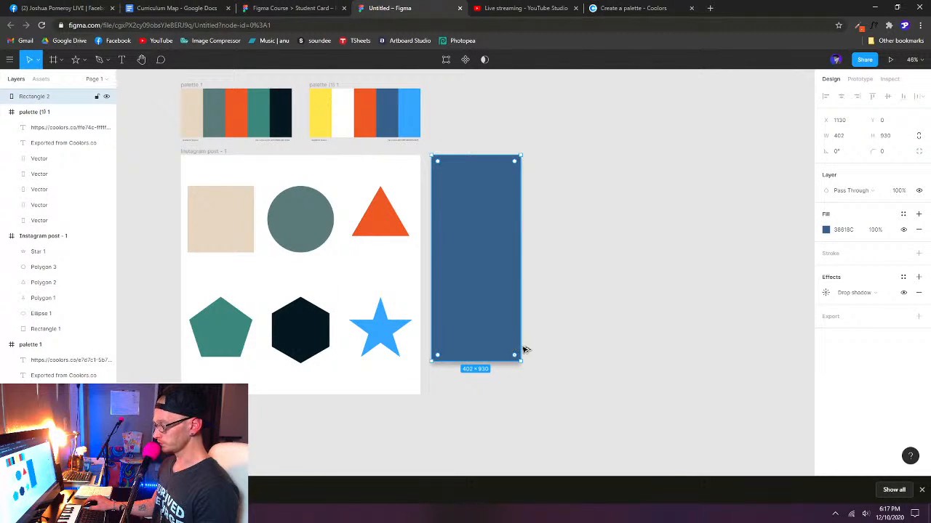
pyautogui.click(220, 226)
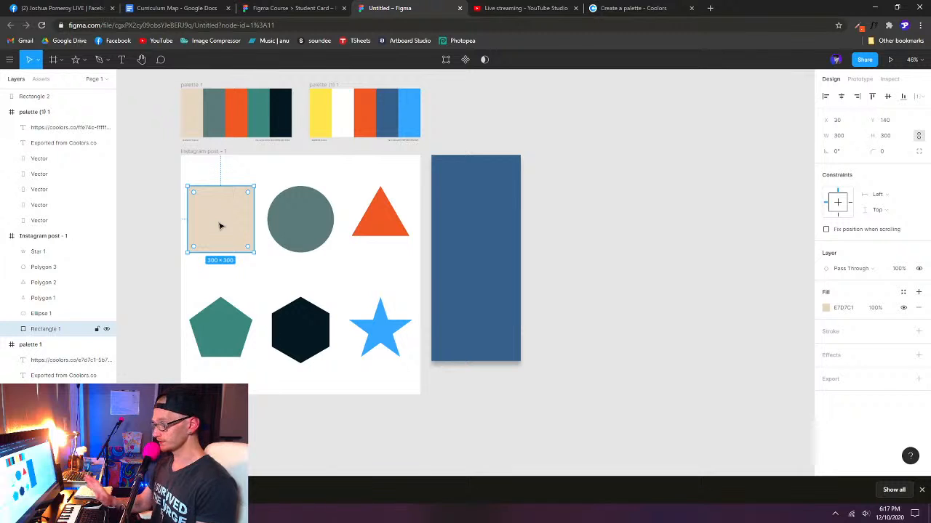
pyautogui.hotkey('ctrl', 'alt', 'v')
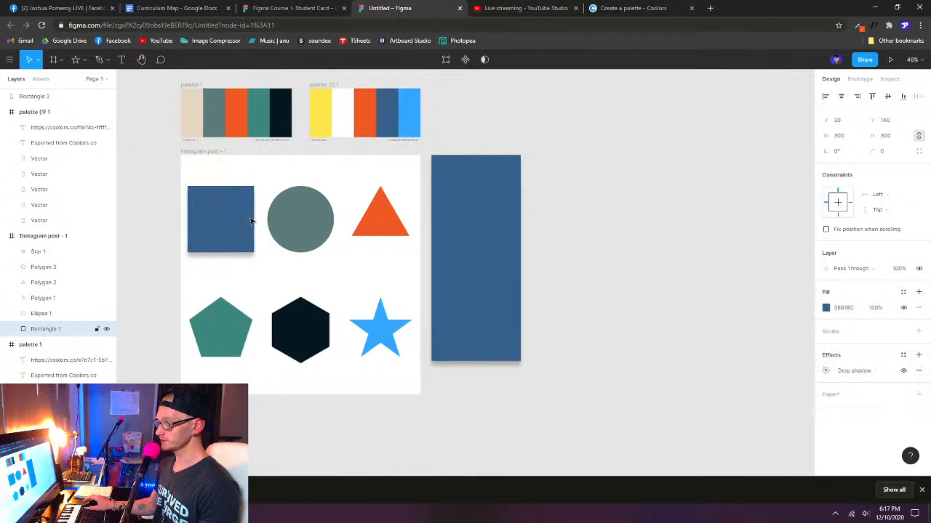
pyautogui.click(674, 255)
pyautogui.scroll(3, 166, 250)
pyautogui.click(232, 185)
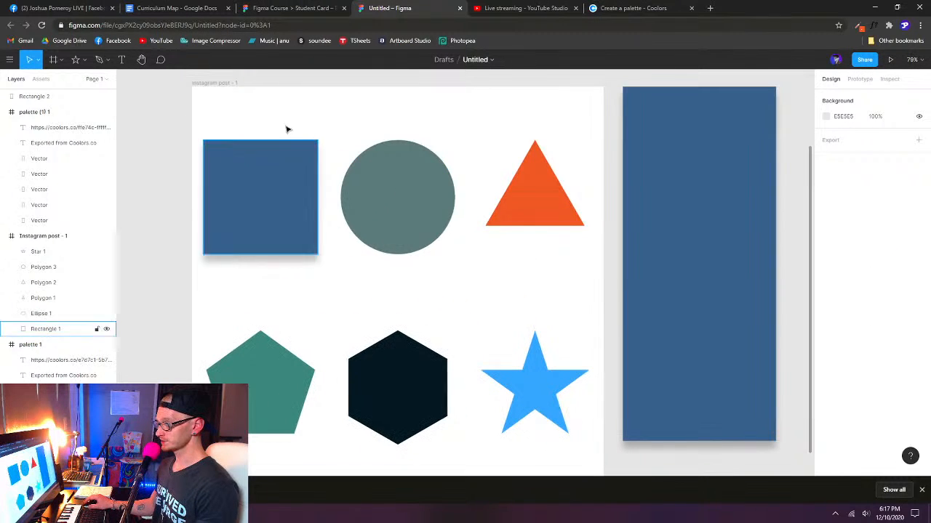
pyautogui.click(313, 268)
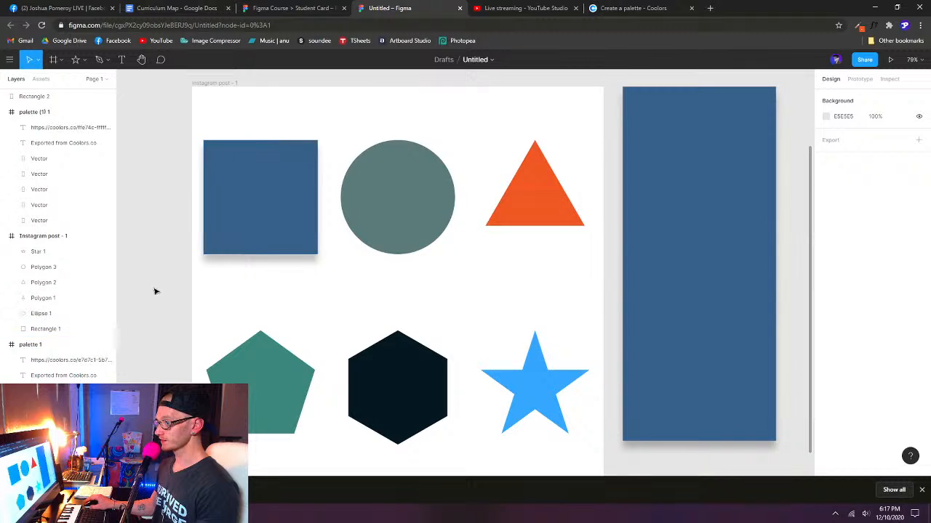
# - Rename the second palette frame, the one starting with yellow, as "palette 2"
pyautogui.scroll(-4, 154, 289)
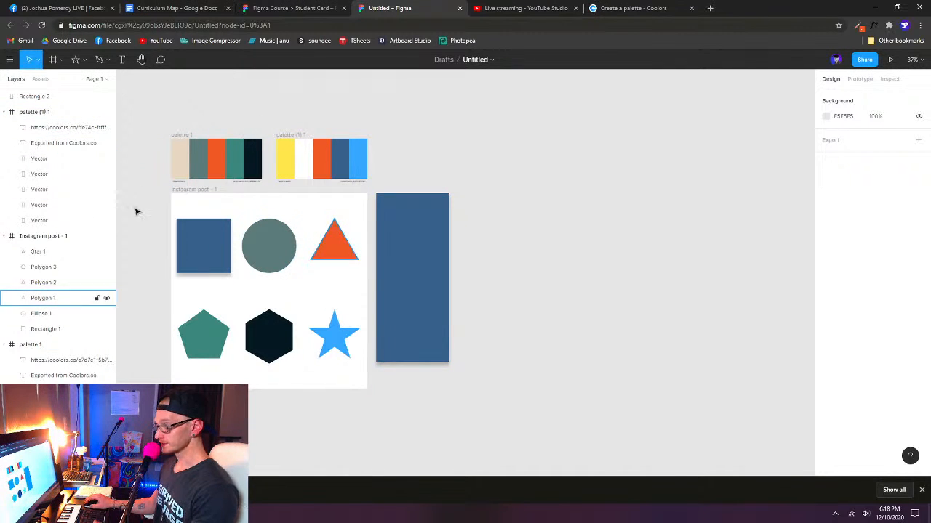
pyautogui.click(182, 136)
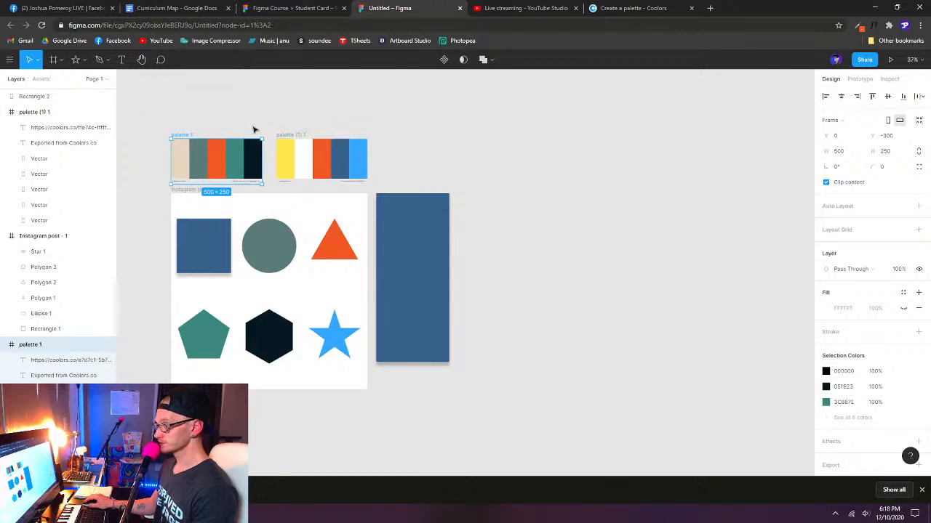
pyautogui.doubleClick(293, 136)
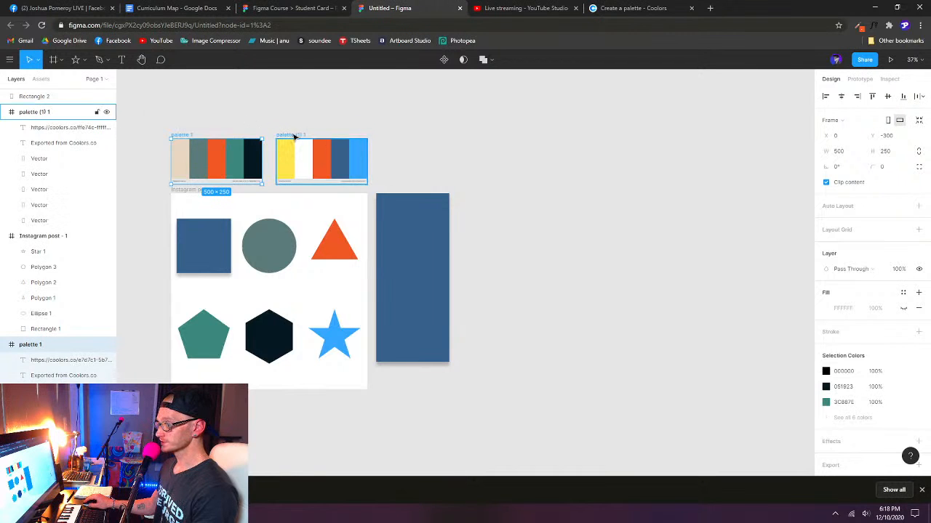
pyautogui.click(69, 114)
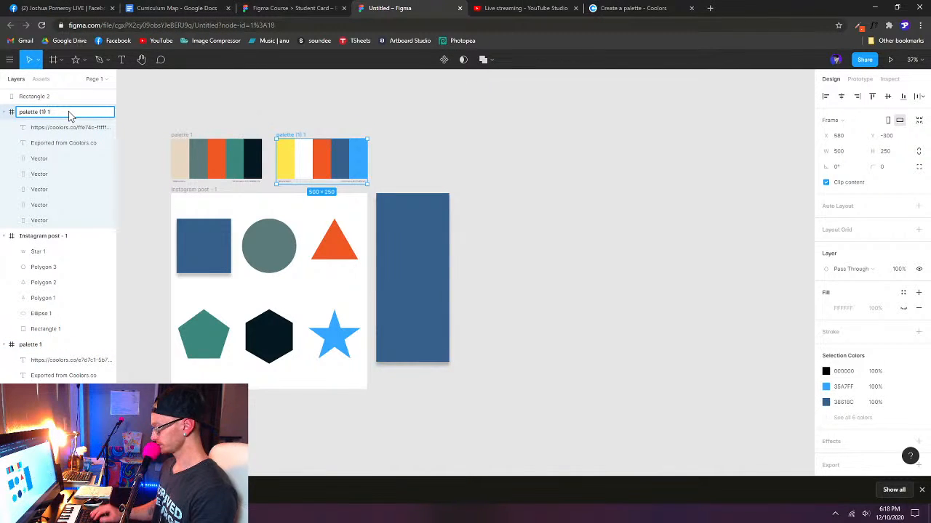
pyautogui.press('BackSpace')
pyautogui.press('BackSpace')
pyautogui.press('BackSpace')
pyautogui.press('BackSpace')
pyautogui.press('BackSpace')
pyautogui.write('2')
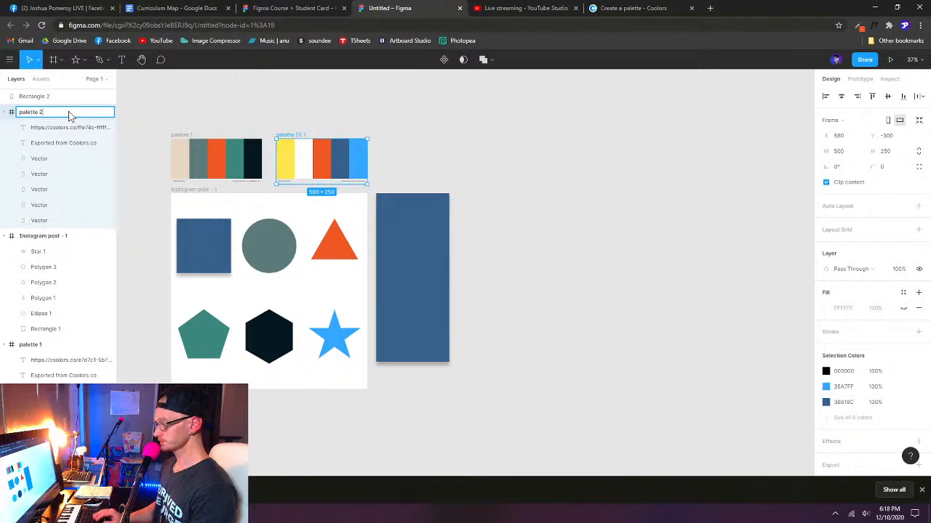
pyautogui.press('Return')
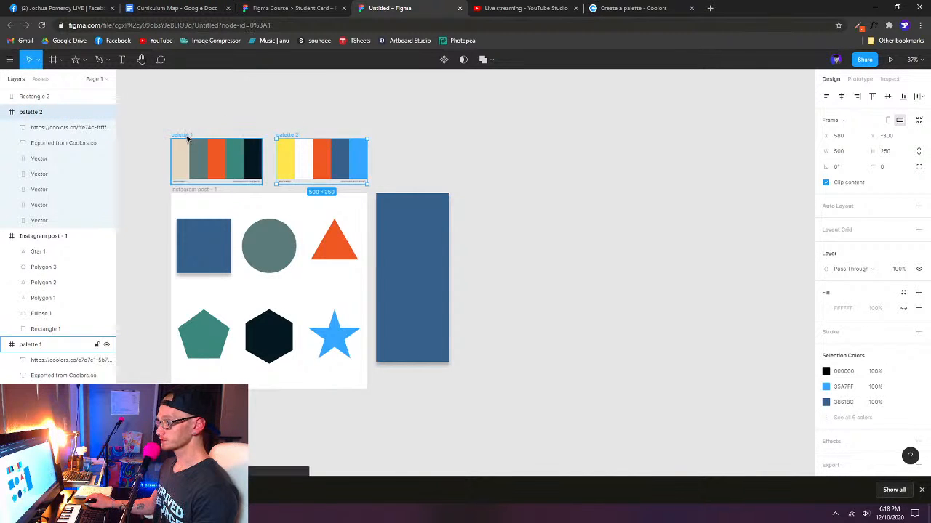
# - Bring both palette frames to the front of the layer order and collapse all layers in the list
pyautogui.keyDown('shift'); pyautogui.click(182, 133); pyautogui.keyUp('shift')
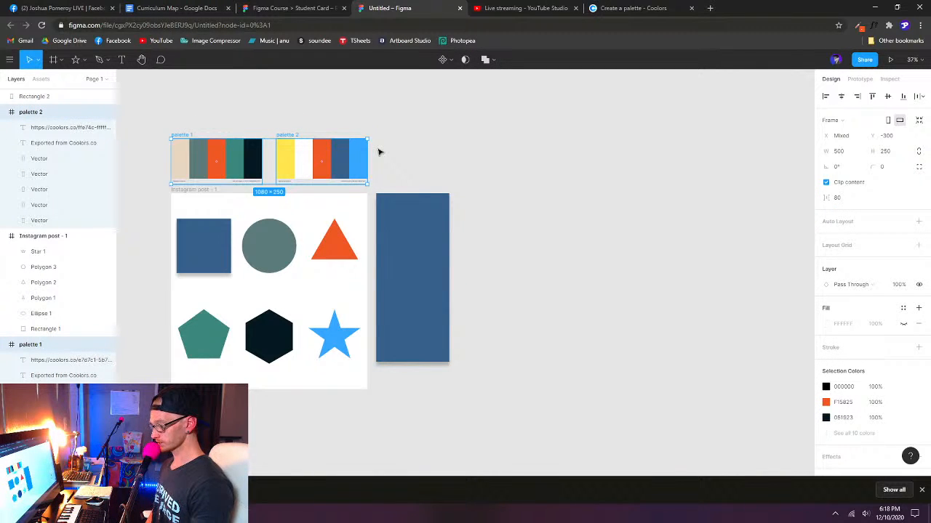
pyautogui.hotkey('ctrl', 'alt', ']')
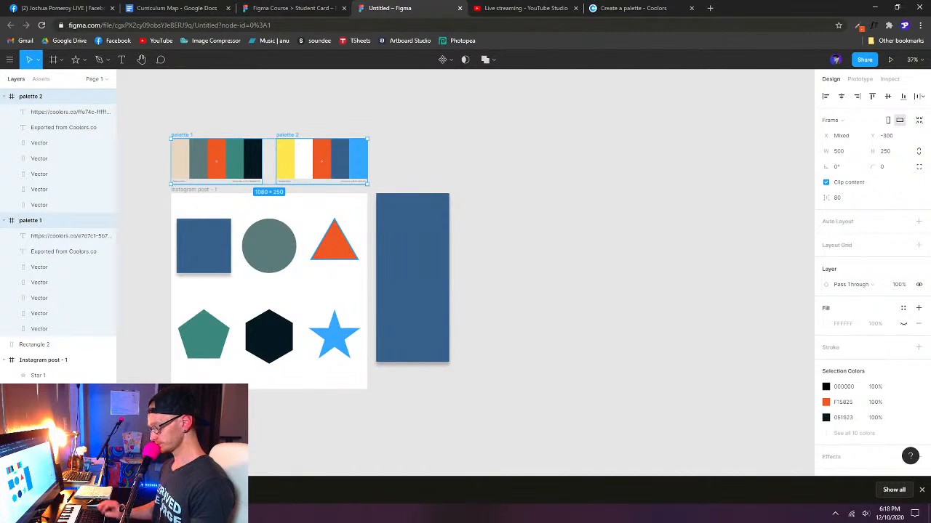
pyautogui.hotkey('alt', 'l')
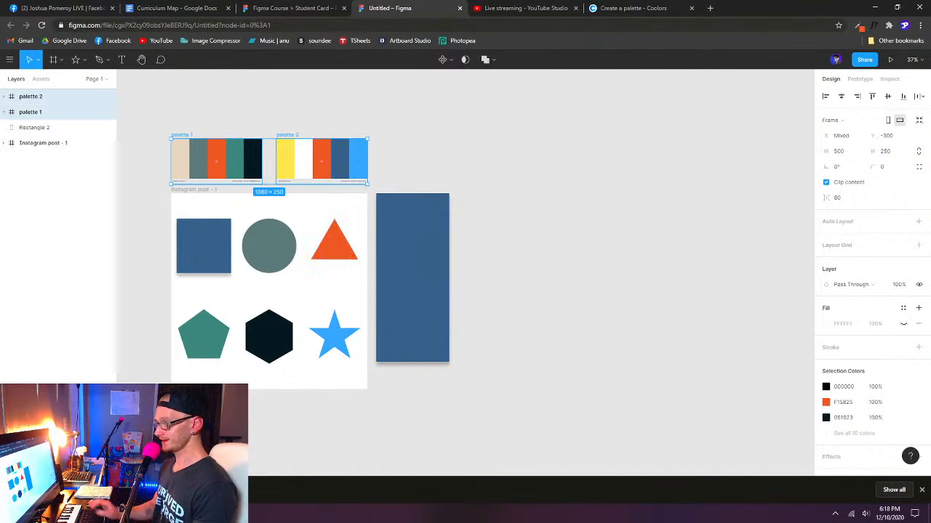
# - Send the tall blue rectangle backward below the Instagram post frame in the layer order and deselect it
pyautogui.click(48, 128)
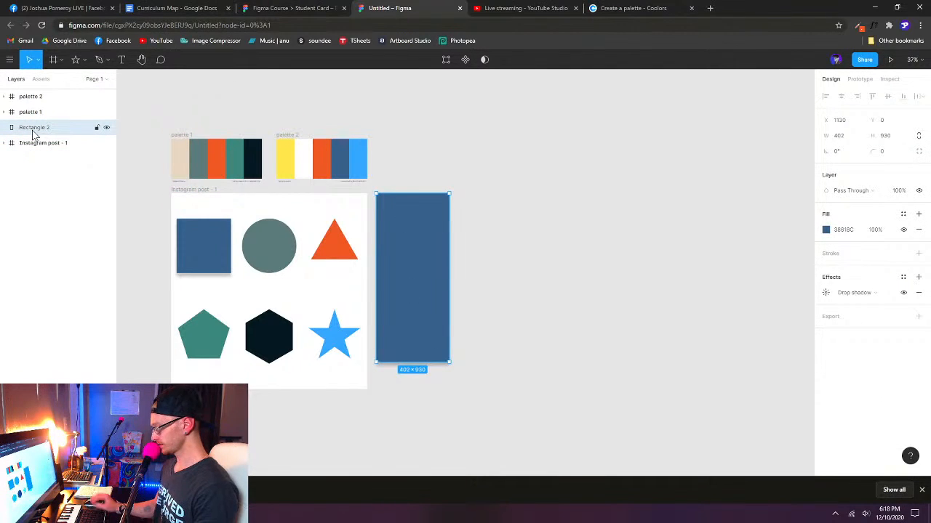
pyautogui.hotkey('ctrl', '[')
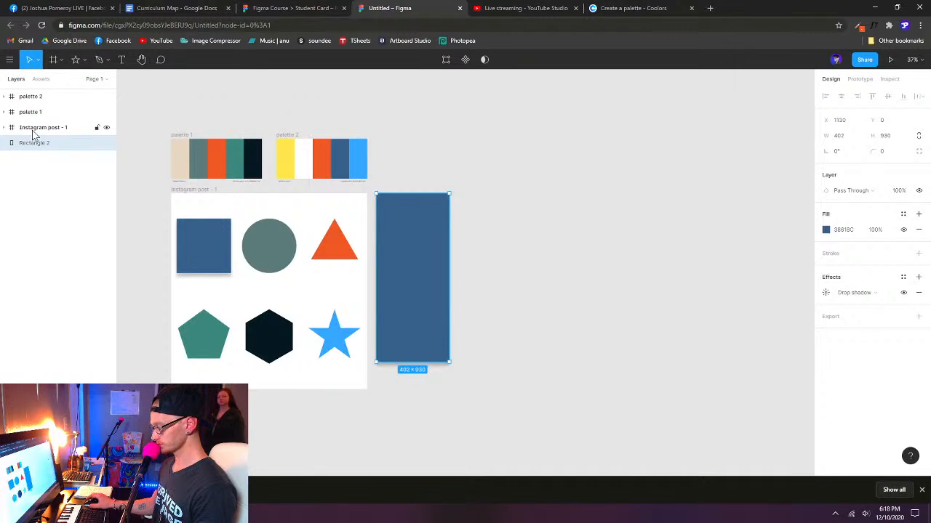
pyautogui.click(487, 189)
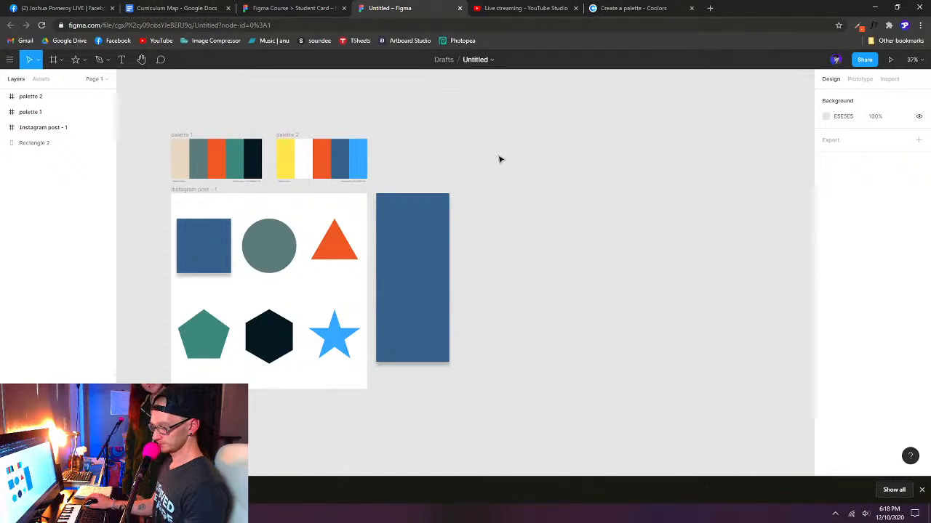